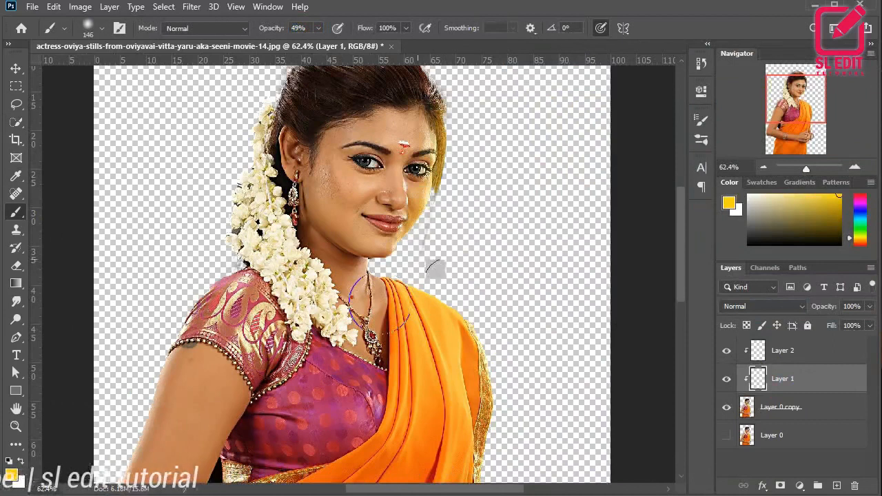
Step: Set Layer 1's blend mode to Overlay and brush yellow light along the right edge of the face and hair at 40% opacity
{"action": "left_click", "coordinate": [744, 366]}
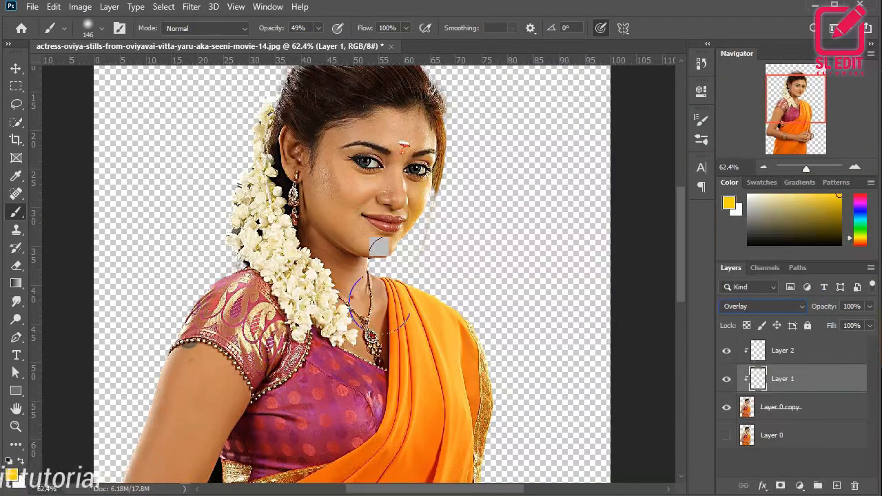
{"action": "left_click_drag", "start_coordinate": [399, 264], "coordinate": [421, 259]}
{"action": "left_click_drag", "start_coordinate": [475, 168], "coordinate": [498, 277]}
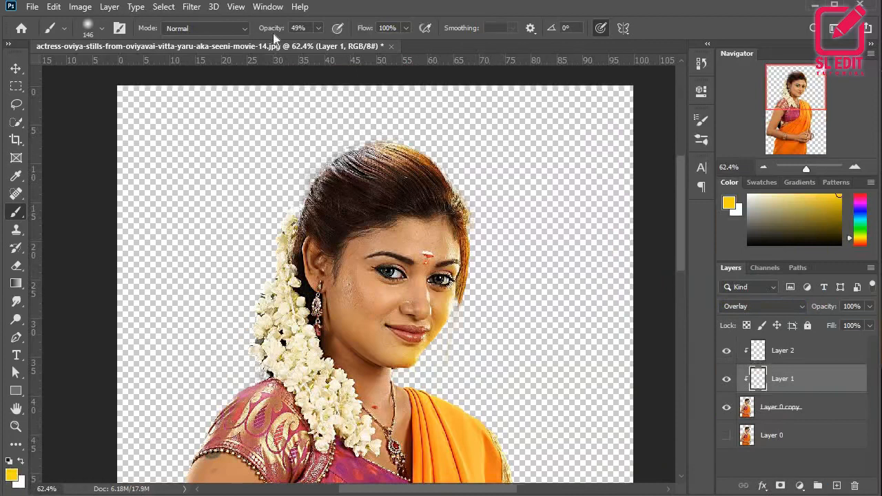
{"action": "key", "text": "4"}
{"action": "scroll", "coordinate": [522, 306], "scroll_direction": "up", "scroll_amount": 3}
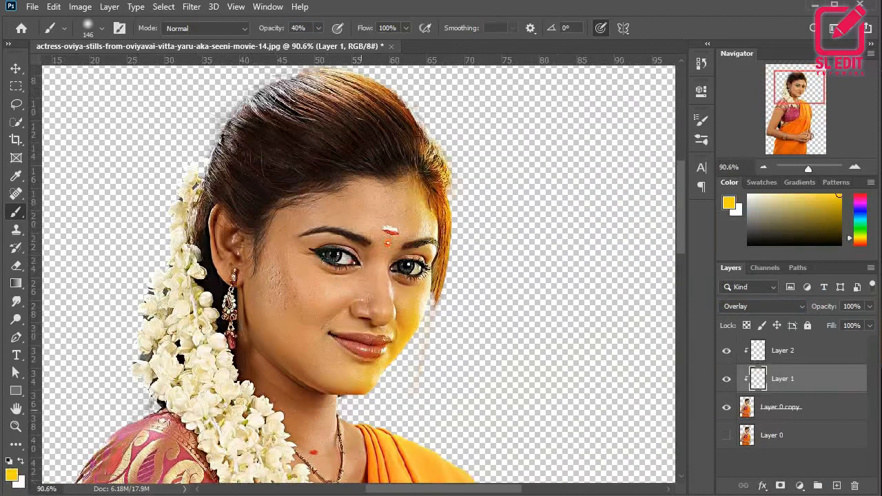
Step: Paint yellow light on the chin and neck with a 75 px brush and lower Layer 1's opacity to 57%
{"action": "scroll", "coordinate": [358, 275], "scroll_direction": "down", "scroll_amount": 3}
{"action": "key", "text": "bracketleft"}
{"action": "key", "text": "bracketleft"}
{"action": "key", "text": "bracketleft"}
{"action": "key", "text": "bracketleft"}
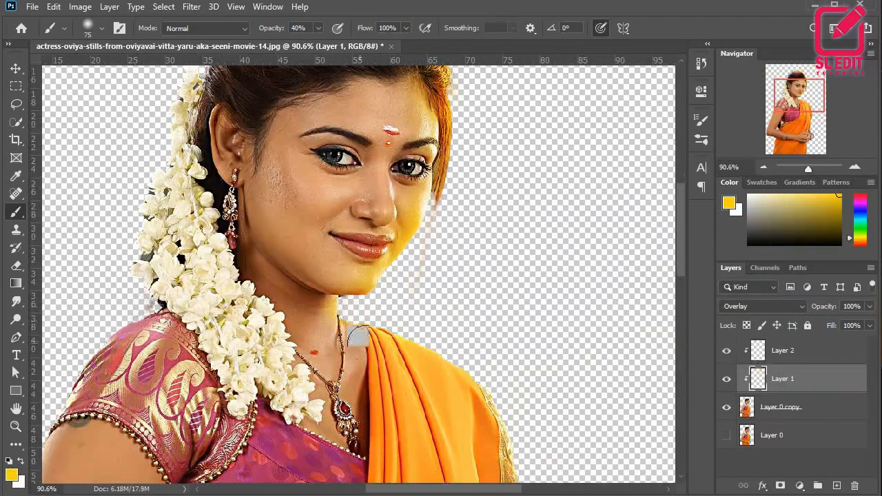
{"action": "left_click_drag", "start_coordinate": [467, 252], "coordinate": [475, 307]}
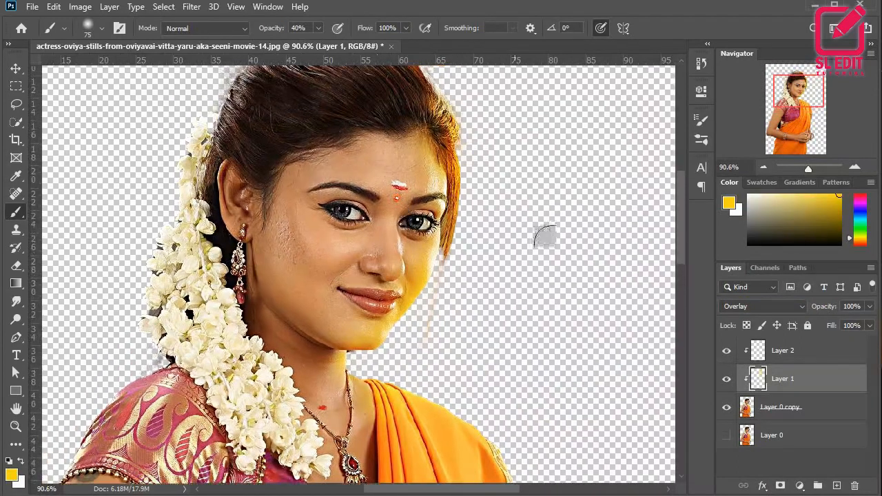
{"action": "left_click", "coordinate": [869, 307]}
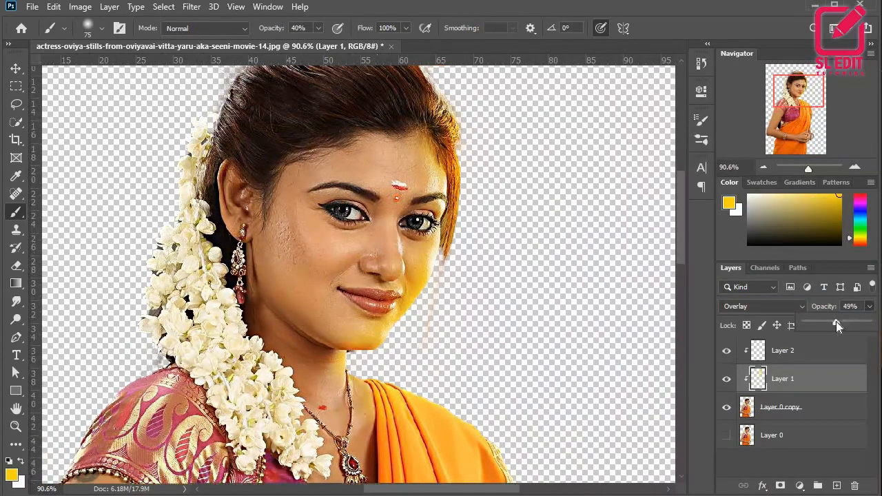
Step: Make Layer 2 active and change the foreground colour to a pinkish red
{"action": "left_click", "coordinate": [828, 353]}
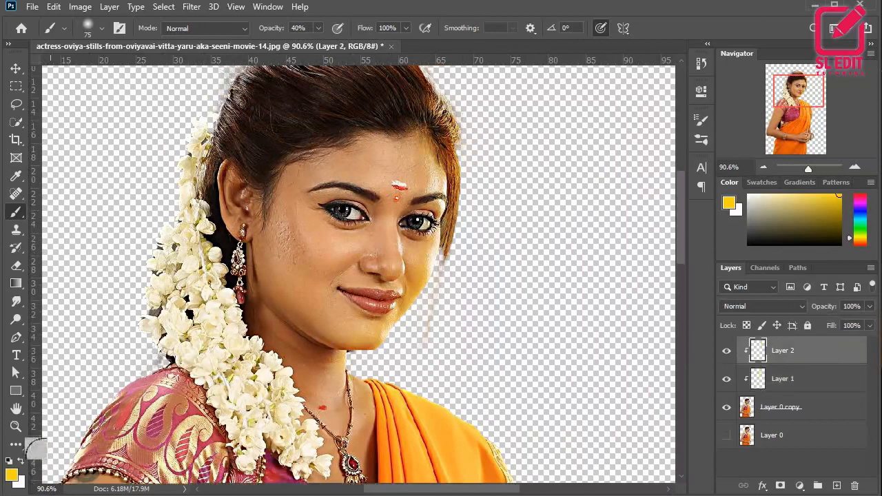
{"action": "left_click", "coordinate": [12, 474]}
{"action": "left_click", "coordinate": [710, 99]}
{"action": "left_click", "coordinate": [829, 89]}
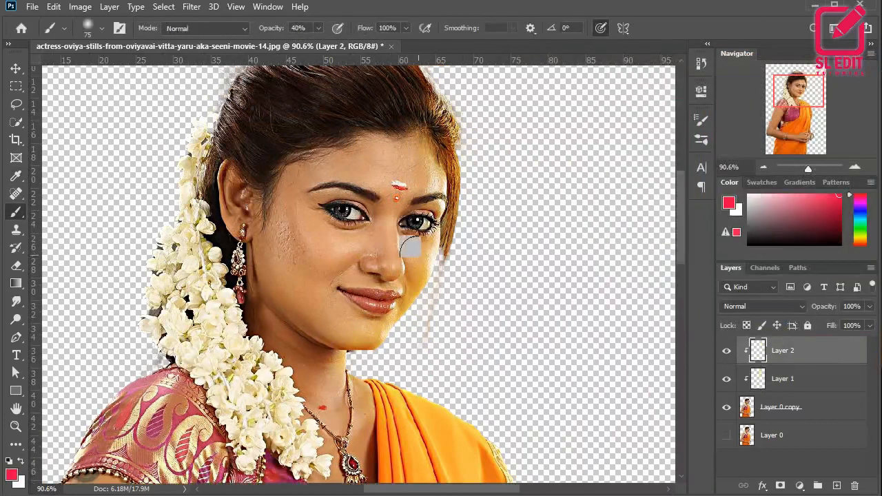
Step: Set Layer 2's blend mode to Overlay, brush red blush on the cheek at 31% opacity, and make Layer 1 active
{"action": "scroll", "coordinate": [318, 218], "scroll_direction": "down", "scroll_amount": 5}
{"action": "scroll", "coordinate": [300, 230], "scroll_direction": "up", "scroll_amount": 4}
{"action": "left_click", "coordinate": [755, 307]}
{"action": "left_click", "coordinate": [758, 379]}
{"action": "left_click", "coordinate": [763, 379]}
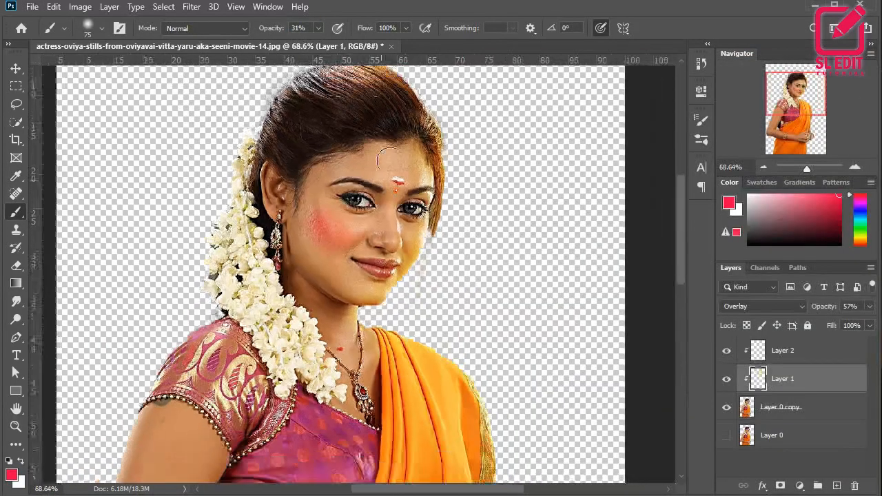
Step: Brush soft red onto the forehead and nose with a 40 px brush at 18% opacity
{"action": "scroll", "coordinate": [384, 147], "scroll_direction": "up", "scroll_amount": 2}
{"action": "key", "text": "1"}
{"action": "key", "text": "8"}
{"action": "scroll", "coordinate": [395, 299], "scroll_direction": "up", "scroll_amount": 2}
{"action": "left_click_drag", "start_coordinate": [385, 239], "coordinate": [364, 239]}
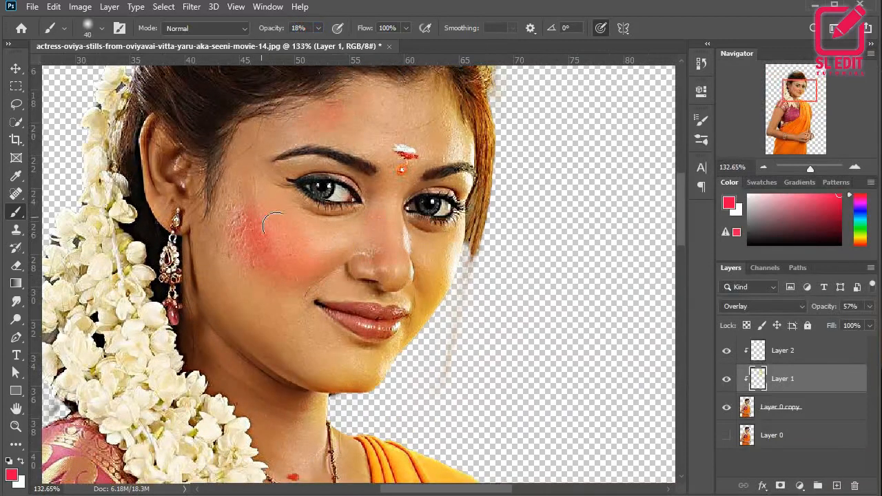
Step: Paint a red rim light along the back of the hair with a 124 px brush at 36% opacity
{"action": "scroll", "coordinate": [384, 233], "scroll_direction": "down", "scroll_amount": 8}
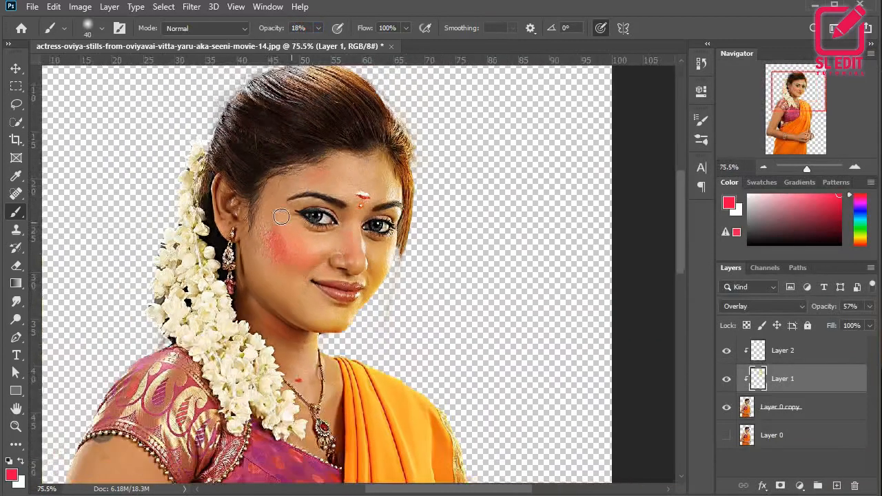
{"action": "left_click_drag", "start_coordinate": [164, 279], "coordinate": [187, 277]}
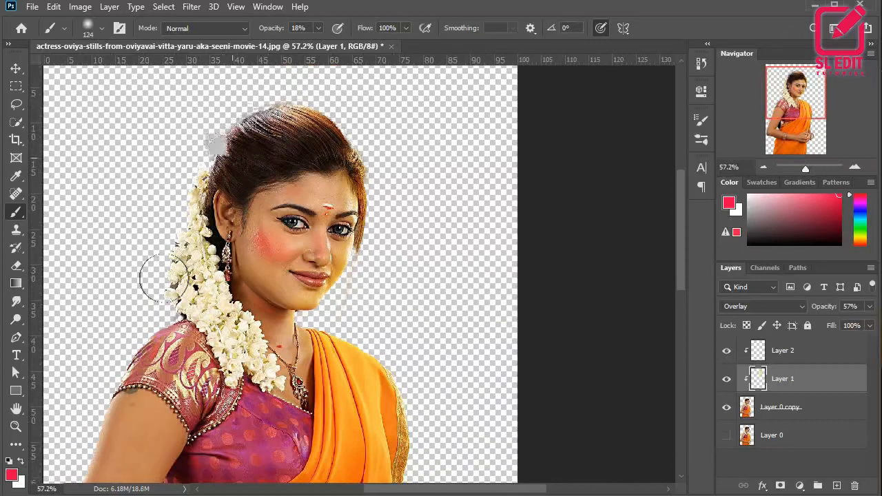
{"action": "key", "text": "3"}
{"action": "key", "text": "6"}
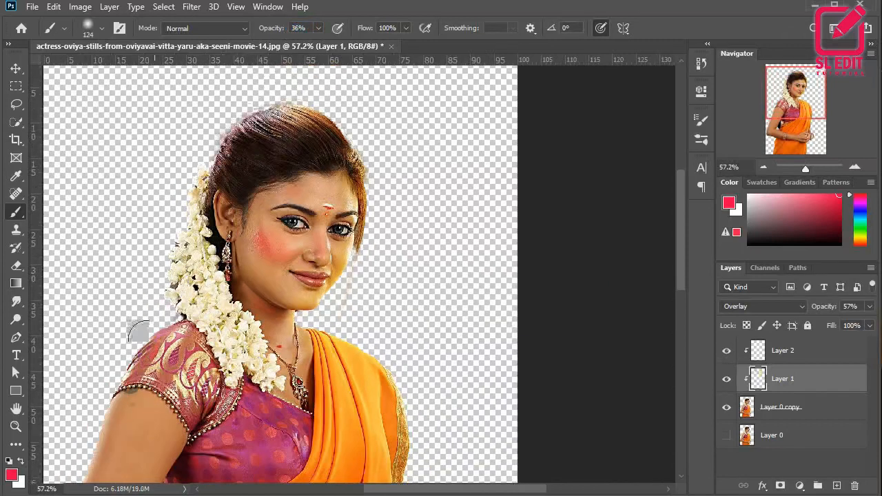
Step: Extend the red rim light over the upper arm, jasmine flowers and ear
{"action": "scroll", "coordinate": [142, 322], "scroll_direction": "down", "scroll_amount": 3}
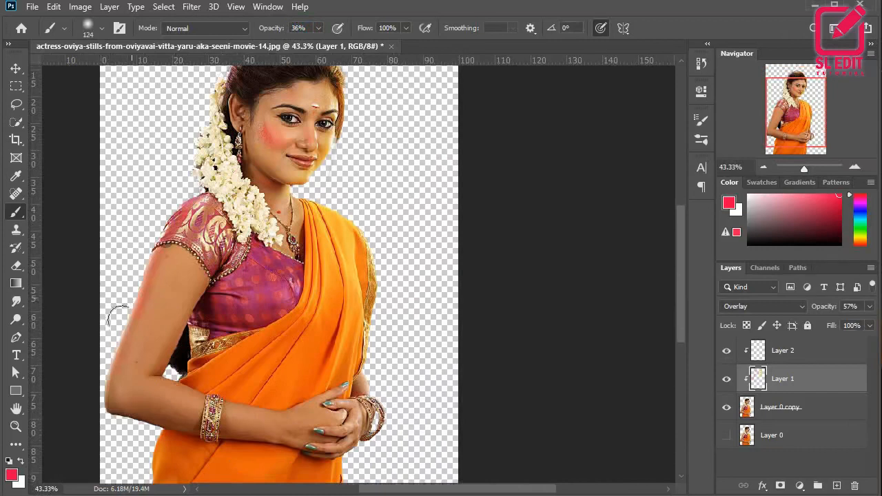
{"action": "scroll", "coordinate": [155, 210], "scroll_direction": "up", "scroll_amount": 2}
{"action": "scroll", "coordinate": [255, 131], "scroll_direction": "up", "scroll_amount": 2}
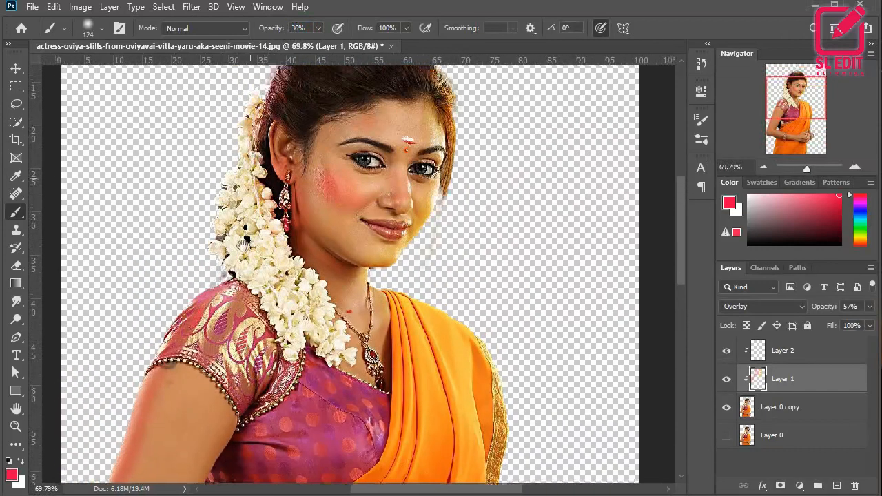
{"action": "left_click_drag", "start_coordinate": [243, 245], "coordinate": [228, 313]}
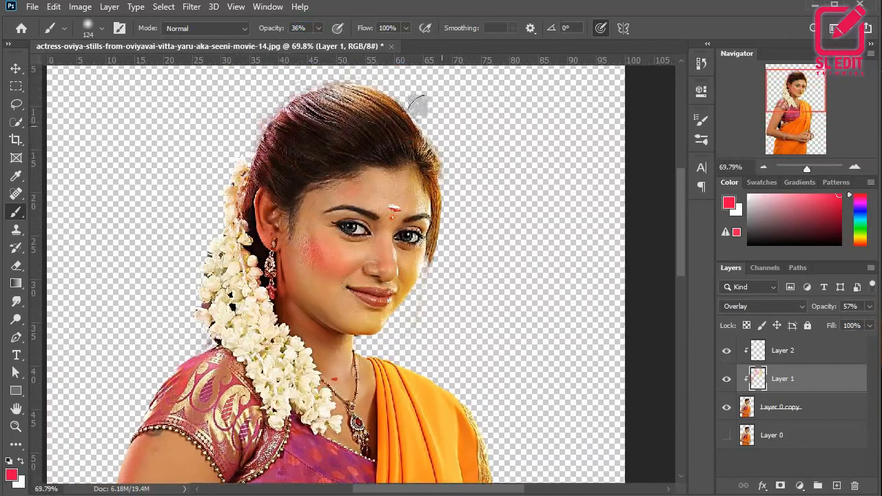
{"action": "scroll", "coordinate": [631, 244], "scroll_direction": "down", "scroll_amount": 3}
Step: Check Layer 2 by toggling its visibility, delete it, and merge Layer 1 into Layer 0 copy
{"action": "left_click", "coordinate": [798, 353]}
{"action": "left_click", "coordinate": [724, 352]}
{"action": "left_click", "coordinate": [724, 352]}
{"action": "left_click", "coordinate": [723, 352]}
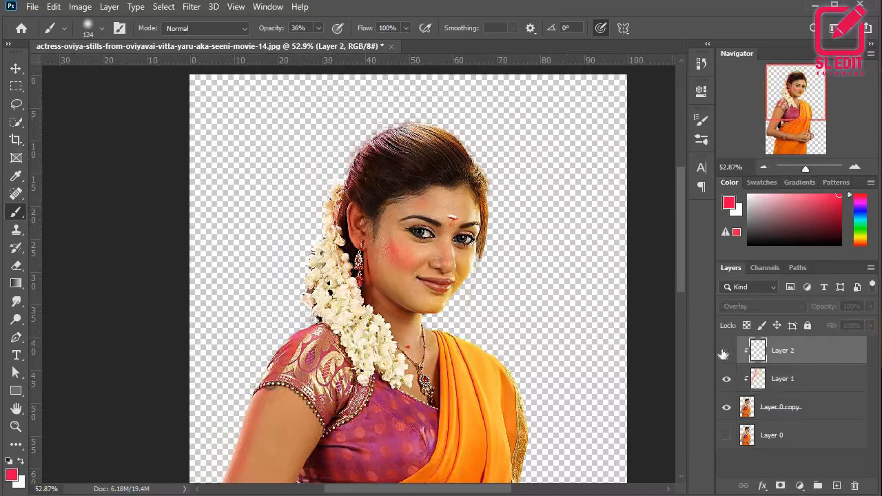
{"action": "key", "text": "Delete"}
{"action": "right_click", "coordinate": [778, 352]}
{"action": "left_click", "coordinate": [689, 417]}
Step: Toggle the visibility of Layer 0 copy and Layer 0 to compare the colour-lit portrait with the original
{"action": "left_click", "coordinate": [727, 351]}
{"action": "left_click", "coordinate": [727, 352]}
{"action": "left_click", "coordinate": [727, 379]}
{"action": "left_click", "coordinate": [728, 352]}
{"action": "left_click", "coordinate": [728, 352]}
{"action": "left_click", "coordinate": [728, 352]}
{"action": "left_click", "coordinate": [728, 352]}
{"action": "left_click", "coordinate": [727, 380]}
Step: Darken the lower edge of the left eye with the Burn tool at Midtones range and 50% exposure
{"action": "scroll", "coordinate": [474, 210], "scroll_direction": "up", "scroll_amount": 5}
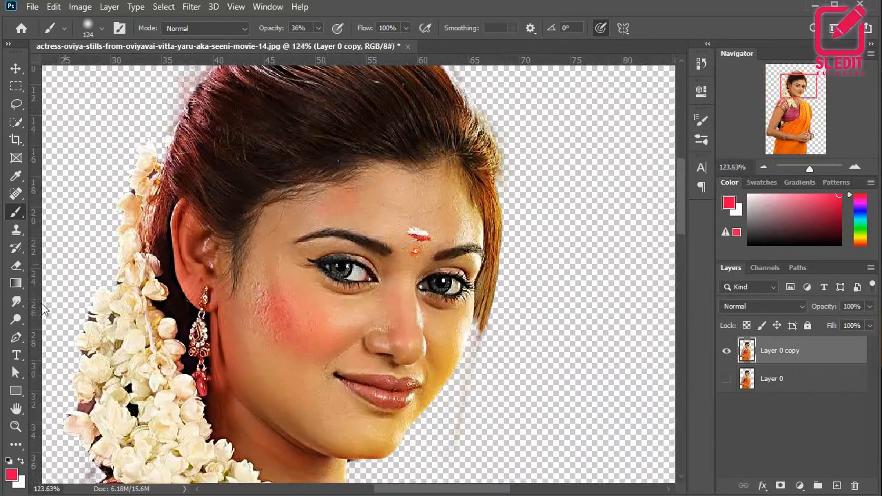
{"action": "left_click", "coordinate": [16, 319]}
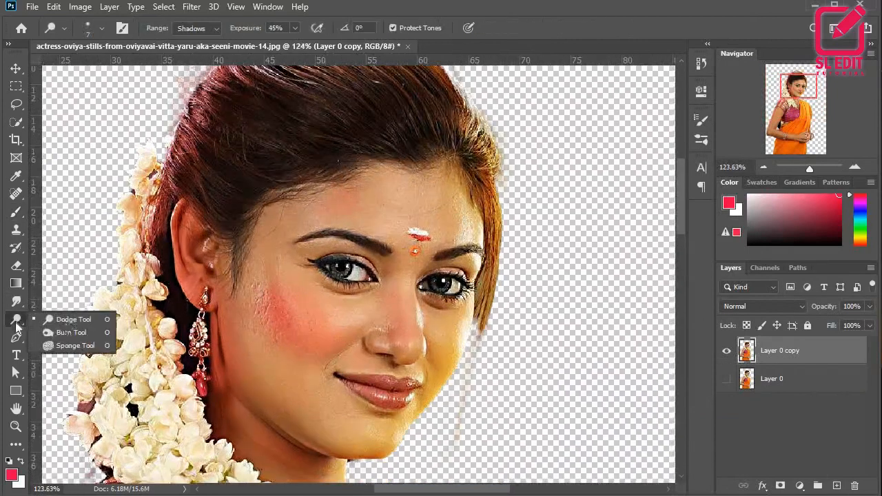
{"action": "left_click", "coordinate": [65, 332]}
{"action": "scroll", "coordinate": [358, 294], "scroll_direction": "up", "scroll_amount": 1}
{"action": "left_click_drag", "start_coordinate": [359, 297], "coordinate": [359, 299]}
{"action": "mouse_move", "coordinate": [370, 292]}
{"action": "left_mouse_down"}
{"action": "mouse_move", "coordinate": [338, 292]}
{"action": "mouse_move", "coordinate": [310, 283]}
{"action": "left_mouse_up"}
{"action": "scroll", "coordinate": [331, 286], "scroll_direction": "down", "scroll_amount": 1}
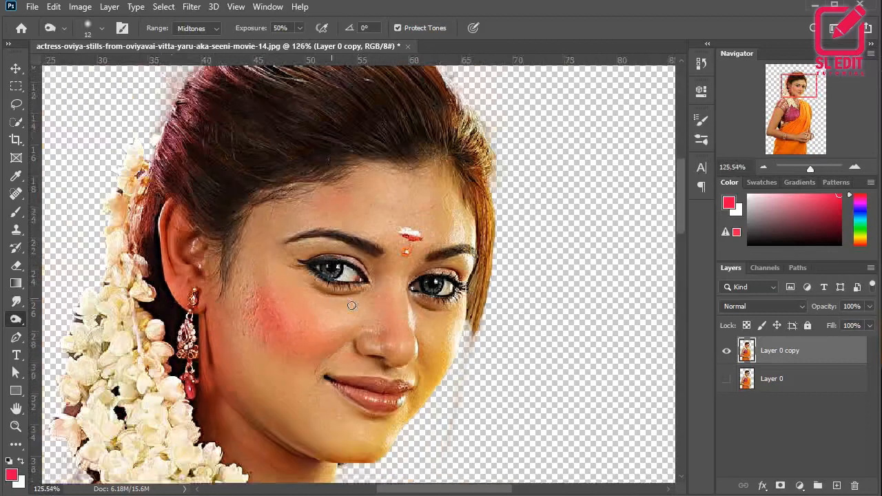
Step: Burn the lids and lash lines around both eyes with a 12 px brush
{"action": "scroll", "coordinate": [350, 286], "scroll_direction": "up", "scroll_amount": 2}
{"action": "mouse_move", "coordinate": [380, 256]}
{"action": "left_mouse_down"}
{"action": "mouse_move", "coordinate": [358, 233]}
{"action": "mouse_move", "coordinate": [265, 238]}
{"action": "left_mouse_up"}
{"action": "mouse_move", "coordinate": [395, 222]}
{"action": "left_mouse_down"}
{"action": "mouse_move", "coordinate": [352, 207]}
{"action": "mouse_move", "coordinate": [261, 198]}
{"action": "left_mouse_up"}
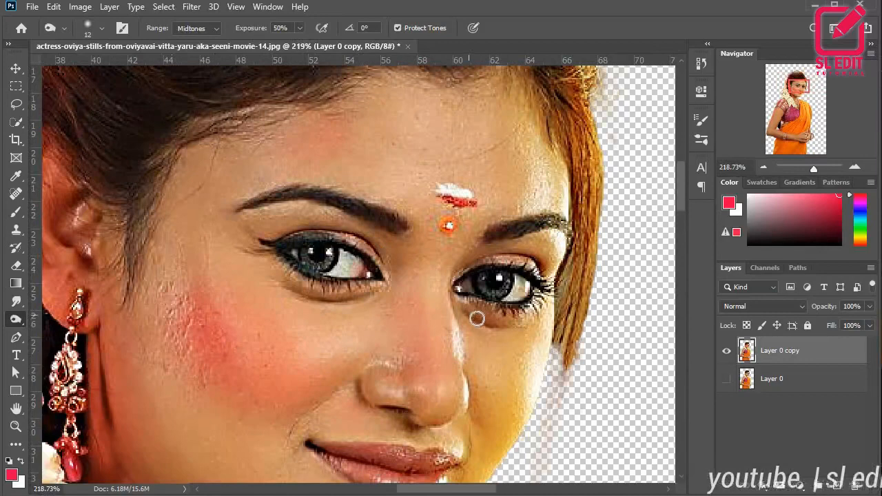
{"action": "scroll", "coordinate": [439, 322], "scroll_direction": "down", "scroll_amount": 2}
{"action": "scroll", "coordinate": [438, 323], "scroll_direction": "up", "scroll_amount": 2}
Step: Burn the contours of the nose and lips with a 6 px brush
{"action": "left_click_drag", "start_coordinate": [446, 332], "coordinate": [452, 384]}
{"action": "scroll", "coordinate": [368, 401], "scroll_direction": "down", "scroll_amount": 1}
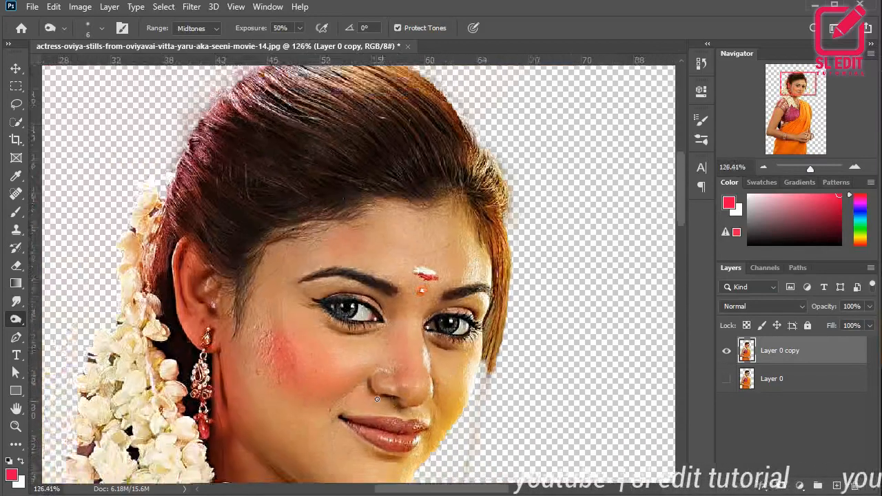
{"action": "scroll", "coordinate": [369, 401], "scroll_direction": "up", "scroll_amount": 1}
{"action": "scroll", "coordinate": [215, 393], "scroll_direction": "down", "scroll_amount": 3}
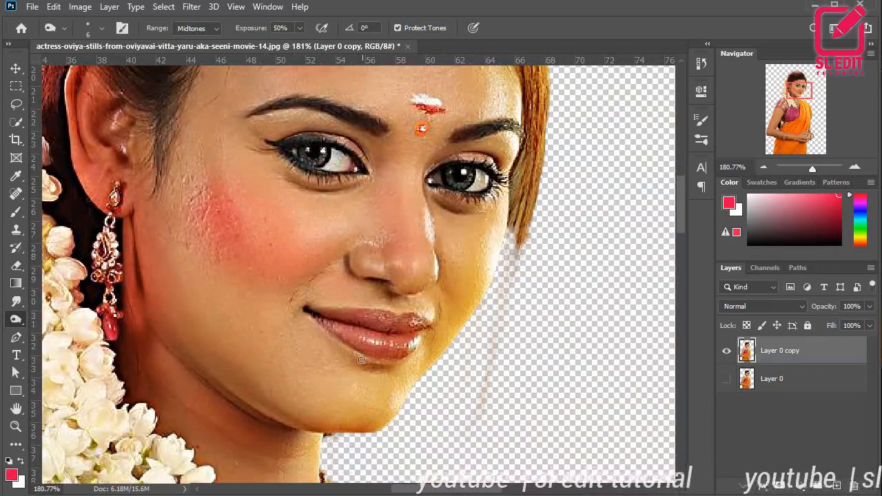
Step: Lighten the eyes with the Dodge tool at Shadows range and 45% exposure
{"action": "key", "text": "shift+o"}
{"action": "scroll", "coordinate": [283, 434], "scroll_direction": "down", "scroll_amount": 1}
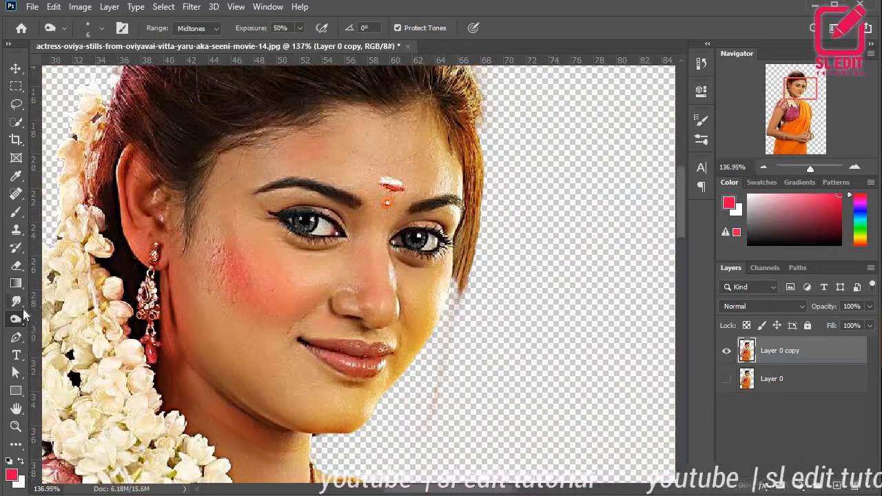
{"action": "scroll", "coordinate": [321, 233], "scroll_direction": "up", "scroll_amount": 2}
{"action": "left_click_drag", "start_coordinate": [397, 306], "coordinate": [402, 307]}
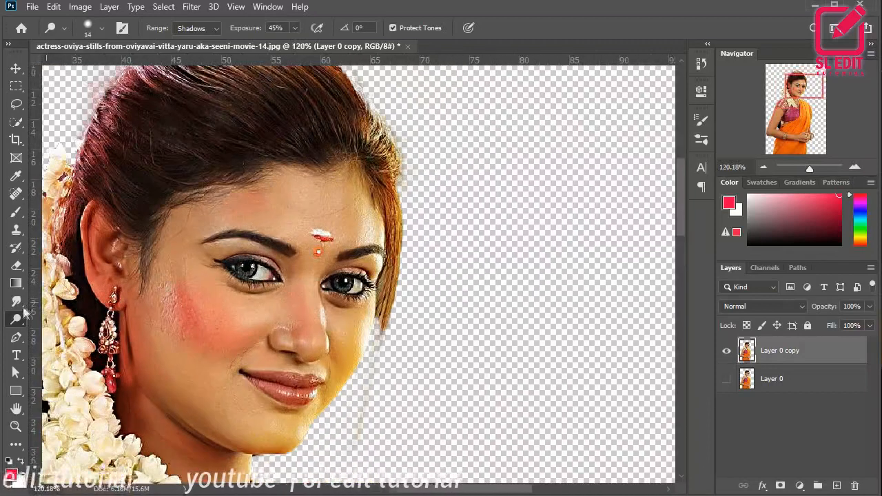
Step: Choose another brush tip for the Smudge tool and smooth the forehead skin at 24% strength with a 23 px brush
{"action": "key", "text": "r"}
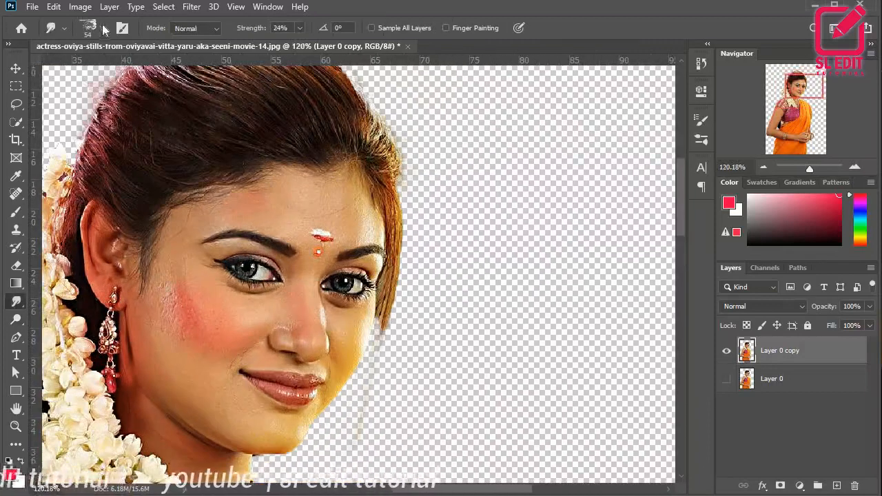
{"action": "right_click", "coordinate": [179, 284]}
{"action": "scroll", "coordinate": [179, 284], "scroll_direction": "down", "scroll_amount": 4}
{"action": "left_click", "coordinate": [104, 313]}
{"action": "left_click", "coordinate": [63, 28]}
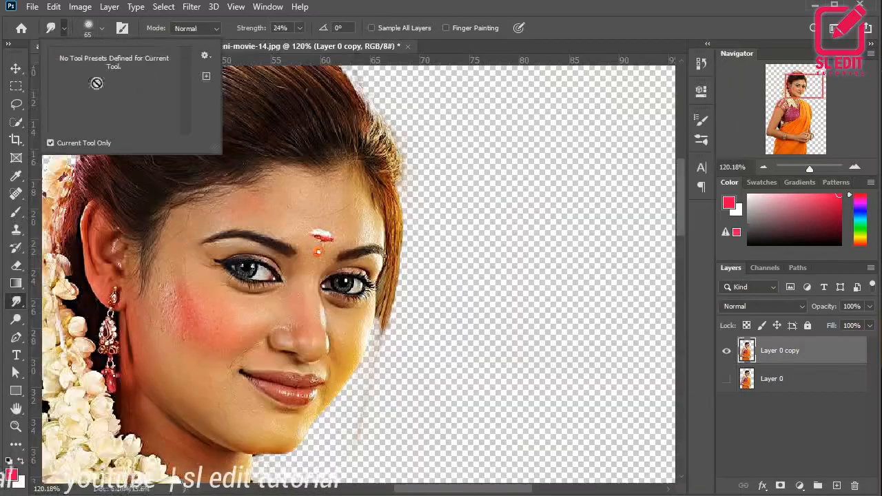
{"action": "left_click", "coordinate": [269, 45]}
{"action": "scroll", "coordinate": [269, 46], "scroll_direction": "up", "scroll_amount": 1}
{"action": "scroll", "coordinate": [273, 204], "scroll_direction": "up", "scroll_amount": 4}
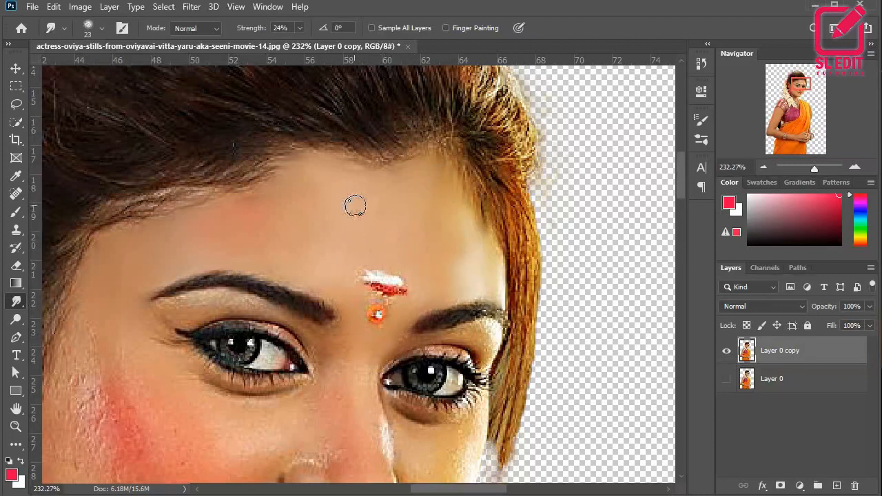
{"action": "scroll", "coordinate": [353, 205], "scroll_direction": "down", "scroll_amount": 2}
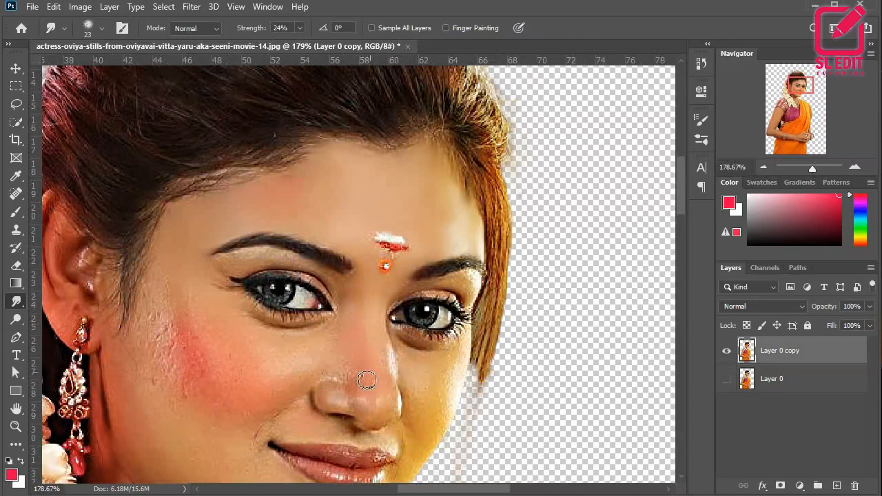
Step: Smudge the skin on the nose smooth with an 11 px brush at 27% strength
{"action": "scroll", "coordinate": [348, 345], "scroll_direction": "up", "scroll_amount": 2}
{"action": "key", "text": "bracketleft"}
{"action": "key", "text": "bracketleft"}
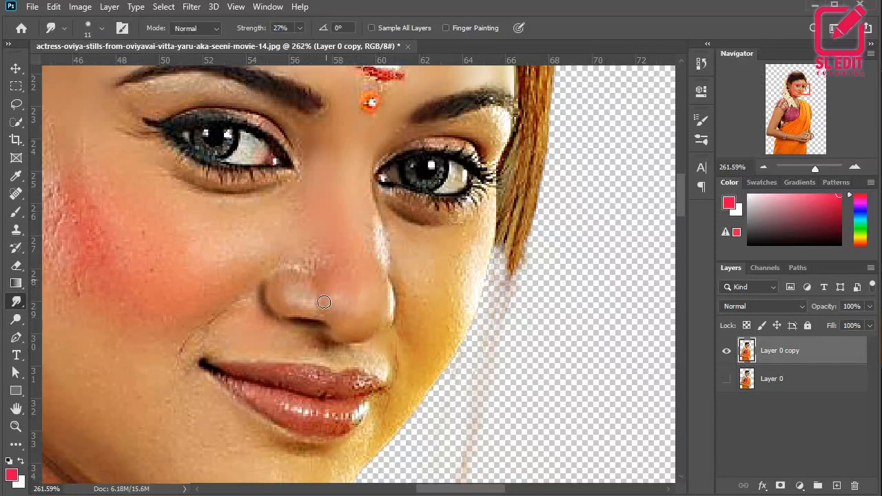
{"action": "mouse_move", "coordinate": [275, 298]}
{"action": "left_mouse_down"}
{"action": "mouse_move", "coordinate": [293, 312]}
{"action": "mouse_move", "coordinate": [310, 292]}
{"action": "left_mouse_up"}
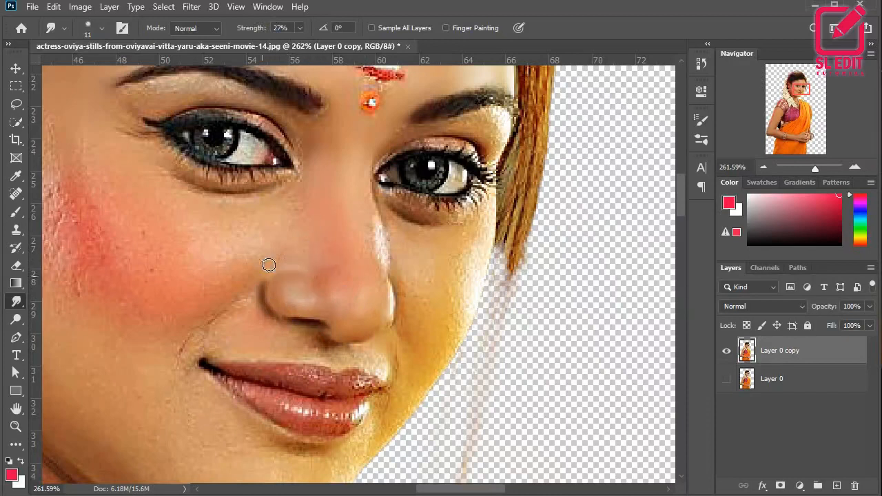
{"action": "scroll", "coordinate": [363, 307], "scroll_direction": "down", "scroll_amount": 2}
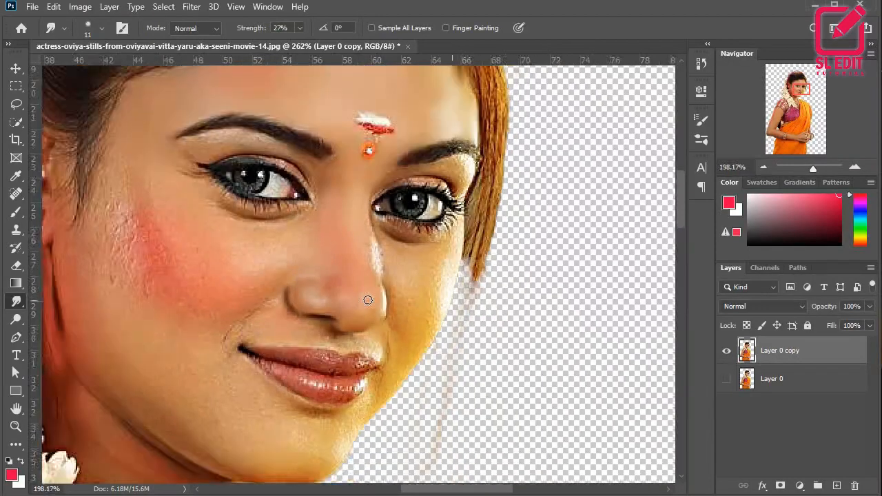
Step: Smooth the inner cheek and the skin around the mouth corner with a 21 px Smudge brush
{"action": "scroll", "coordinate": [365, 299], "scroll_direction": "up", "scroll_amount": 1}
{"action": "right_click", "coordinate": [366, 296], "text": "alt"}
{"action": "right_click", "coordinate": [258, 309], "text": "alt"}
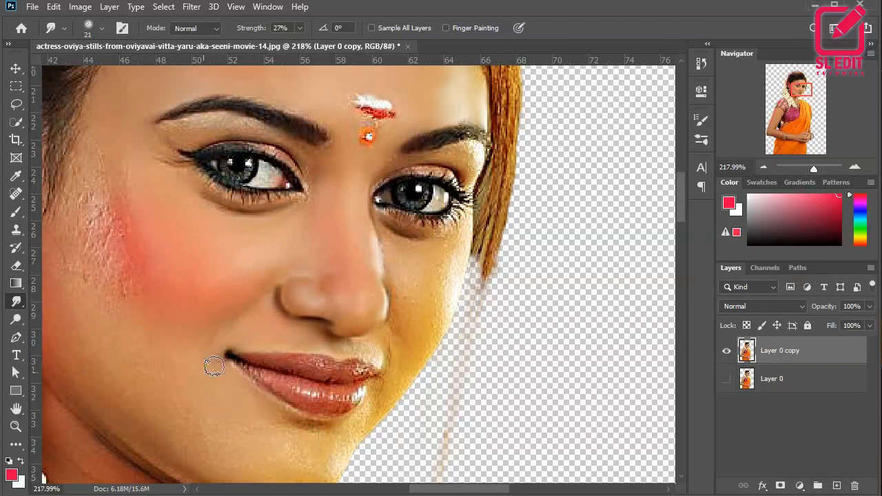
Step: Smooth the outer cheek and jaw, blending the red blush, with a 38 px Smudge brush
{"action": "left_click_drag", "start_coordinate": [123, 340], "coordinate": [136, 343]}
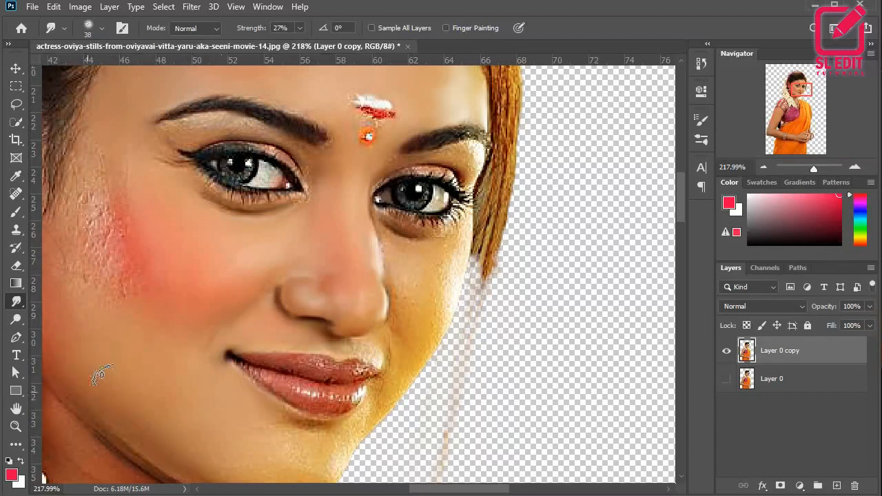
{"action": "left_click_drag", "start_coordinate": [114, 299], "coordinate": [202, 283]}
{"action": "left_click_drag", "start_coordinate": [176, 187], "coordinate": [202, 210]}
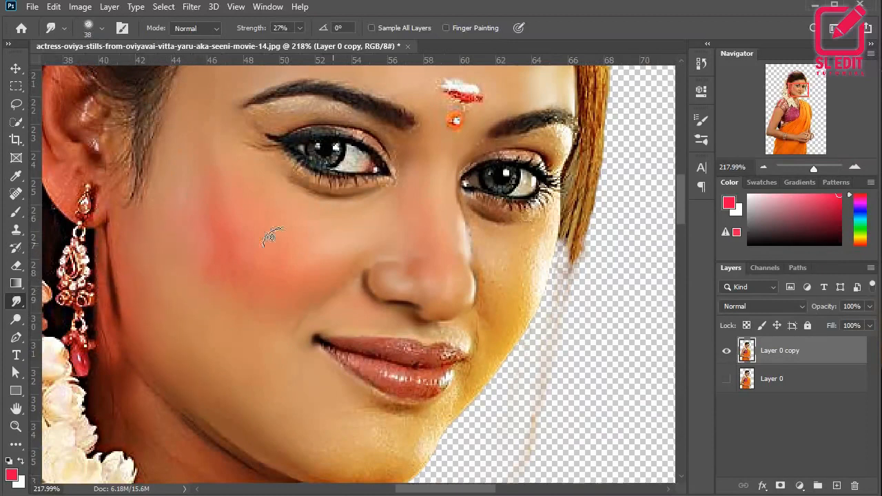
Step: Smudge the skin below the lower lip and across the chin smooth, enlarging the brush from 14 px to 23 px
{"action": "scroll", "coordinate": [304, 247], "scroll_direction": "down", "scroll_amount": 3}
{"action": "scroll", "coordinate": [341, 275], "scroll_direction": "up", "scroll_amount": 4}
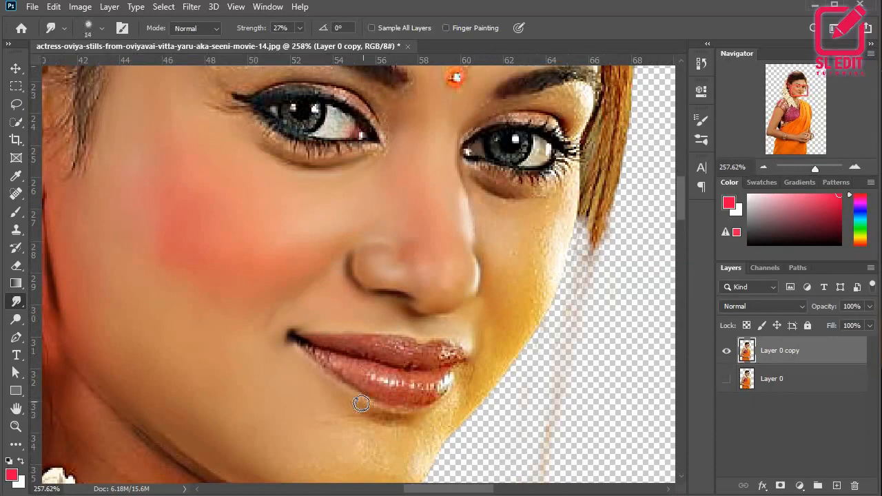
{"action": "scroll", "coordinate": [266, 301], "scroll_direction": "down", "scroll_amount": 3}
{"action": "key", "text": "bracketright"}
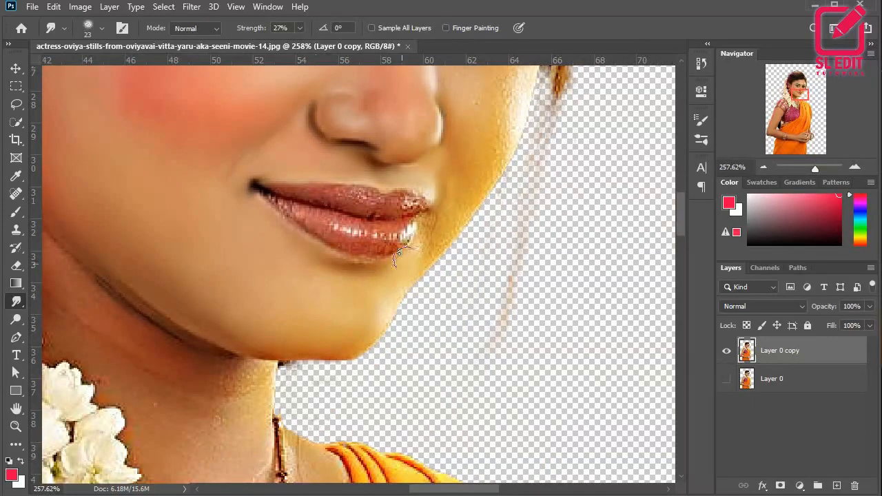
Step: Smooth the yellow-lit far cheek and the skin beside the mouth with a 23 px Smudge brush
{"action": "scroll", "coordinate": [322, 310], "scroll_direction": "up", "scroll_amount": 3}
{"action": "scroll", "coordinate": [323, 310], "scroll_direction": "right", "scroll_amount": 3}
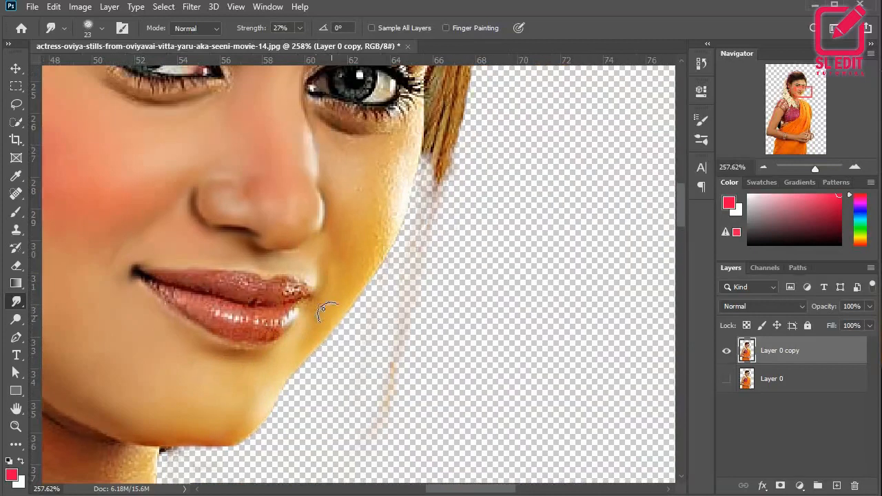
{"action": "scroll", "coordinate": [349, 150], "scroll_direction": "up", "scroll_amount": 2}
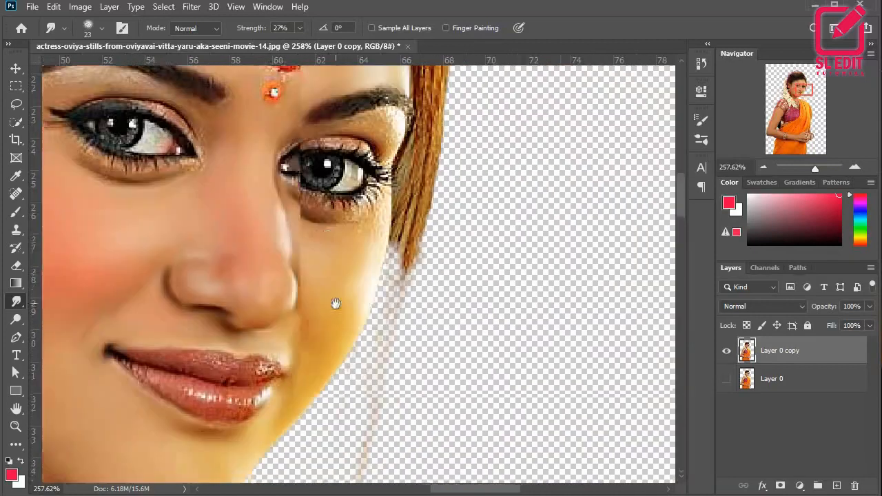
Step: Smooth the skin around the far eye, including its lid and outer lashes, with a 15 px Smudge brush
{"action": "key", "text": "bracketleft"}
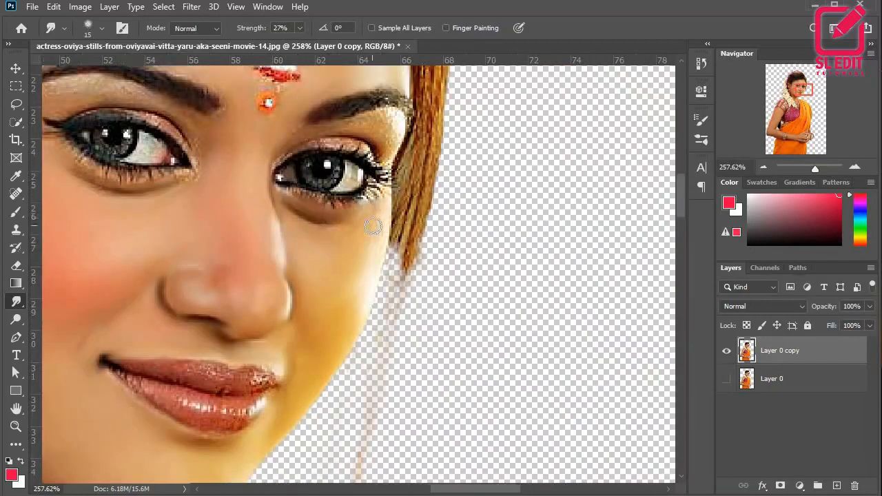
{"action": "scroll", "coordinate": [262, 202], "scroll_direction": "up", "scroll_amount": 2}
{"action": "scroll", "coordinate": [262, 202], "scroll_direction": "right", "scroll_amount": 1}
{"action": "mouse_move", "coordinate": [369, 194]}
{"action": "left_mouse_down"}
{"action": "mouse_move", "coordinate": [339, 187]}
{"action": "mouse_move", "coordinate": [362, 208]}
{"action": "mouse_move", "coordinate": [364, 182]}
{"action": "mouse_move", "coordinate": [362, 208]}
{"action": "left_mouse_up"}
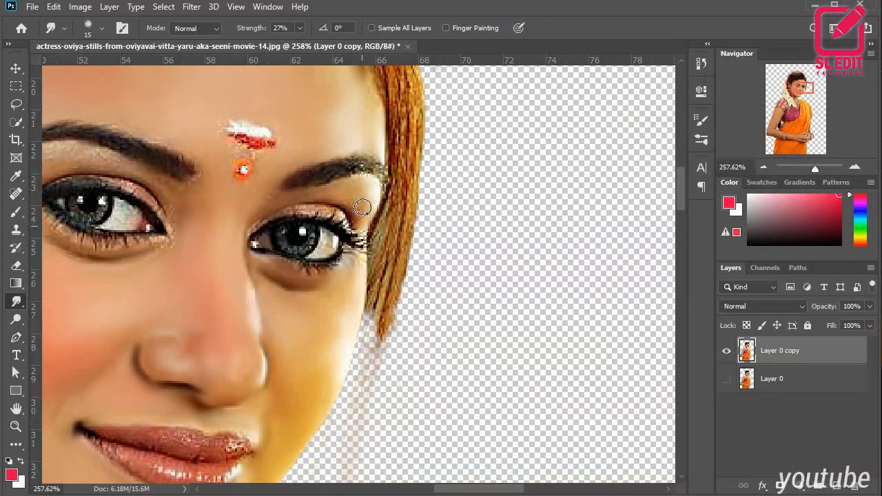
{"action": "mouse_move", "coordinate": [252, 220]}
{"action": "left_mouse_down"}
{"action": "mouse_move", "coordinate": [300, 205]}
{"action": "mouse_move", "coordinate": [342, 217]}
{"action": "mouse_move", "coordinate": [303, 211]}
{"action": "mouse_move", "coordinate": [355, 231]}
{"action": "mouse_move", "coordinate": [286, 210]}
{"action": "mouse_move", "coordinate": [289, 231]}
{"action": "mouse_move", "coordinate": [260, 229]}
{"action": "mouse_move", "coordinate": [307, 268]}
{"action": "mouse_move", "coordinate": [358, 242]}
{"action": "left_mouse_up"}
{"action": "scroll", "coordinate": [278, 288], "scroll_direction": "down", "scroll_amount": 5}
{"action": "scroll", "coordinate": [311, 282], "scroll_direction": "up", "scroll_amount": 5}
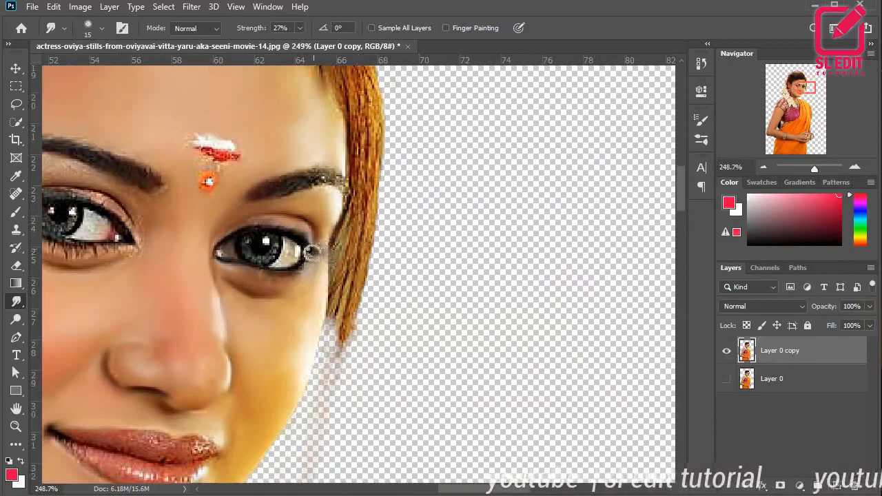
{"action": "scroll", "coordinate": [311, 252], "scroll_direction": "down", "scroll_amount": 3}
Step: Smooth the near eye's lid, the under-eye skin and the edges of its eyebrow with a 15 px Smudge brush
{"action": "scroll", "coordinate": [204, 320], "scroll_direction": "up", "scroll_amount": 5}
{"action": "mouse_move", "coordinate": [168, 288]}
{"action": "left_mouse_down"}
{"action": "mouse_move", "coordinate": [187, 317]}
{"action": "mouse_move", "coordinate": [275, 308]}
{"action": "mouse_move", "coordinate": [286, 302]}
{"action": "mouse_move", "coordinate": [279, 271]}
{"action": "mouse_move", "coordinate": [249, 237]}
{"action": "mouse_move", "coordinate": [315, 248]}
{"action": "left_mouse_up"}
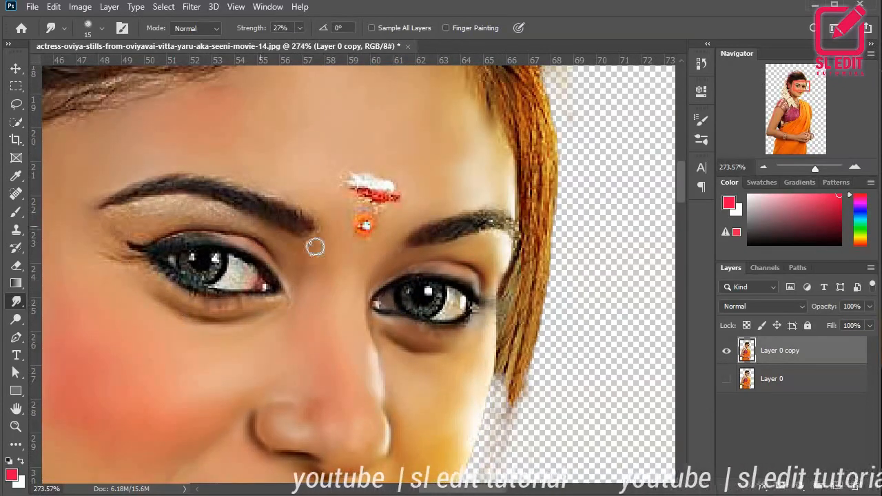
{"action": "mouse_move", "coordinate": [225, 207]}
{"action": "left_mouse_down"}
{"action": "mouse_move", "coordinate": [168, 198]}
{"action": "mouse_move", "coordinate": [117, 215]}
{"action": "mouse_move", "coordinate": [126, 226]}
{"action": "mouse_move", "coordinate": [130, 209]}
{"action": "mouse_move", "coordinate": [195, 172]}
{"action": "left_mouse_up"}
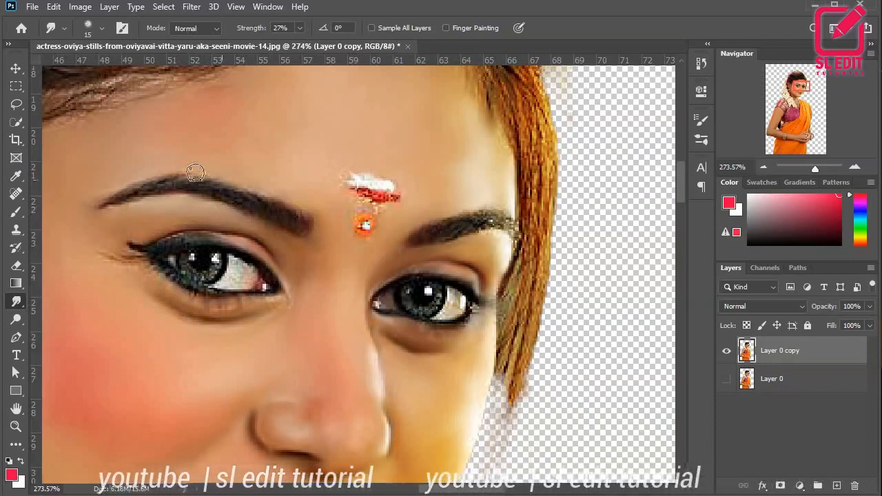
{"action": "mouse_move", "coordinate": [289, 290]}
{"action": "left_mouse_down"}
{"action": "mouse_move", "coordinate": [269, 310]}
{"action": "mouse_move", "coordinate": [228, 313]}
{"action": "mouse_move", "coordinate": [133, 260]}
{"action": "left_mouse_up"}
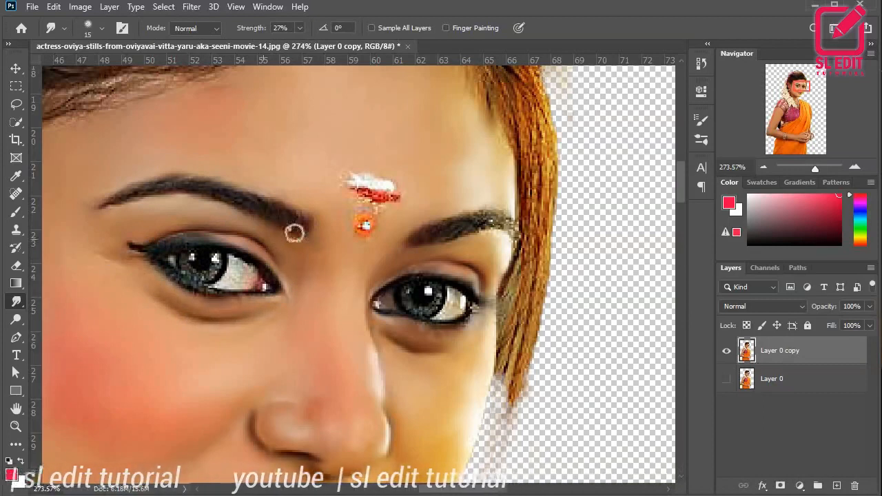
Step: Smudge the white-and-red forehead mark and orange dot, reducing the brush to 4 px, and smooth the far eyebrow at 9 px
{"action": "scroll", "coordinate": [295, 233], "scroll_direction": "down", "scroll_amount": 5}
{"action": "scroll", "coordinate": [299, 228], "scroll_direction": "up", "scroll_amount": 5}
{"action": "mouse_move", "coordinate": [303, 223]}
{"action": "left_mouse_down"}
{"action": "mouse_move", "coordinate": [331, 233]}
{"action": "mouse_move", "coordinate": [289, 229]}
{"action": "mouse_move", "coordinate": [338, 262]}
{"action": "mouse_move", "coordinate": [306, 228]}
{"action": "mouse_move", "coordinate": [290, 186]}
{"action": "mouse_move", "coordinate": [369, 200]}
{"action": "mouse_move", "coordinate": [319, 196]}
{"action": "mouse_move", "coordinate": [352, 204]}
{"action": "mouse_move", "coordinate": [369, 232]}
{"action": "mouse_move", "coordinate": [318, 216]}
{"action": "mouse_move", "coordinate": [351, 220]}
{"action": "left_mouse_up"}
{"action": "left_click_drag", "start_coordinate": [313, 258], "coordinate": [307, 258]}
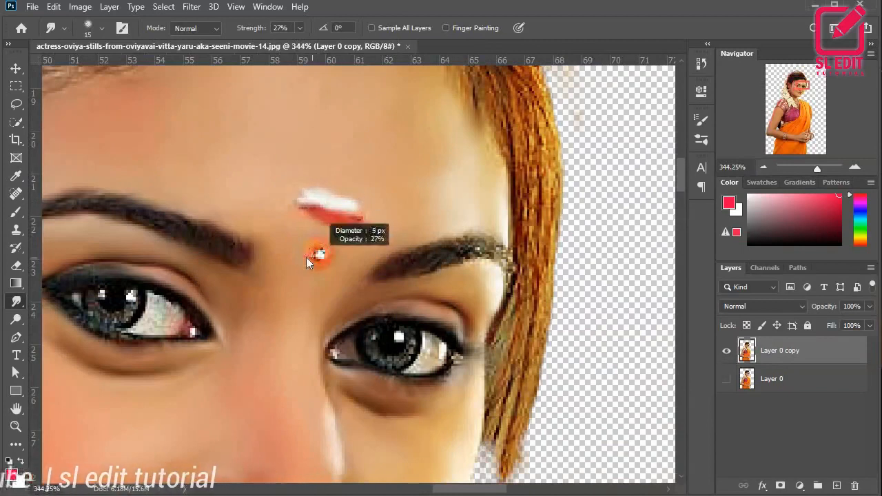
{"action": "scroll", "coordinate": [307, 259], "scroll_direction": "up", "scroll_amount": 5}
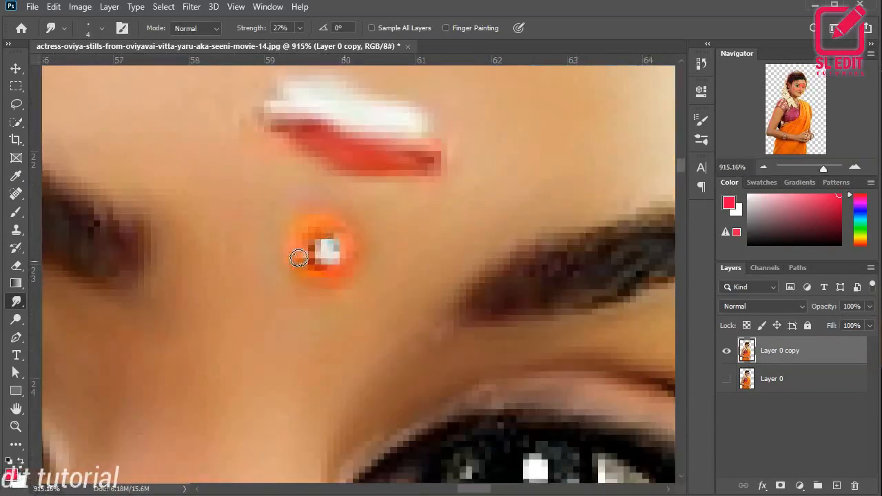
{"action": "scroll", "coordinate": [299, 258], "scroll_direction": "down", "scroll_amount": 5}
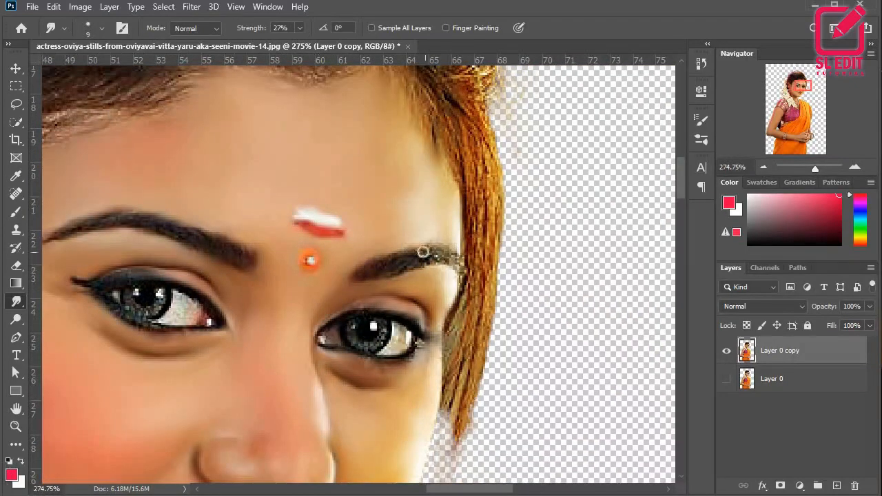
{"action": "scroll", "coordinate": [324, 259], "scroll_direction": "down", "scroll_amount": 4}
Step: Smooth the skin of the ear and earlobe with a 19 px Smudge brush
{"action": "scroll", "coordinate": [147, 268], "scroll_direction": "up", "scroll_amount": 2}
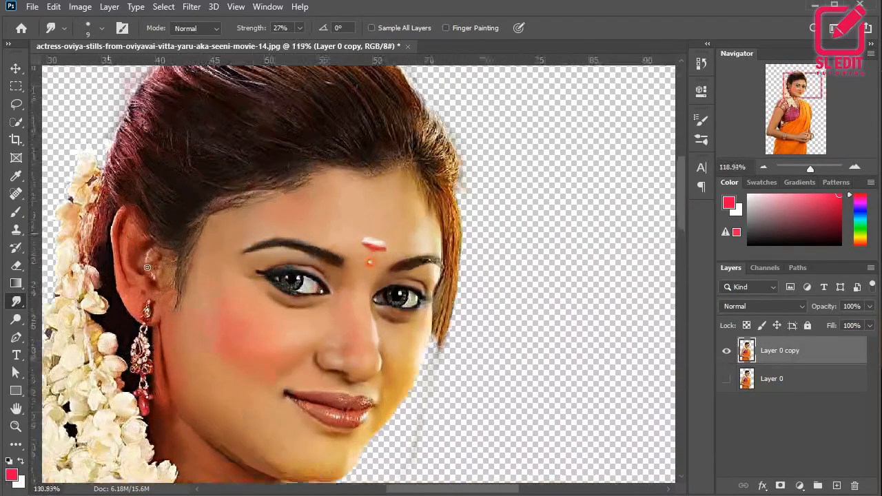
{"action": "scroll", "coordinate": [146, 267], "scroll_direction": "up", "scroll_amount": 2}
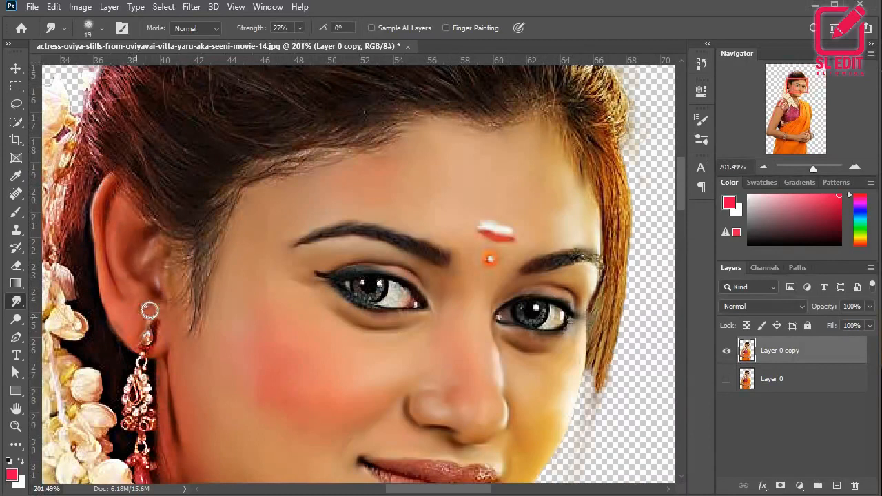
{"action": "scroll", "coordinate": [165, 333], "scroll_direction": "down", "scroll_amount": 4}
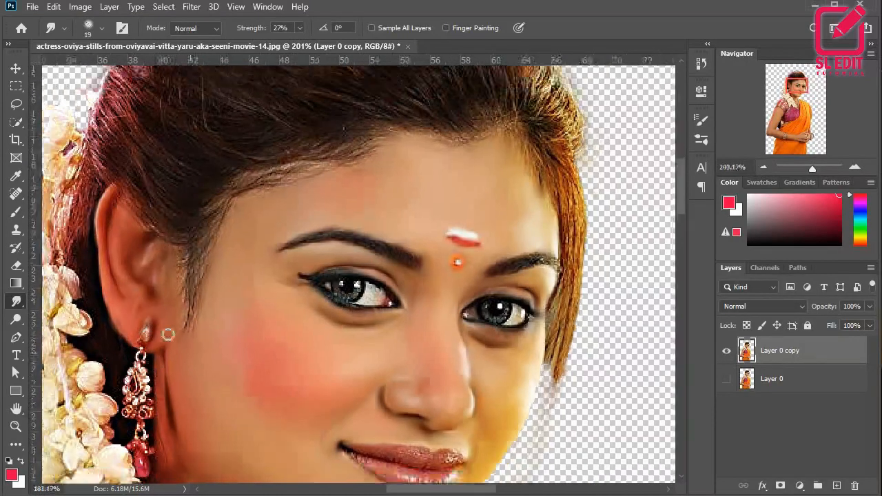
{"action": "scroll", "coordinate": [179, 281], "scroll_direction": "up", "scroll_amount": 4}
Step: Smooth the neck and upper chest skin around the necklace with a 29 px Smudge brush at 27% strength
{"action": "mouse_move", "coordinate": [268, 455]}
{"action": "left_mouse_down"}
{"action": "mouse_move", "coordinate": [232, 267]}
{"action": "mouse_move", "coordinate": [214, 289]}
{"action": "left_mouse_up"}
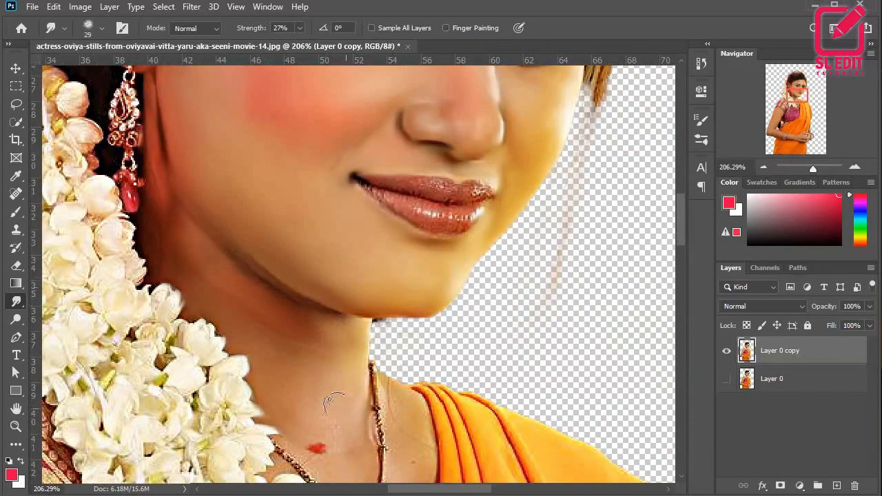
{"action": "scroll", "coordinate": [324, 373], "scroll_direction": "down", "scroll_amount": 3}
{"action": "scroll", "coordinate": [293, 353], "scroll_direction": "down", "scroll_amount": 3}
{"action": "left_click_drag", "start_coordinate": [302, 376], "coordinate": [272, 231]}
{"action": "scroll", "coordinate": [322, 249], "scroll_direction": "up", "scroll_amount": 5}
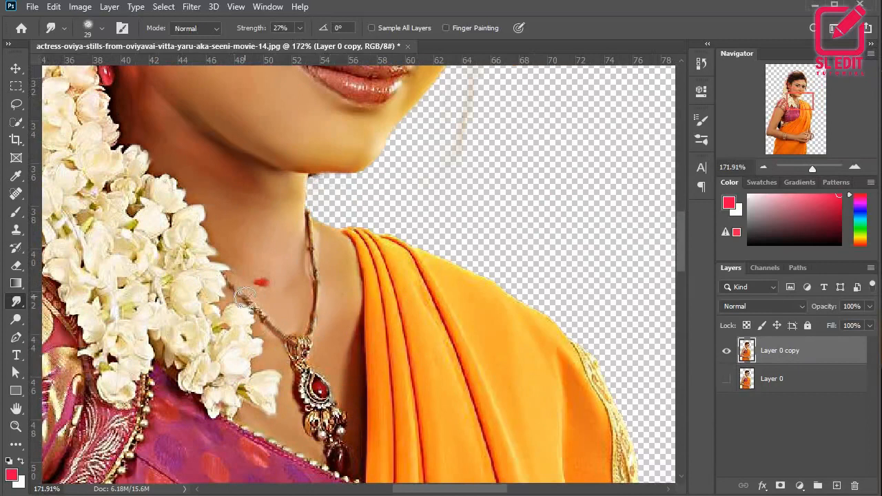
{"action": "mouse_move", "coordinate": [314, 394]}
{"action": "left_mouse_down"}
{"action": "mouse_move", "coordinate": [304, 415]}
{"action": "mouse_move", "coordinate": [326, 442]}
{"action": "left_mouse_up"}
Step: Smooth the upper arm, elbow and forearm skin with a 75 px Smudge brush at 28% strength
{"action": "scroll", "coordinate": [322, 412], "scroll_direction": "down", "scroll_amount": 3}
{"action": "scroll", "coordinate": [315, 408], "scroll_direction": "down", "scroll_amount": 3}
{"action": "scroll", "coordinate": [204, 224], "scroll_direction": "up", "scroll_amount": 5}
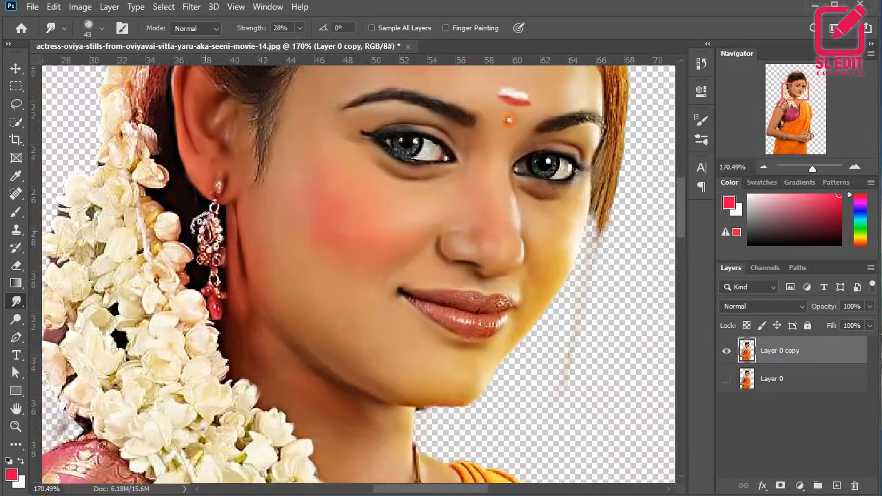
{"action": "scroll", "coordinate": [207, 207], "scroll_direction": "down", "scroll_amount": 5}
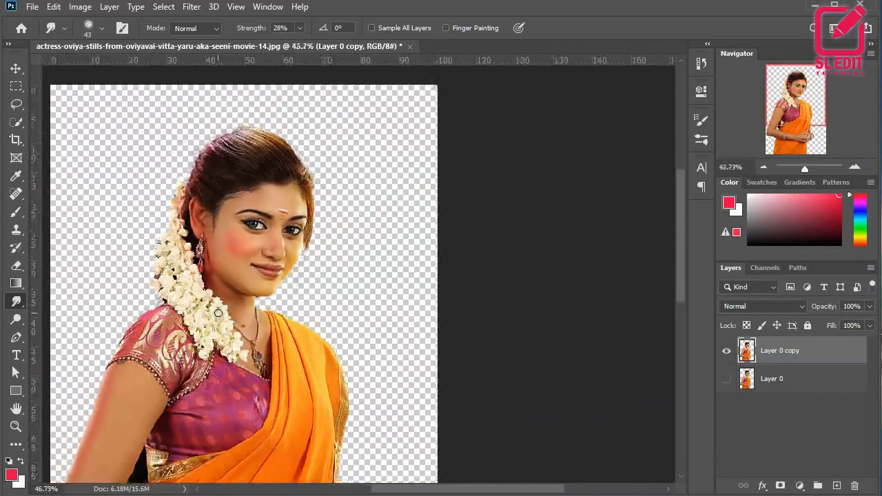
{"action": "left_click_drag", "start_coordinate": [229, 384], "coordinate": [348, 278]}
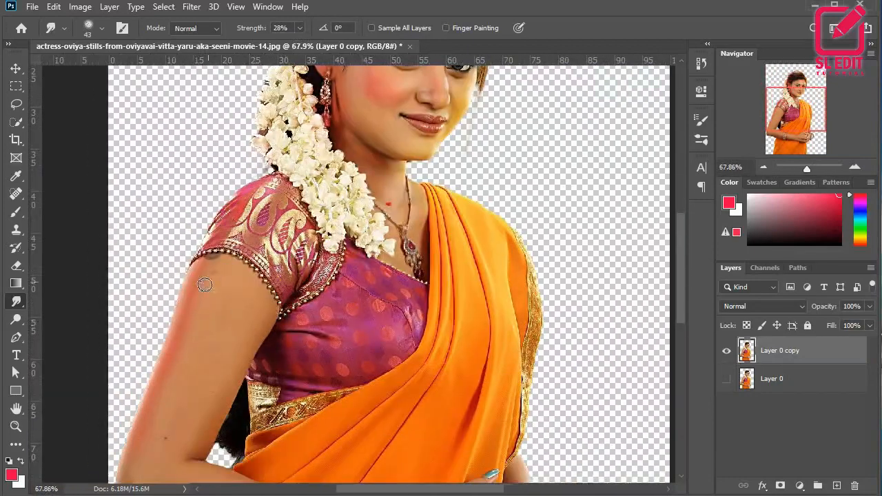
{"action": "scroll", "coordinate": [205, 285], "scroll_direction": "up", "scroll_amount": 3}
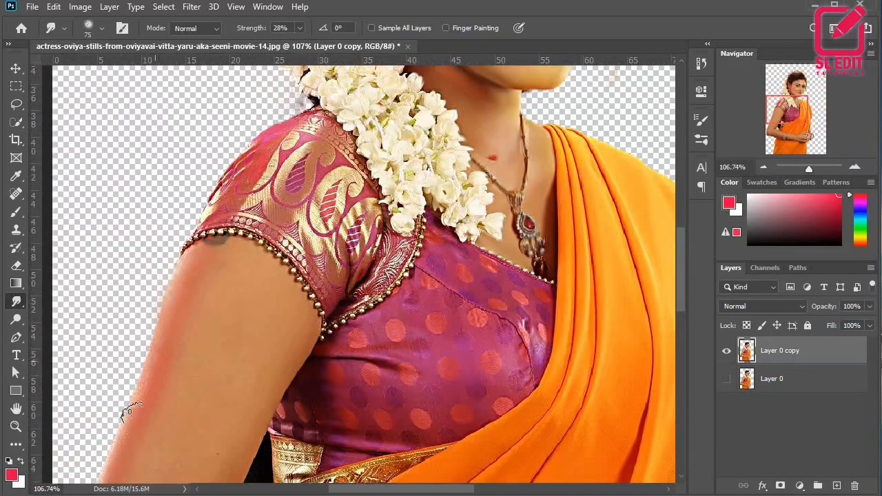
{"action": "scroll", "coordinate": [128, 409], "scroll_direction": "down", "scroll_amount": 2}
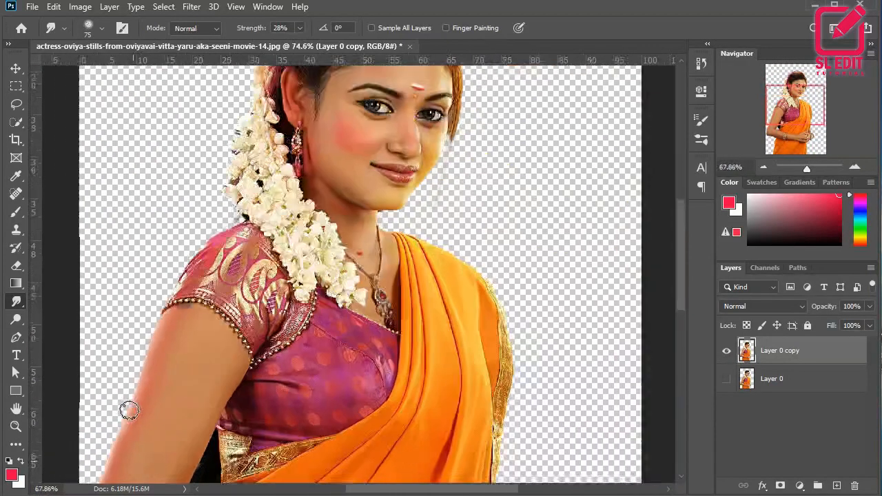
{"action": "scroll", "coordinate": [173, 345], "scroll_direction": "up", "scroll_amount": 2}
{"action": "mouse_move", "coordinate": [239, 392]}
{"action": "left_mouse_down"}
{"action": "mouse_move", "coordinate": [196, 457]}
{"action": "mouse_move", "coordinate": [237, 394]}
{"action": "left_mouse_up"}
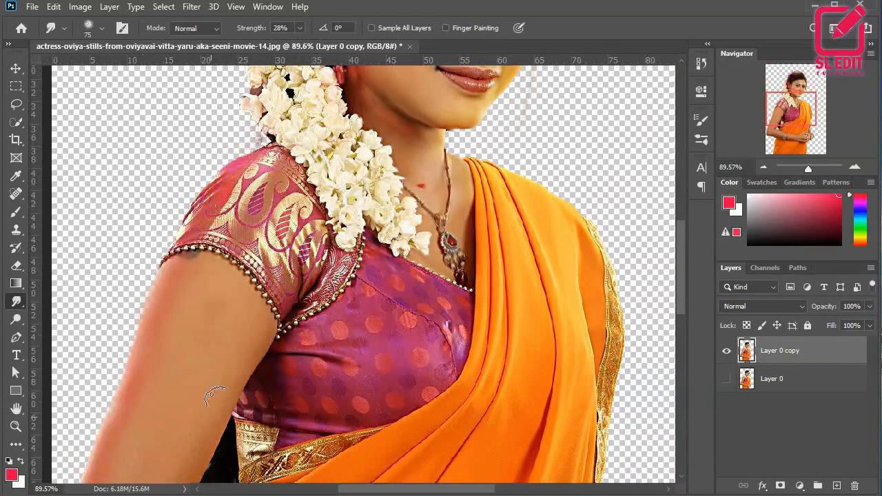
{"action": "left_click_drag", "start_coordinate": [157, 444], "coordinate": [236, 314]}
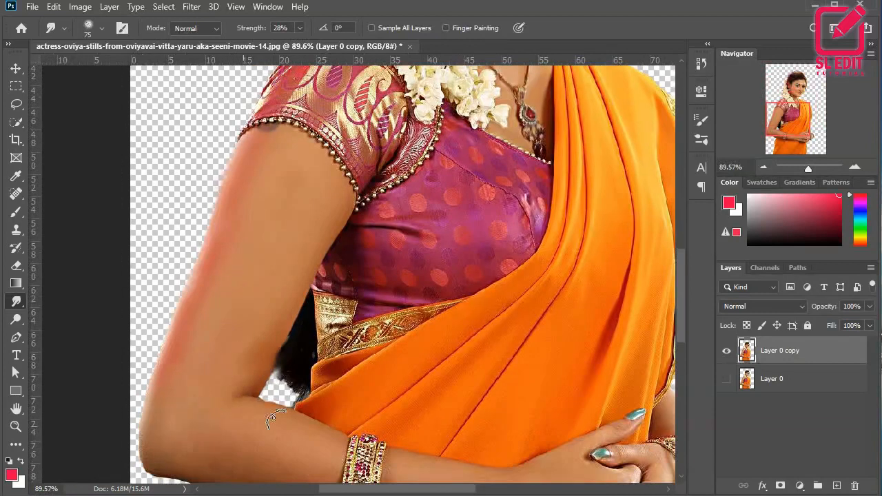
Step: Add a layer mask to Layer 0 copy and fade out the lower body with a large soft black brush
{"action": "scroll", "coordinate": [301, 426], "scroll_direction": "down", "scroll_amount": 5}
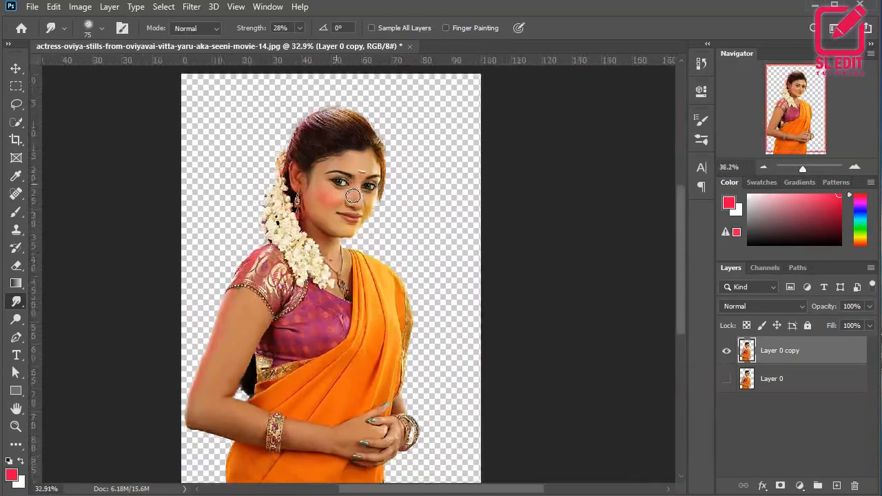
{"action": "left_click", "coordinate": [781, 486]}
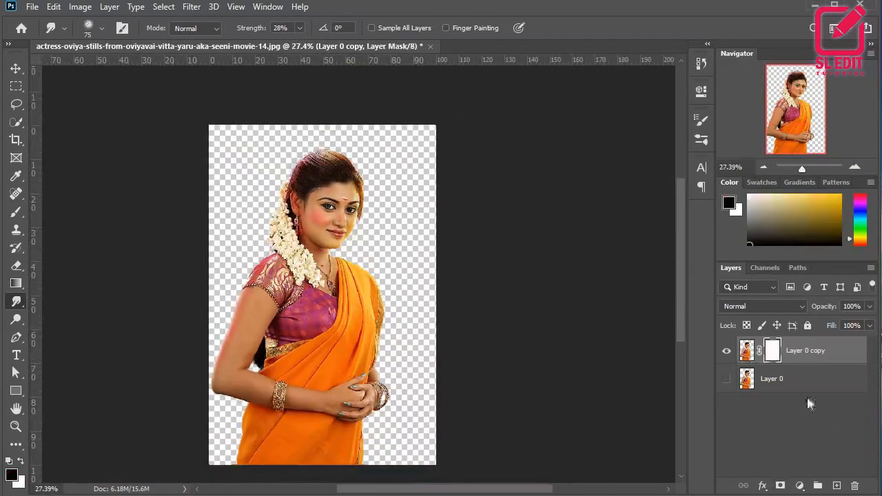
{"action": "left_click", "coordinate": [17, 213]}
{"action": "mouse_move", "coordinate": [241, 435]}
{"action": "left_mouse_down"}
{"action": "mouse_move", "coordinate": [271, 436]}
{"action": "mouse_move", "coordinate": [204, 437]}
{"action": "mouse_move", "coordinate": [233, 407]}
{"action": "left_mouse_up"}
{"action": "left_click_drag", "start_coordinate": [288, 30], "coordinate": [334, 30]}
{"action": "mouse_move", "coordinate": [358, 441]}
{"action": "left_mouse_down"}
{"action": "mouse_move", "coordinate": [238, 424]}
{"action": "mouse_move", "coordinate": [335, 404]}
{"action": "left_mouse_up"}
{"action": "scroll", "coordinate": [335, 392], "scroll_direction": "down", "scroll_amount": 2}
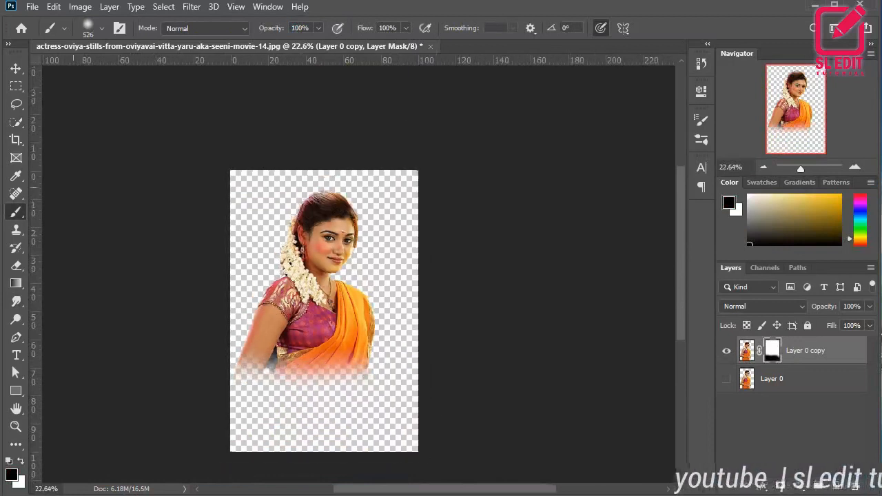
Step: Smudge the upper and lower lips smooth on Layer 0 copy's image with a 12 px brush at 33% strength
{"action": "scroll", "coordinate": [318, 275], "scroll_direction": "up", "scroll_amount": 3}
{"action": "key", "text": "v"}
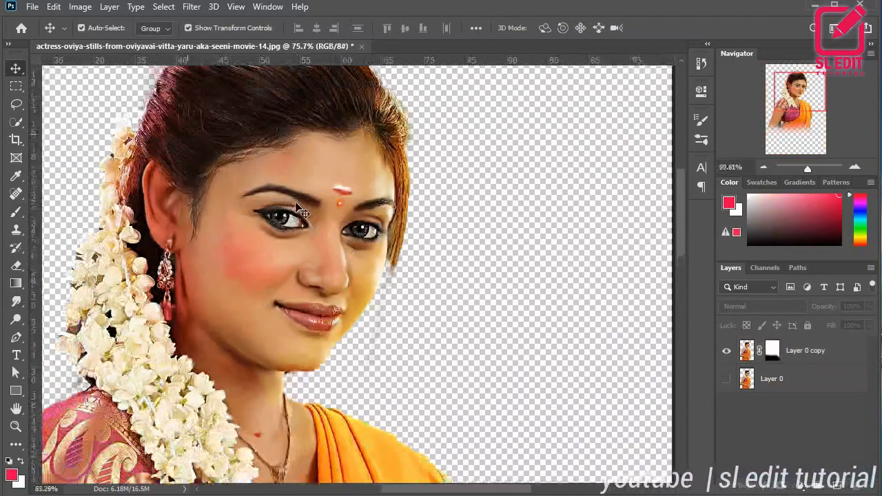
{"action": "scroll", "coordinate": [311, 383], "scroll_direction": "up", "scroll_amount": 4}
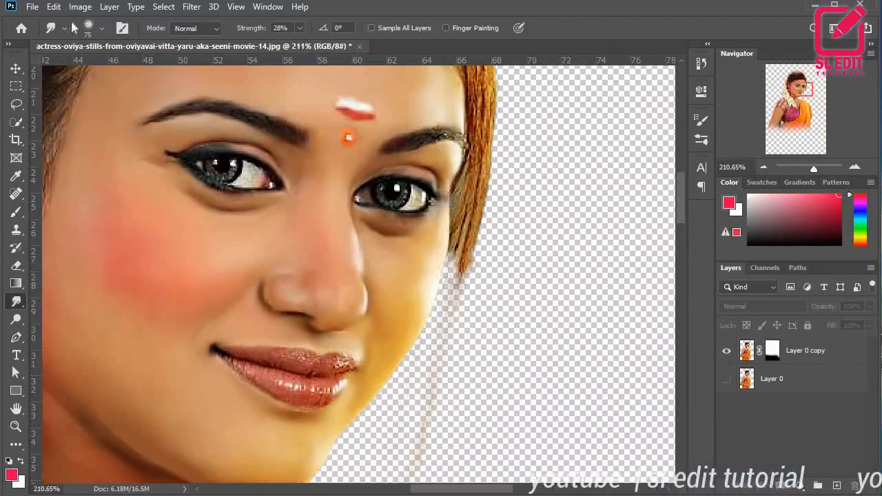
{"action": "left_click", "coordinate": [805, 350]}
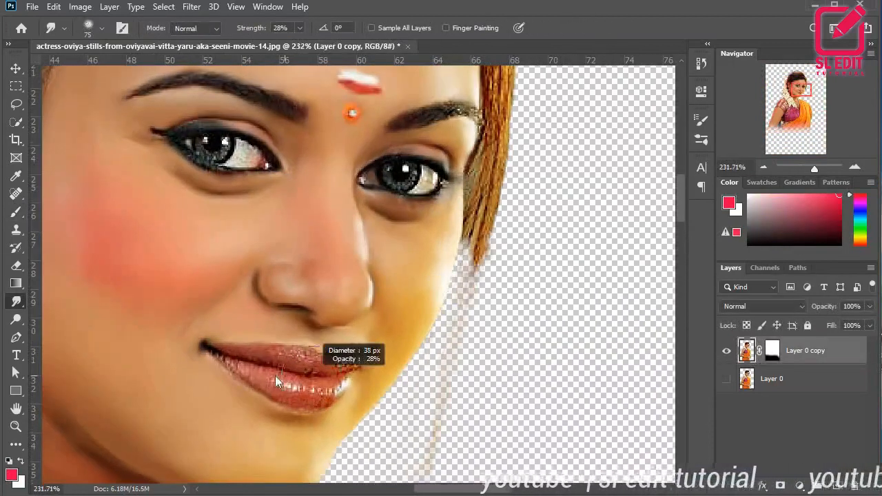
{"action": "left_click_drag", "start_coordinate": [275, 376], "coordinate": [247, 376]}
{"action": "scroll", "coordinate": [274, 365], "scroll_direction": "up", "scroll_amount": 4}
{"action": "left_click_drag", "start_coordinate": [256, 32], "coordinate": [262, 32]}
{"action": "mouse_move", "coordinate": [263, 377]}
{"action": "left_mouse_down"}
{"action": "mouse_move", "coordinate": [235, 349]}
{"action": "mouse_move", "coordinate": [321, 358]}
{"action": "mouse_move", "coordinate": [288, 342]}
{"action": "mouse_move", "coordinate": [325, 368]}
{"action": "mouse_move", "coordinate": [195, 341]}
{"action": "left_mouse_up"}
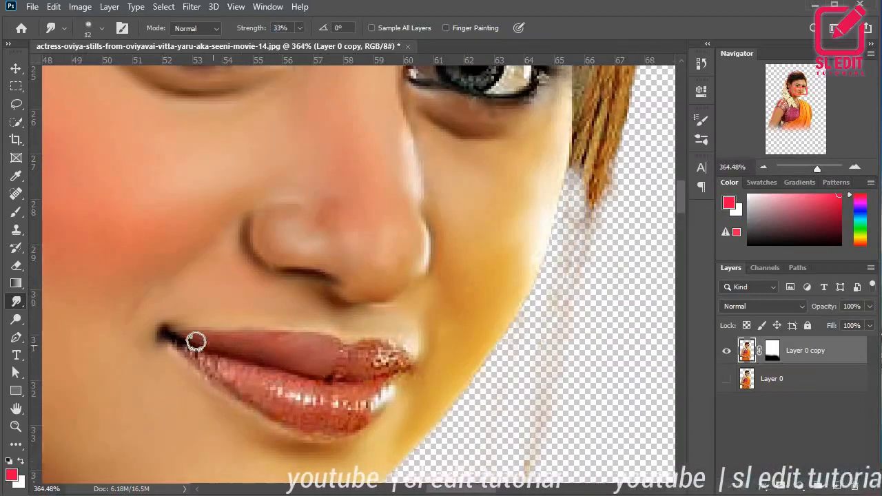
{"action": "mouse_move", "coordinate": [335, 360]}
{"action": "left_mouse_down"}
{"action": "mouse_move", "coordinate": [361, 351]}
{"action": "mouse_move", "coordinate": [387, 362]}
{"action": "mouse_move", "coordinate": [347, 366]}
{"action": "left_mouse_up"}
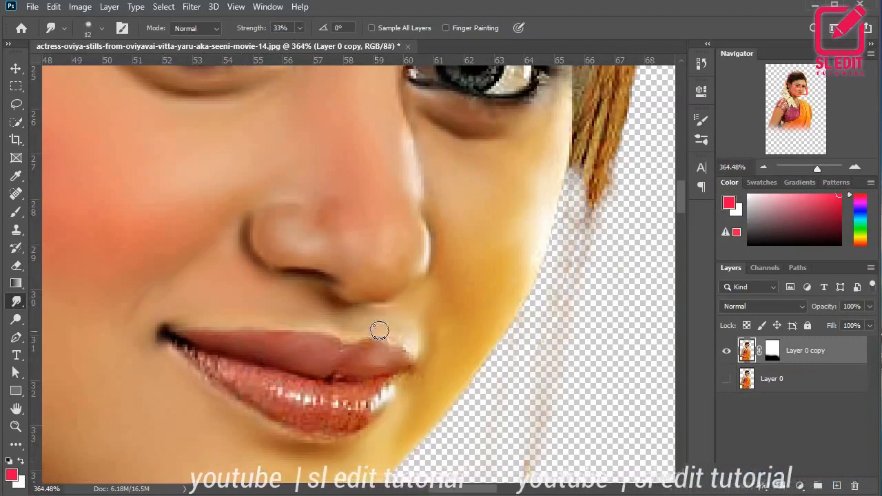
{"action": "mouse_move", "coordinate": [395, 380]}
{"action": "left_mouse_down"}
{"action": "mouse_move", "coordinate": [348, 398]}
{"action": "mouse_move", "coordinate": [398, 384]}
{"action": "mouse_move", "coordinate": [359, 418]}
{"action": "mouse_move", "coordinate": [323, 407]}
{"action": "mouse_move", "coordinate": [339, 426]}
{"action": "mouse_move", "coordinate": [349, 426]}
{"action": "mouse_move", "coordinate": [286, 392]}
{"action": "mouse_move", "coordinate": [287, 382]}
{"action": "mouse_move", "coordinate": [292, 404]}
{"action": "mouse_move", "coordinate": [279, 416]}
{"action": "mouse_move", "coordinate": [312, 428]}
{"action": "mouse_move", "coordinate": [282, 420]}
{"action": "mouse_move", "coordinate": [376, 410]}
{"action": "mouse_move", "coordinate": [254, 384]}
{"action": "mouse_move", "coordinate": [185, 349]}
{"action": "left_mouse_up"}
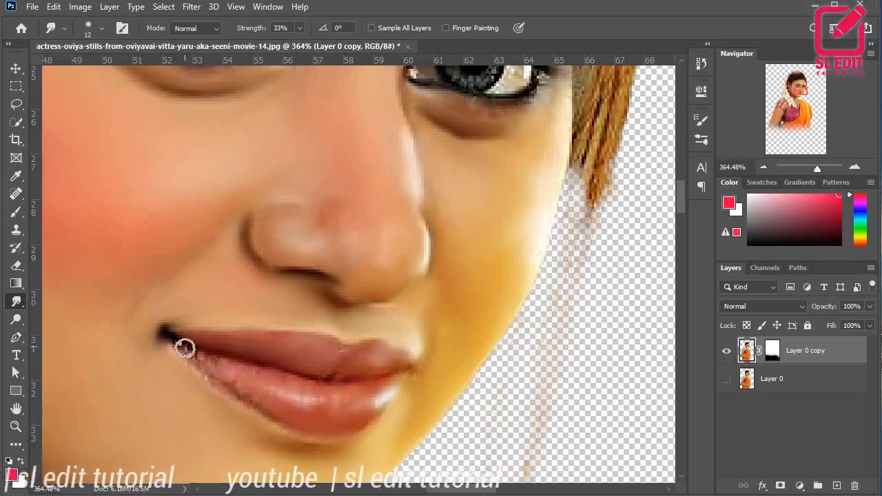
{"action": "scroll", "coordinate": [230, 371], "scroll_direction": "down", "scroll_amount": 5}
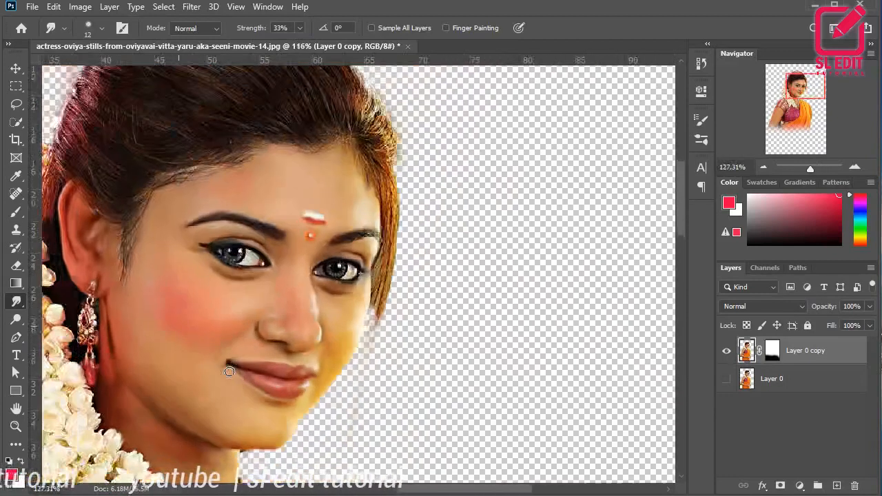
Step: Outline both lips with a closed Pen tool path and turn the path into a selection
{"action": "scroll", "coordinate": [230, 372], "scroll_direction": "up", "scroll_amount": 5}
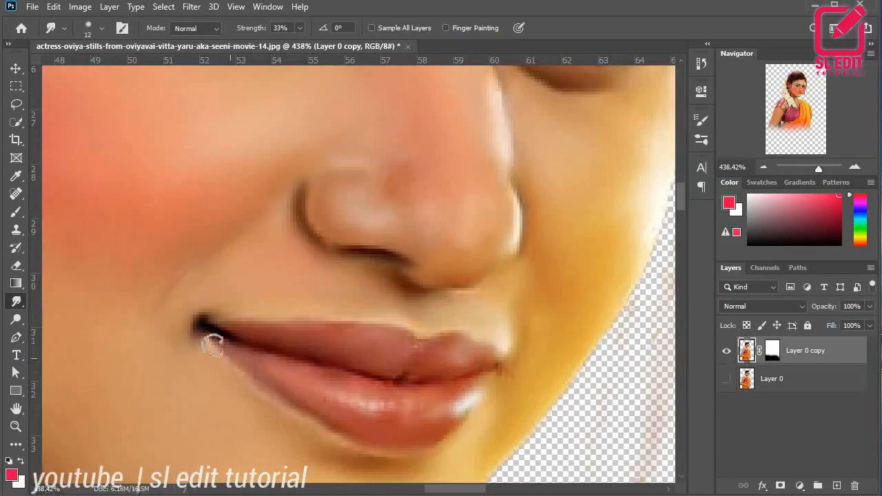
{"action": "scroll", "coordinate": [349, 375], "scroll_direction": "down", "scroll_amount": 5}
{"action": "scroll", "coordinate": [351, 359], "scroll_direction": "up", "scroll_amount": 5}
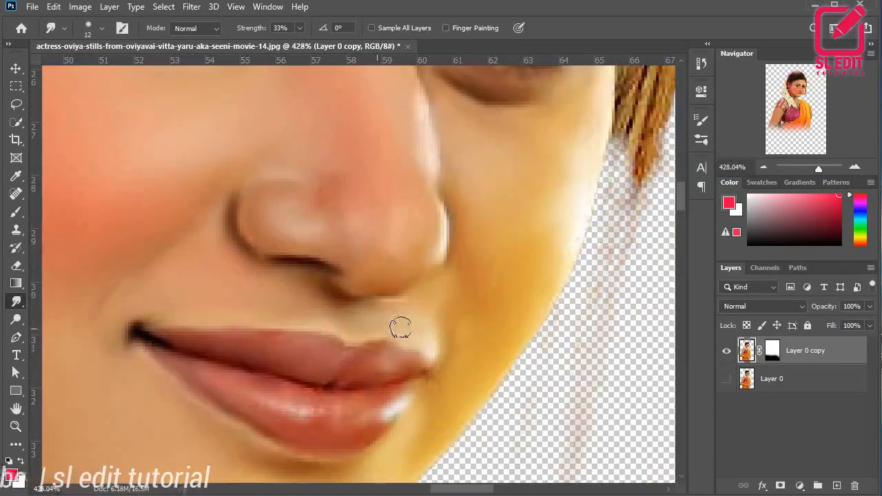
{"action": "scroll", "coordinate": [146, 370], "scroll_direction": "down", "scroll_amount": 5}
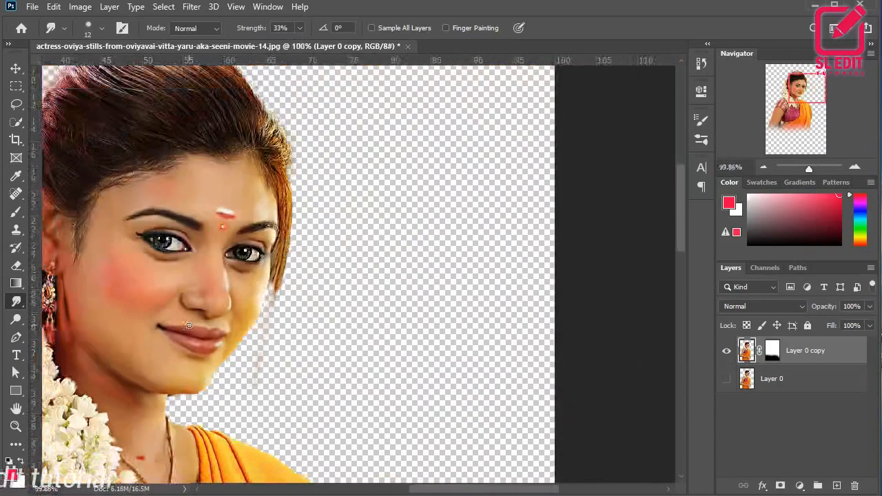
{"action": "scroll", "coordinate": [189, 325], "scroll_direction": "up", "scroll_amount": 4}
{"action": "key", "text": "p"}
{"action": "left_click", "coordinate": [130, 321]}
{"action": "left_click_drag", "start_coordinate": [253, 321], "coordinate": [278, 328]}
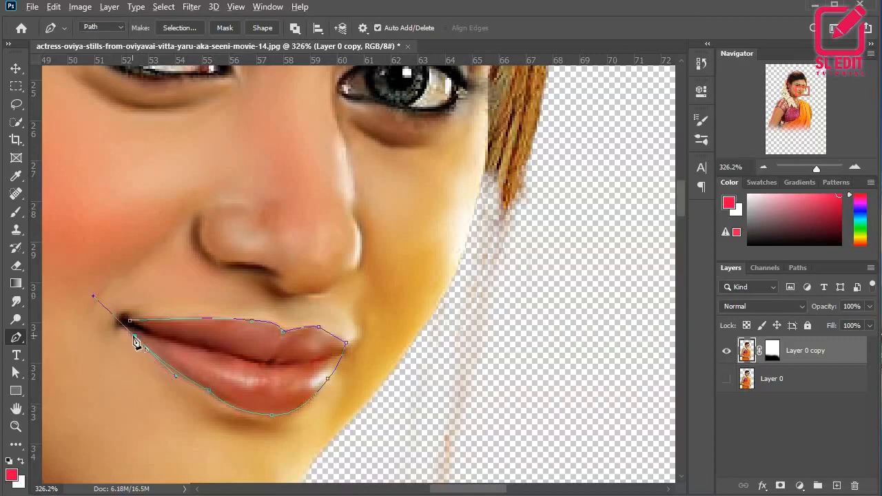
{"action": "key", "text": "ctrl+Return"}
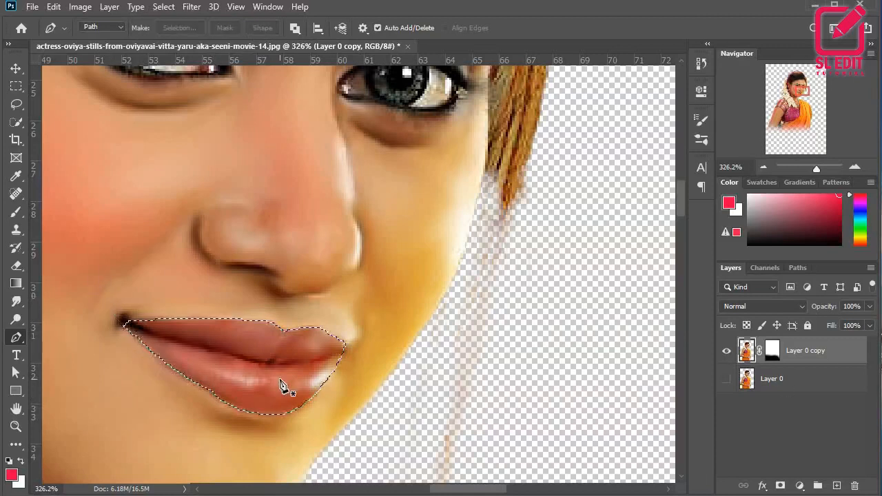
Step: Recolour the selected lips with Hue/Saturation at hue -15, saturation +33 and lightness -2, and clear the selection
{"action": "key", "text": "ctrl+u"}
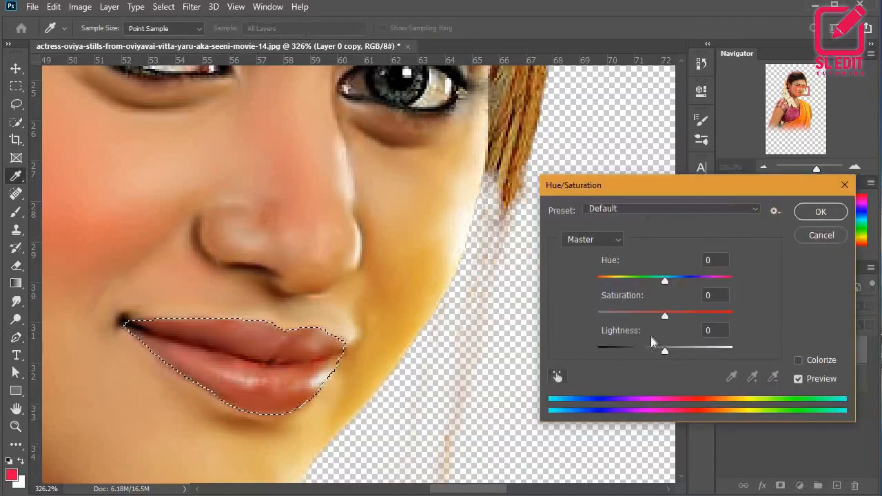
{"action": "left_click_drag", "start_coordinate": [664, 281], "coordinate": [653, 282]}
{"action": "left_click_drag", "start_coordinate": [664, 315], "coordinate": [674, 316]}
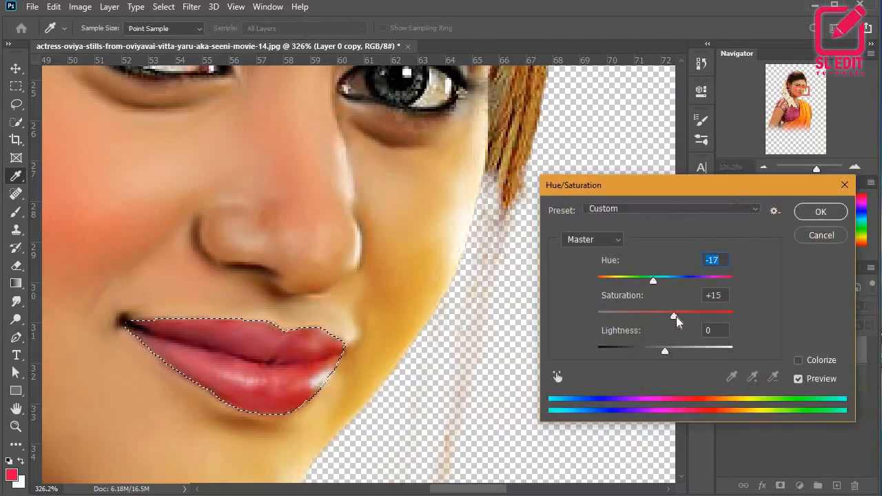
{"action": "left_click_drag", "start_coordinate": [666, 355], "coordinate": [658, 355]}
{"action": "mouse_move", "coordinate": [653, 281]}
{"action": "left_mouse_down"}
{"action": "mouse_move", "coordinate": [609, 284]}
{"action": "mouse_move", "coordinate": [655, 281]}
{"action": "left_mouse_up"}
{"action": "left_click_drag", "start_coordinate": [675, 316], "coordinate": [698, 316]}
{"action": "left_click_drag", "start_coordinate": [657, 350], "coordinate": [670, 351]}
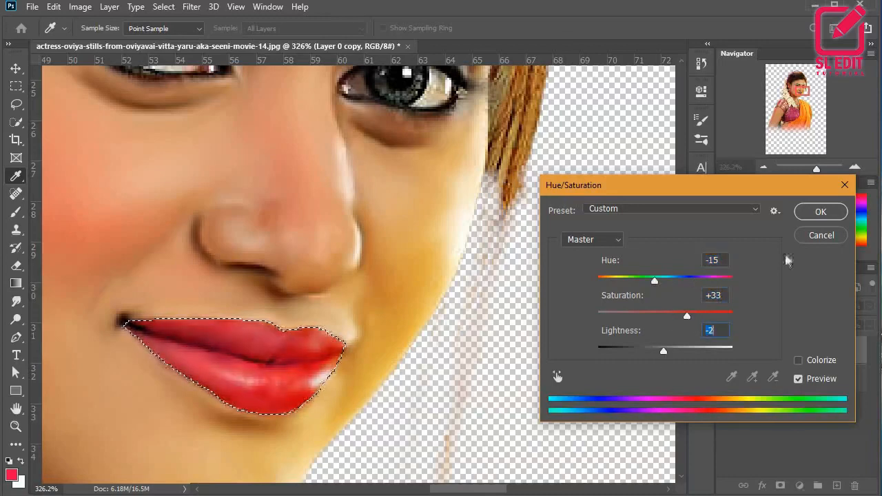
{"action": "left_click", "coordinate": [821, 212]}
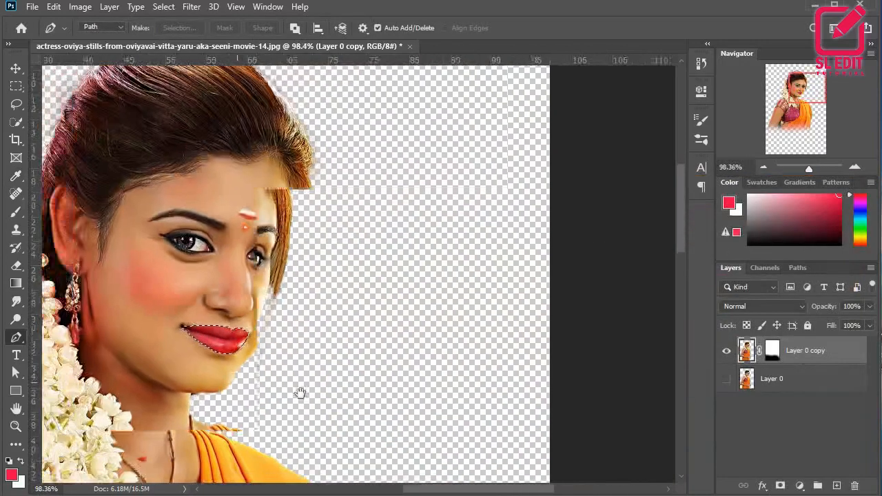
{"action": "scroll", "coordinate": [287, 366], "scroll_direction": "up", "scroll_amount": 6}
{"action": "key", "text": "ctrl+d"}
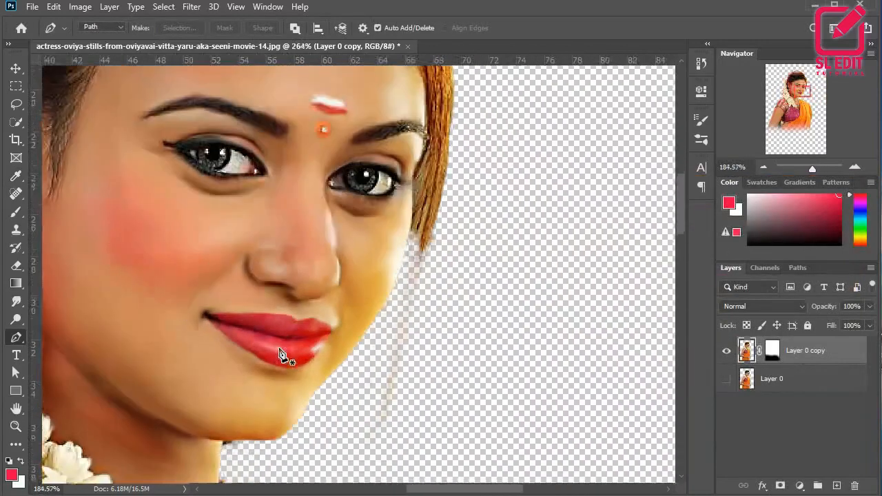
Step: Soften the edges of the red lips with an 11 px Smudge brush at 33% strength
{"action": "scroll", "coordinate": [284, 351], "scroll_direction": "up", "scroll_amount": 4}
{"action": "key", "text": "r"}
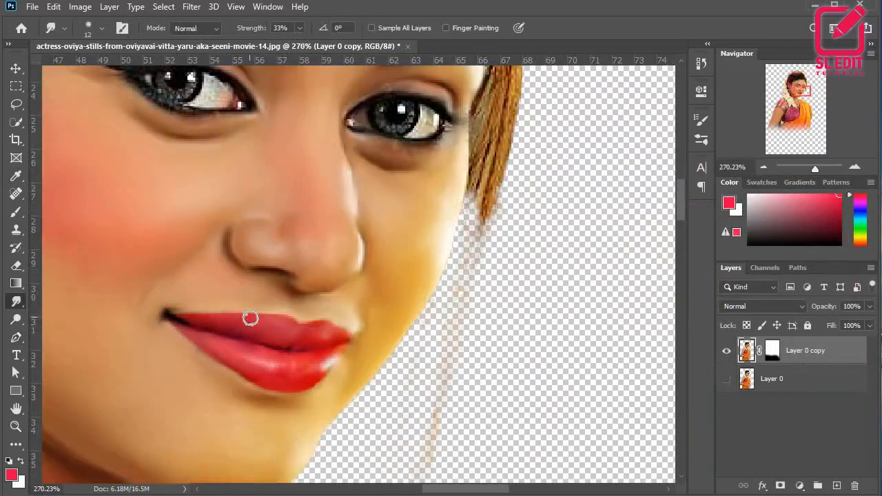
{"action": "scroll", "coordinate": [250, 319], "scroll_direction": "up", "scroll_amount": 2}
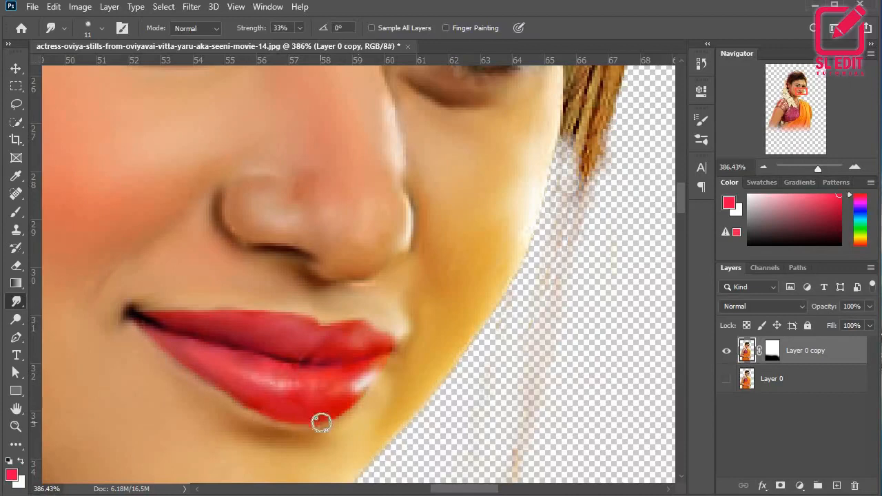
{"action": "scroll", "coordinate": [143, 309], "scroll_direction": "down", "scroll_amount": 6}
{"action": "scroll", "coordinate": [218, 285], "scroll_direction": "up", "scroll_amount": 4}
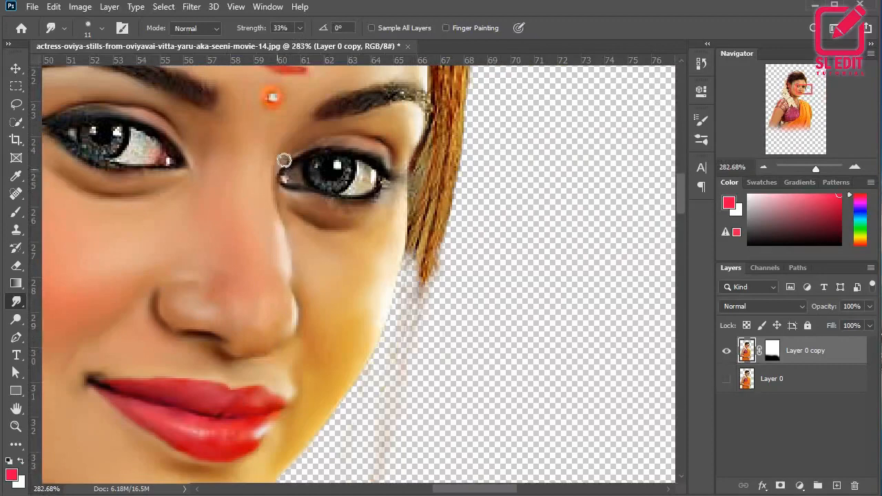
{"action": "scroll", "coordinate": [336, 139], "scroll_direction": "down", "scroll_amount": 6}
{"action": "scroll", "coordinate": [304, 238], "scroll_direction": "up", "scroll_amount": 6}
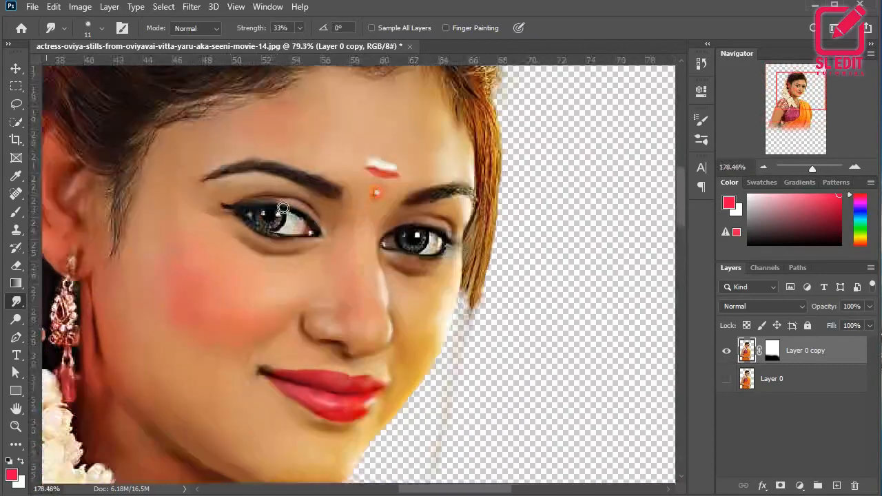
Step: Outline the white area beside the left-hand eye's iris with the Pen tool and convert the path to a selection
{"action": "scroll", "coordinate": [305, 238], "scroll_direction": "up", "scroll_amount": 1}
{"action": "key", "text": "p"}
{"action": "scroll", "coordinate": [276, 250], "scroll_direction": "up", "scroll_amount": 2}
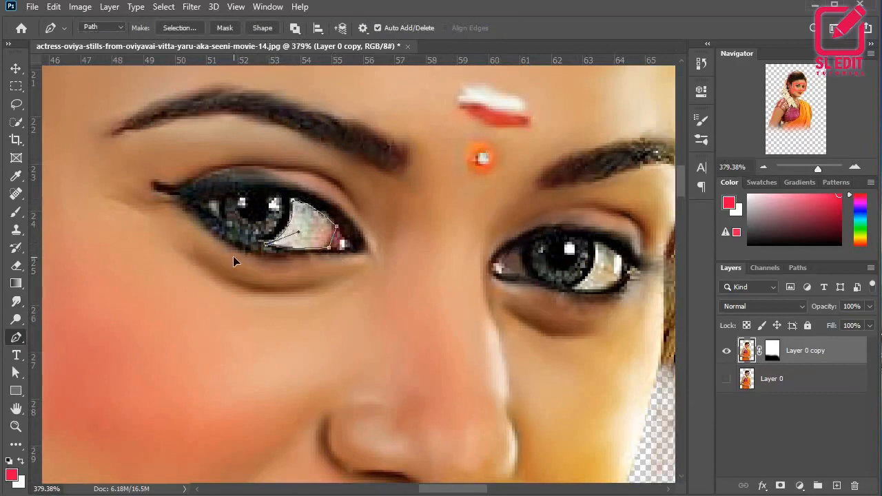
{"action": "key", "text": "ctrl+Return"}
Step: Raise the lightness of the selected eye white with Hue/Saturation and smudge it smooth at 11 px and 33% strength
{"action": "key", "text": "ctrl+u"}
{"action": "left_click_drag", "start_coordinate": [665, 352], "coordinate": [699, 353]}
{"action": "left_click", "coordinate": [821, 211]}
{"action": "left_click", "coordinate": [16, 301]}
{"action": "left_click_drag", "start_coordinate": [287, 226], "coordinate": [314, 221]}
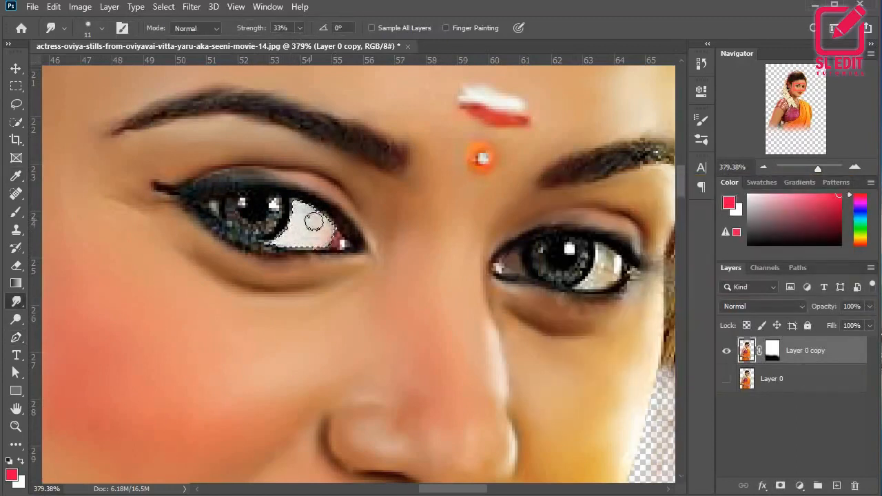
{"action": "scroll", "coordinate": [305, 242], "scroll_direction": "down", "scroll_amount": 3}
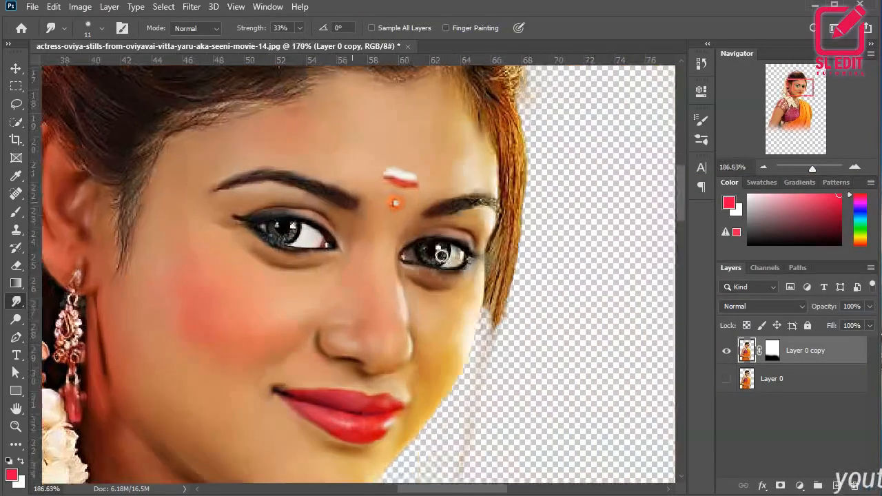
Step: Outline the white area of the right-hand eye with the Pen tool and convert the path to a selection
{"action": "scroll", "coordinate": [425, 282], "scroll_direction": "up", "scroll_amount": 4}
{"action": "left_click", "coordinate": [14, 339]}
{"action": "left_click", "coordinate": [400, 275]}
{"action": "left_click_drag", "start_coordinate": [425, 224], "coordinate": [418, 195]}
{"action": "left_click", "coordinate": [425, 224], "text": "alt"}
{"action": "left_click_drag", "start_coordinate": [448, 271], "coordinate": [390, 270]}
{"action": "left_click", "coordinate": [448, 270], "text": "alt"}
{"action": "key", "text": "ctrl+Return"}
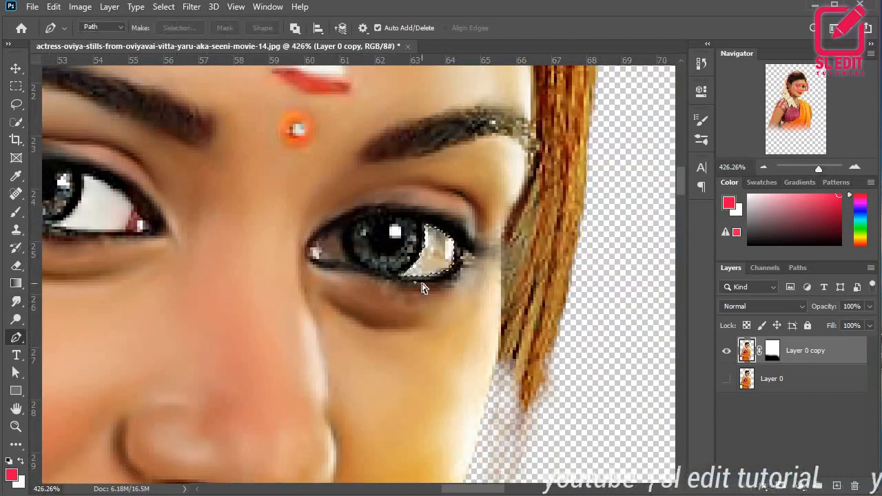
Step: Lighten the right-hand eye's selected white with Hue/Saturation, smudge it smooth at 33% strength and deselect
{"action": "key", "text": "ctrl+u"}
{"action": "left_click_drag", "start_coordinate": [665, 351], "coordinate": [702, 351]}
{"action": "left_click", "coordinate": [819, 211]}
{"action": "key", "text": "shift+r"}
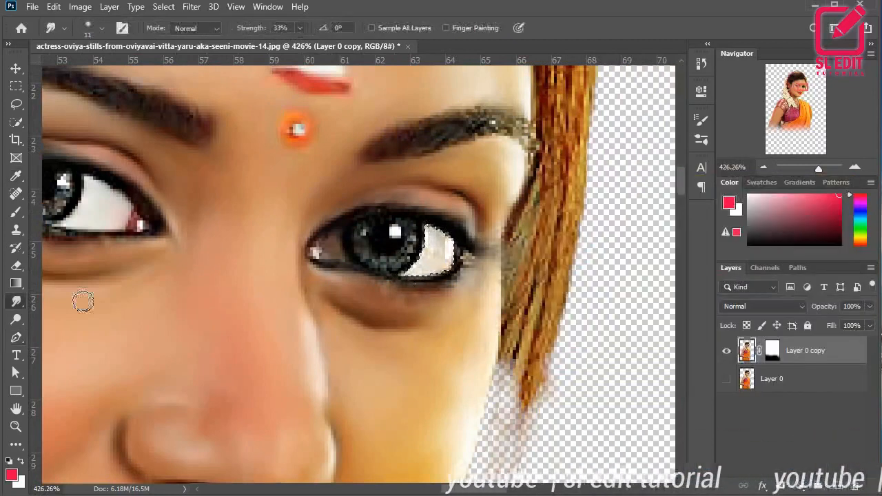
{"action": "key", "text": "ctrl+d"}
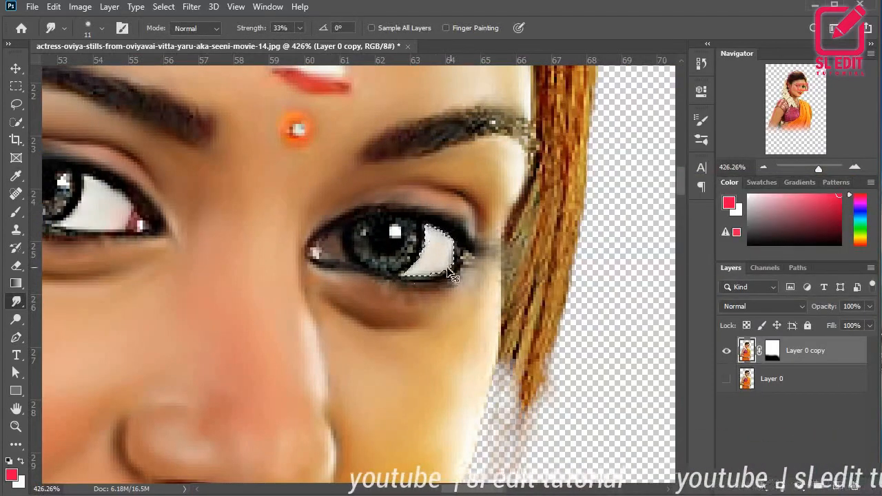
Step: Smudge the left-hand eye's dark liner, corner and iris smooth with an 11 px brush at 33% strength
{"action": "scroll", "coordinate": [400, 273], "scroll_direction": "down", "scroll_amount": 5}
{"action": "scroll", "coordinate": [370, 293], "scroll_direction": "up", "scroll_amount": 5}
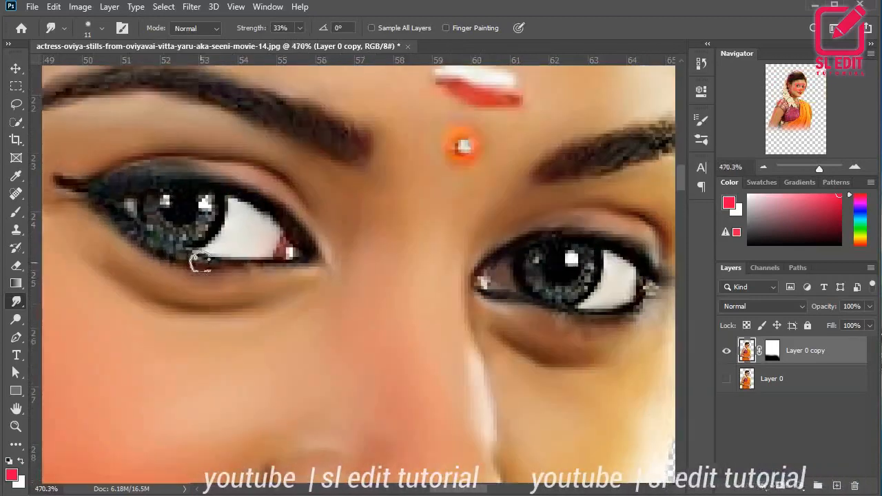
{"action": "mouse_move", "coordinate": [201, 262]}
{"action": "left_mouse_down"}
{"action": "mouse_move", "coordinate": [292, 255]}
{"action": "mouse_move", "coordinate": [264, 250]}
{"action": "mouse_move", "coordinate": [162, 173]}
{"action": "mouse_move", "coordinate": [89, 181]}
{"action": "mouse_move", "coordinate": [99, 192]}
{"action": "left_mouse_up"}
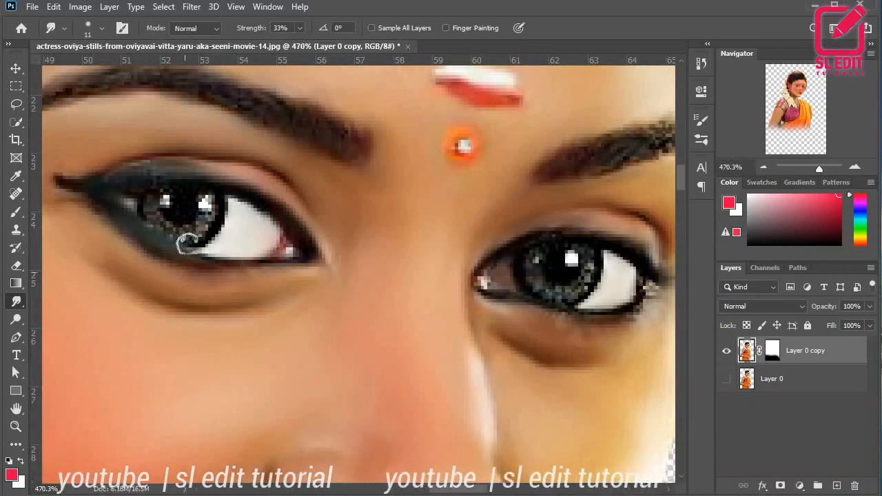
{"action": "mouse_move", "coordinate": [181, 203]}
{"action": "left_mouse_down"}
{"action": "mouse_move", "coordinate": [178, 229]}
{"action": "mouse_move", "coordinate": [208, 210]}
{"action": "mouse_move", "coordinate": [169, 229]}
{"action": "mouse_move", "coordinate": [164, 195]}
{"action": "mouse_move", "coordinate": [207, 201]}
{"action": "mouse_move", "coordinate": [171, 235]}
{"action": "mouse_move", "coordinate": [209, 204]}
{"action": "mouse_move", "coordinate": [147, 202]}
{"action": "mouse_move", "coordinate": [137, 171]}
{"action": "mouse_move", "coordinate": [237, 203]}
{"action": "left_mouse_up"}
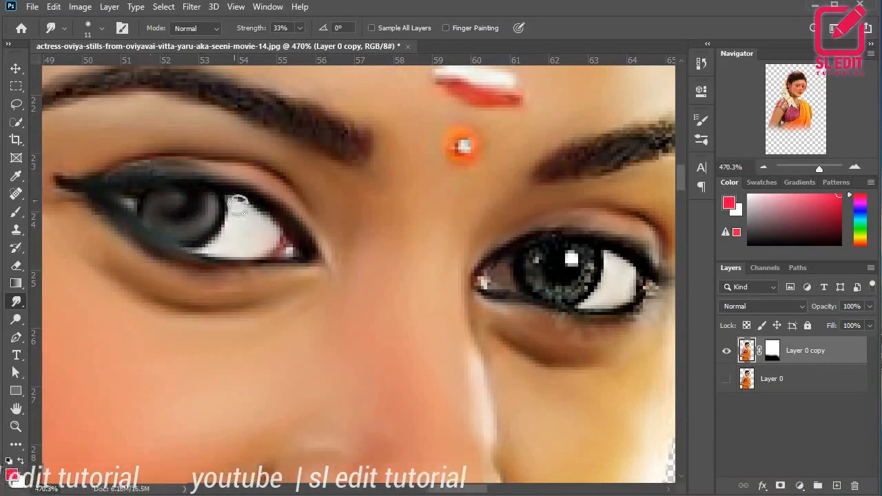
{"action": "scroll", "coordinate": [252, 206], "scroll_direction": "down", "scroll_amount": 10}
Step: Add a new layer clipped to Layer 0 copy and set the foreground colour to black (000000) for the Brush tool
{"action": "scroll", "coordinate": [252, 206], "scroll_direction": "up", "scroll_amount": 8}
{"action": "left_click", "coordinate": [838, 486]}
{"action": "right_click", "coordinate": [784, 351]}
{"action": "left_click", "coordinate": [653, 272]}
{"action": "key", "text": "b"}
{"action": "left_click", "coordinate": [11, 476]}
{"action": "left_click_drag", "start_coordinate": [534, 243], "coordinate": [515, 274]}
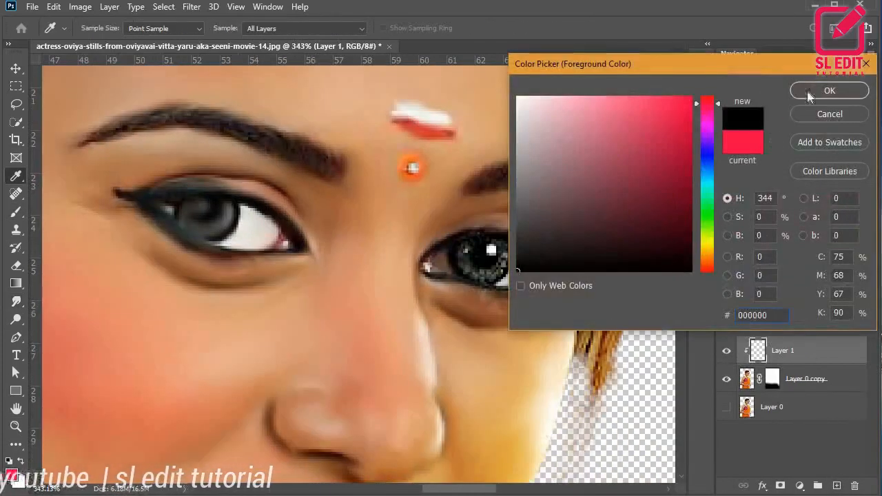
{"action": "left_click", "coordinate": [809, 95]}
{"action": "scroll", "coordinate": [212, 229], "scroll_direction": "up", "scroll_amount": 1}
{"action": "left_click_drag", "start_coordinate": [218, 273], "coordinate": [85, 310]}
{"action": "right_click", "coordinate": [151, 295]}
{"action": "scroll", "coordinate": [164, 293], "scroll_direction": "down", "scroll_amount": 2}
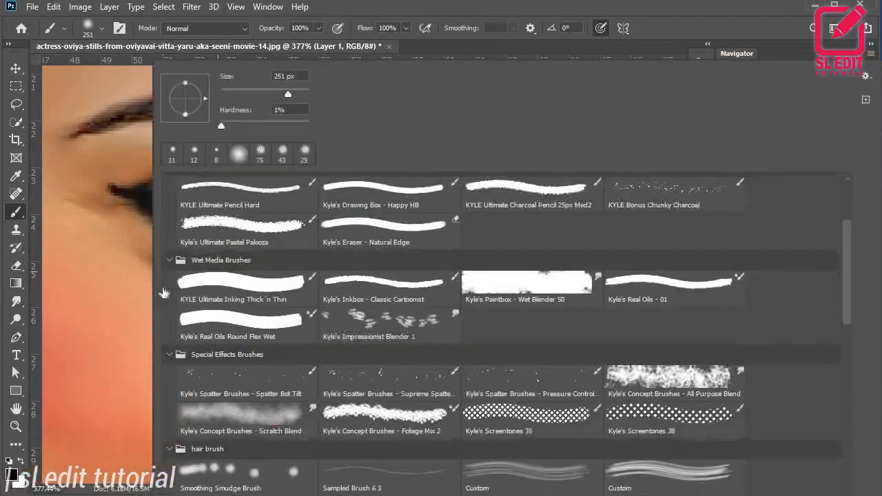
{"action": "left_click", "coordinate": [99, 296]}
{"action": "scroll", "coordinate": [241, 293], "scroll_direction": "down", "scroll_amount": 2}
{"action": "key", "text": "ctrl+z"}
Step: Paint the left-hand eye's iris solid black on Layer 1 with a soft 13 px brush at 100% opacity
{"action": "scroll", "coordinate": [240, 290], "scroll_direction": "down", "scroll_amount": 10}
{"action": "left_click_drag", "start_coordinate": [287, 289], "coordinate": [188, 308]}
{"action": "scroll", "coordinate": [242, 267], "scroll_direction": "up", "scroll_amount": 12}
{"action": "scroll", "coordinate": [234, 266], "scroll_direction": "up", "scroll_amount": 4}
{"action": "mouse_move", "coordinate": [234, 265]}
{"action": "left_mouse_down"}
{"action": "mouse_move", "coordinate": [198, 267]}
{"action": "mouse_move", "coordinate": [190, 257]}
{"action": "mouse_move", "coordinate": [195, 280]}
{"action": "mouse_move", "coordinate": [247, 265]}
{"action": "left_mouse_up"}
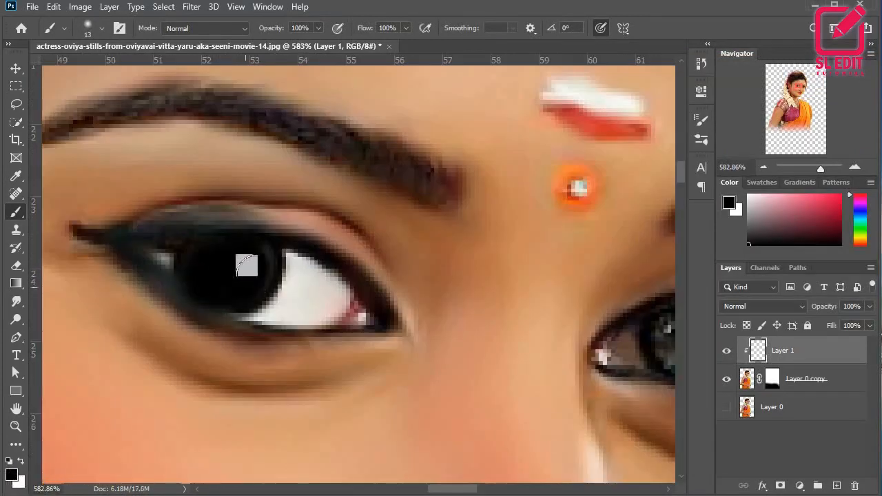
{"action": "scroll", "coordinate": [207, 241], "scroll_direction": "down", "scroll_amount": 5}
Step: Add another layer above Layer 1 and set the Brush tool's foreground colour to a bright blue
{"action": "left_click", "coordinate": [835, 486]}
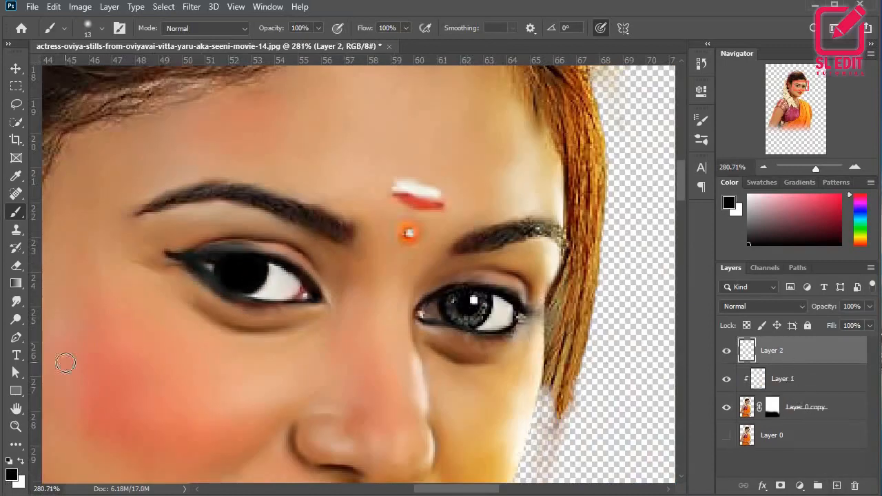
{"action": "left_click", "coordinate": [11, 474]}
{"action": "left_click", "coordinate": [712, 178]}
{"action": "left_click", "coordinate": [679, 106]}
{"action": "left_click", "coordinate": [829, 91]}
{"action": "key", "text": "b"}
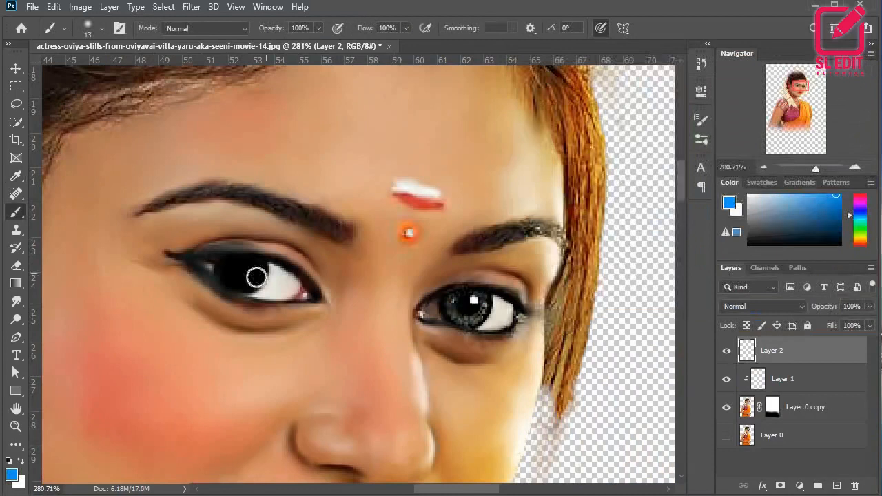
Step: Paint a blue ring around the left-hand pupil on Layer 2 with a 5 px brush and blend it with an 8 px Smudge brush
{"action": "right_click", "coordinate": [256, 276]}
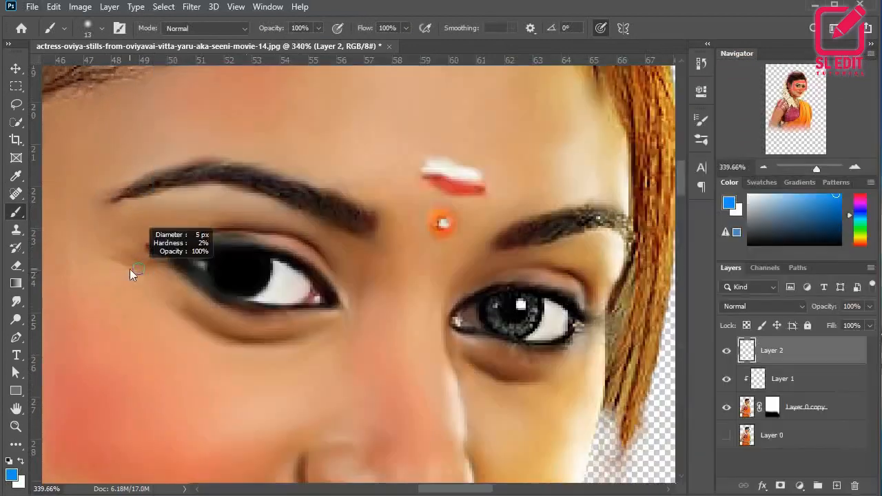
{"action": "scroll", "coordinate": [230, 283], "scroll_direction": "up", "scroll_amount": 2}
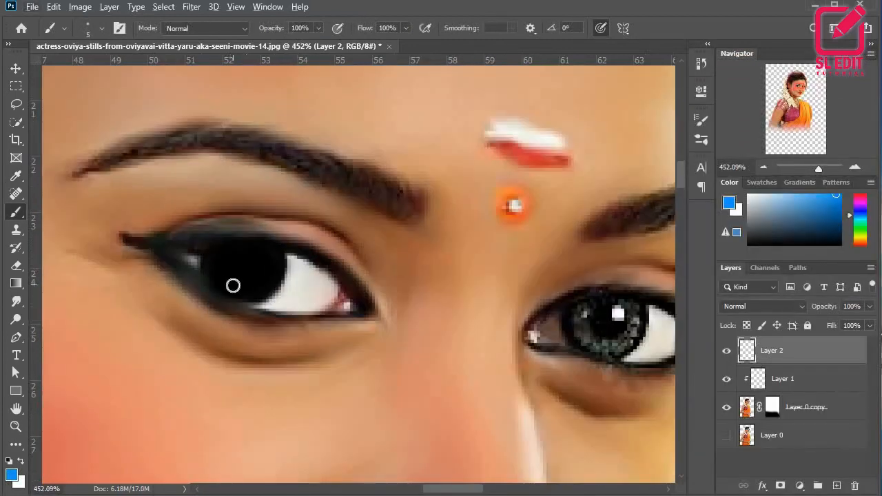
{"action": "left_click", "coordinate": [16, 307]}
{"action": "left_click", "coordinate": [99, 31]}
{"action": "scroll", "coordinate": [98, 209], "scroll_direction": "up", "scroll_amount": 4}
{"action": "left_click", "coordinate": [97, 193]}
{"action": "left_click", "coordinate": [101, 31]}
{"action": "mouse_move", "coordinate": [229, 286]}
{"action": "left_mouse_down"}
{"action": "mouse_move", "coordinate": [220, 289]}
{"action": "mouse_move", "coordinate": [239, 287]}
{"action": "left_mouse_up"}
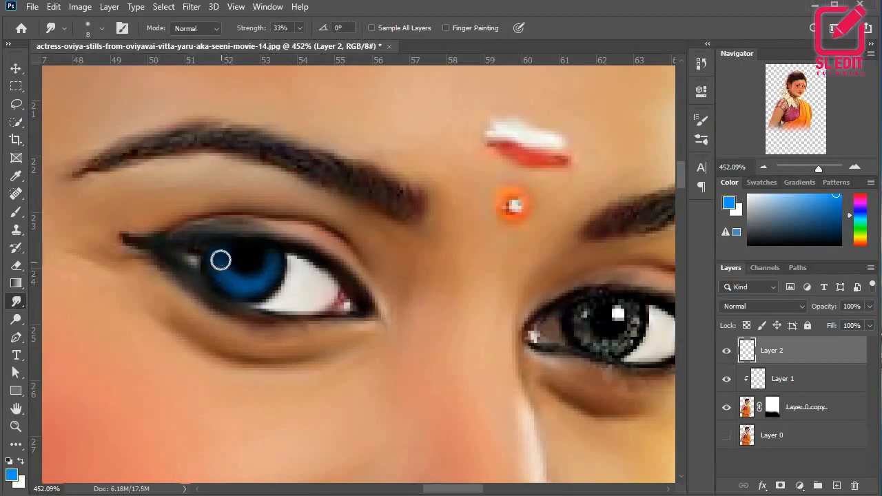
{"action": "scroll", "coordinate": [260, 259], "scroll_direction": "down", "scroll_amount": 8}
{"action": "scroll", "coordinate": [252, 287], "scroll_direction": "up", "scroll_amount": 8}
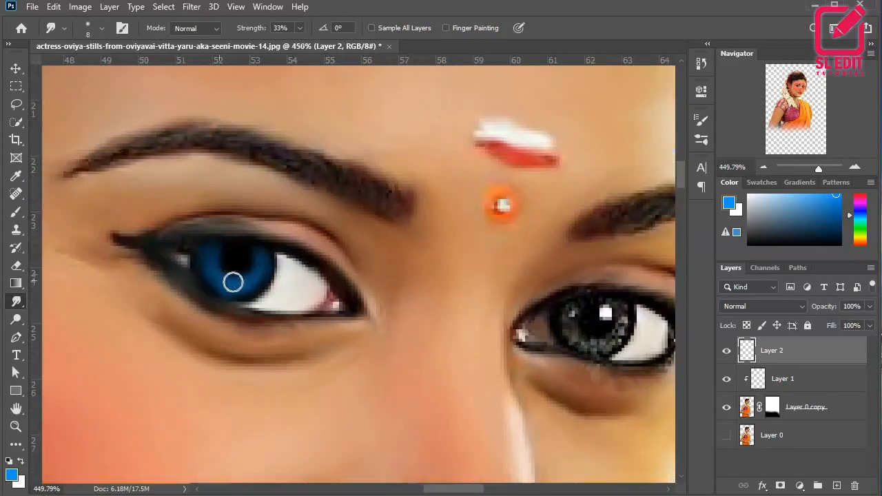
{"action": "scroll", "coordinate": [244, 246], "scroll_direction": "down", "scroll_amount": 8}
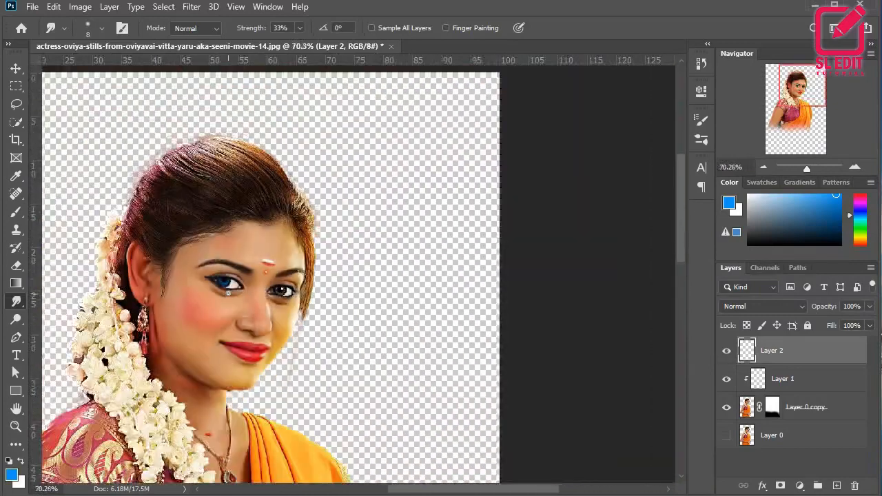
Step: Select Layer 1 and set the foreground colour to black for work on the right-hand eye
{"action": "scroll", "coordinate": [206, 262], "scroll_direction": "up", "scroll_amount": 5}
{"action": "left_click", "coordinate": [789, 386]}
{"action": "scroll", "coordinate": [510, 341], "scroll_direction": "up", "scroll_amount": 3}
{"action": "scroll", "coordinate": [199, 357], "scroll_direction": "down", "scroll_amount": 2}
{"action": "left_click_drag", "start_coordinate": [189, 370], "coordinate": [353, 361]}
{"action": "left_click", "coordinate": [12, 474]}
{"action": "left_click", "coordinate": [519, 271]}
{"action": "left_click", "coordinate": [848, 96]}
{"action": "scroll", "coordinate": [331, 275], "scroll_direction": "up", "scroll_amount": 2}
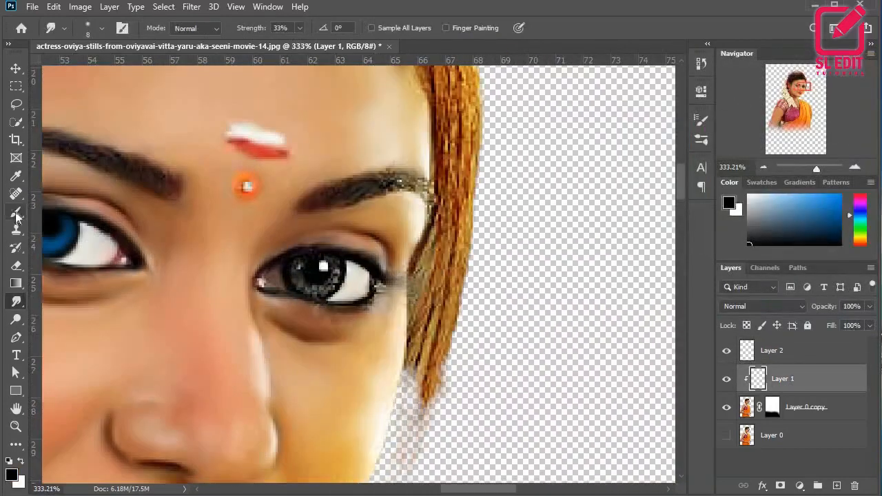
Step: Smooth the dark outline around the right-hand eye on Layer 0 copy with an 8 px Smudge brush at 22% strength
{"action": "scroll", "coordinate": [269, 293], "scroll_direction": "up", "scroll_amount": 1}
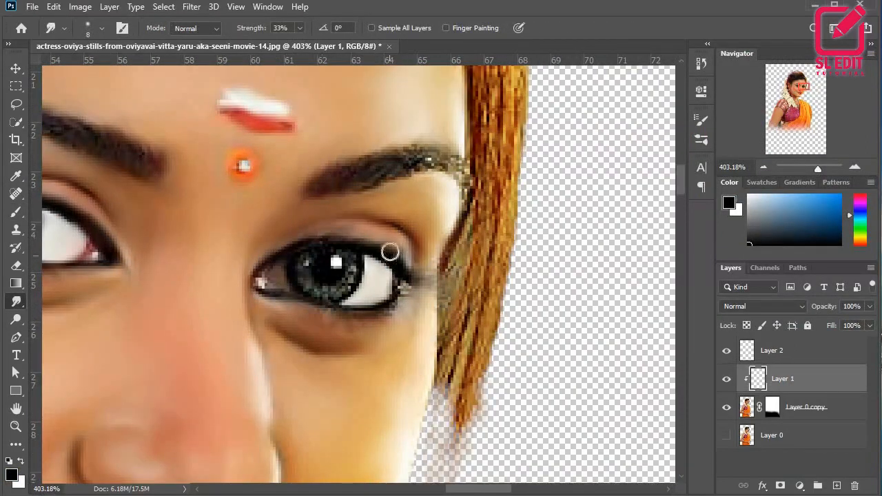
{"action": "left_click", "coordinate": [747, 407]}
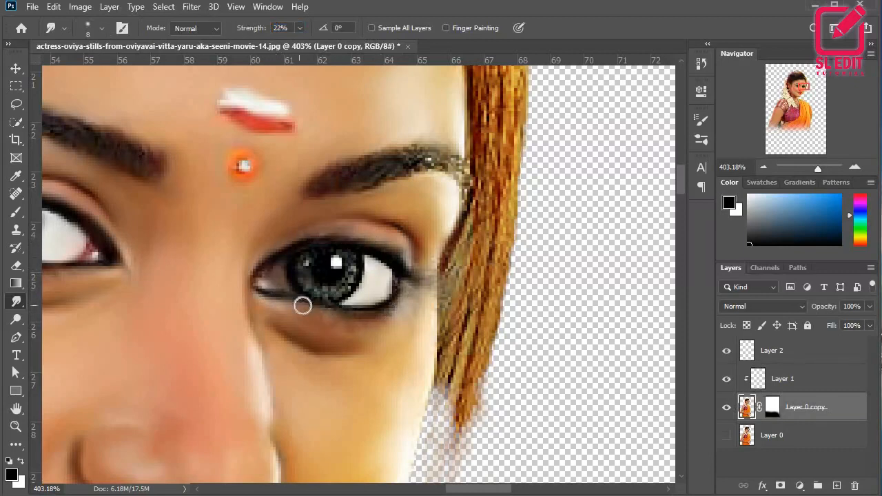
{"action": "scroll", "coordinate": [273, 290], "scroll_direction": "down", "scroll_amount": 2}
Step: Paint the right-hand eye's iris solid black on Layer 1 with a 9 px brush at 100% opacity
{"action": "left_click", "coordinate": [15, 212]}
{"action": "left_click", "coordinate": [11, 476]}
{"action": "left_click", "coordinate": [829, 90]}
{"action": "left_click", "coordinate": [782, 378]}
{"action": "scroll", "coordinate": [315, 271], "scroll_direction": "up", "scroll_amount": 2}
{"action": "mouse_move", "coordinate": [315, 272]}
{"action": "left_mouse_down"}
{"action": "mouse_move", "coordinate": [294, 292]}
{"action": "mouse_move", "coordinate": [288, 275]}
{"action": "mouse_move", "coordinate": [329, 276]}
{"action": "left_mouse_up"}
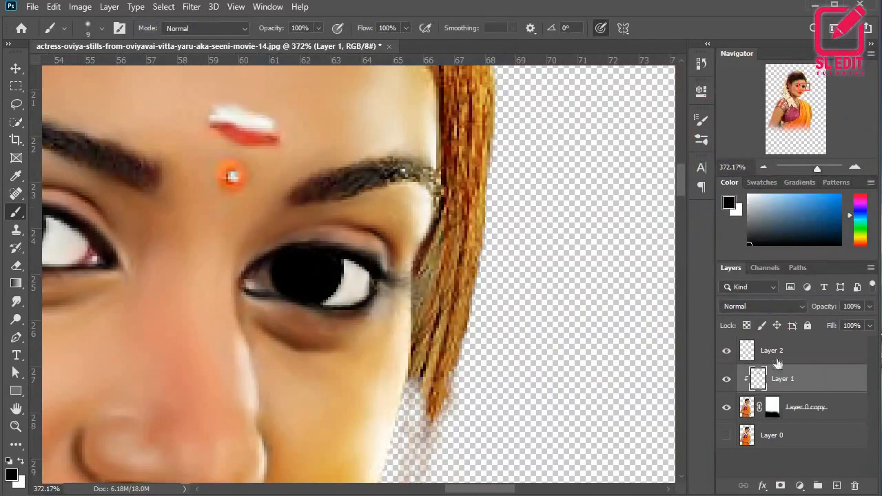
Step: On Layer 2, sample the dark blue of the left-hand iris and blend a first touch of it into the right-hand iris
{"action": "left_click", "coordinate": [777, 357]}
{"action": "scroll", "coordinate": [620, 255], "scroll_direction": "down", "scroll_amount": 2}
{"action": "key", "text": "i"}
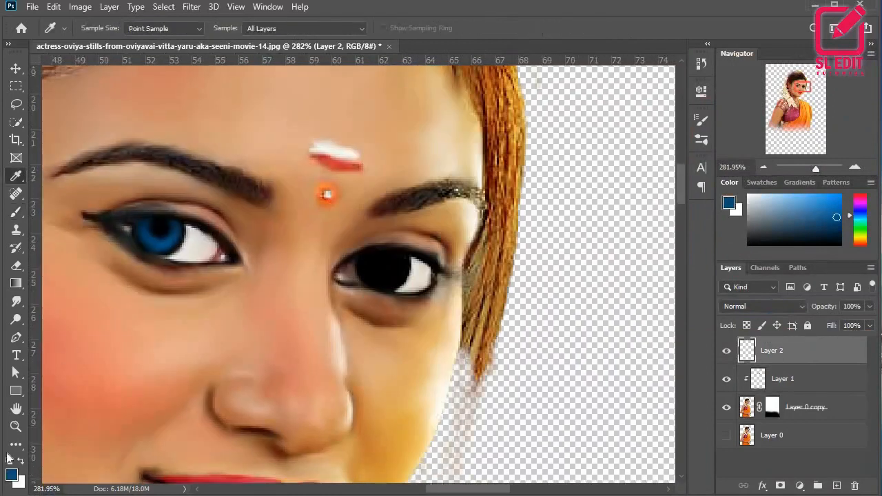
{"action": "scroll", "coordinate": [110, 258], "scroll_direction": "up", "scroll_amount": 1}
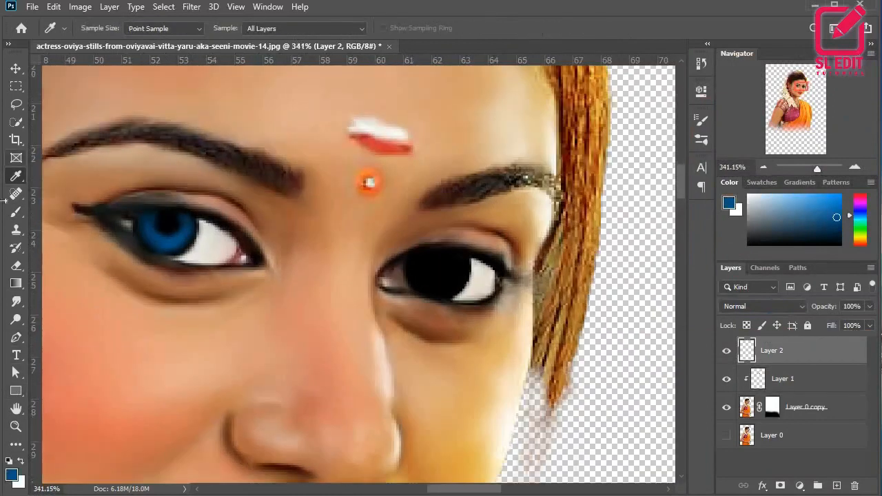
{"action": "left_click", "coordinate": [15, 306]}
{"action": "scroll", "coordinate": [439, 287], "scroll_direction": "up", "scroll_amount": 1}
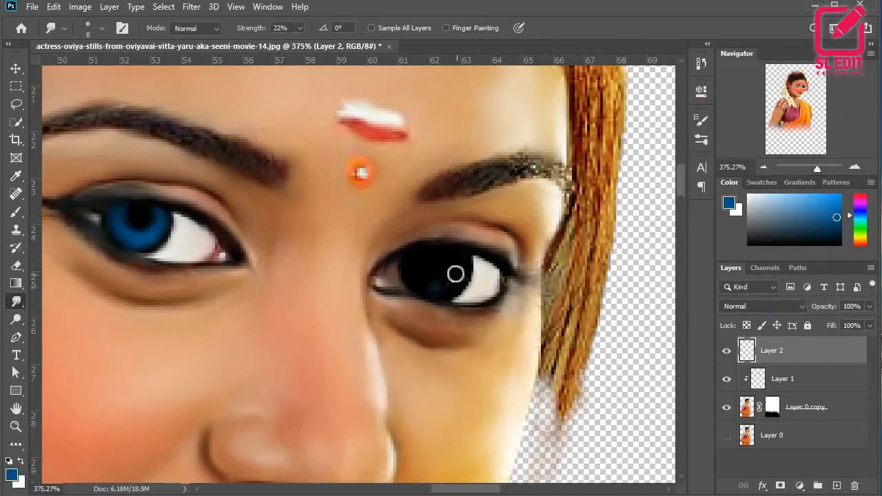
Step: Set the foreground to a brighter blue and build a blue ring around the right-hand pupil, blending it with Smudge at 33% strength
{"action": "left_click", "coordinate": [14, 472]}
{"action": "left_click", "coordinate": [678, 111]}
{"action": "key", "text": "Return"}
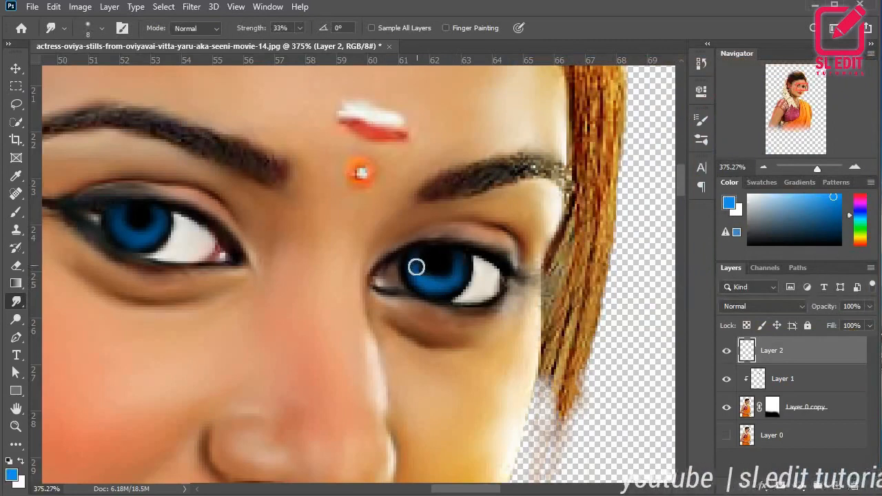
{"action": "scroll", "coordinate": [427, 283], "scroll_direction": "down", "scroll_amount": 5}
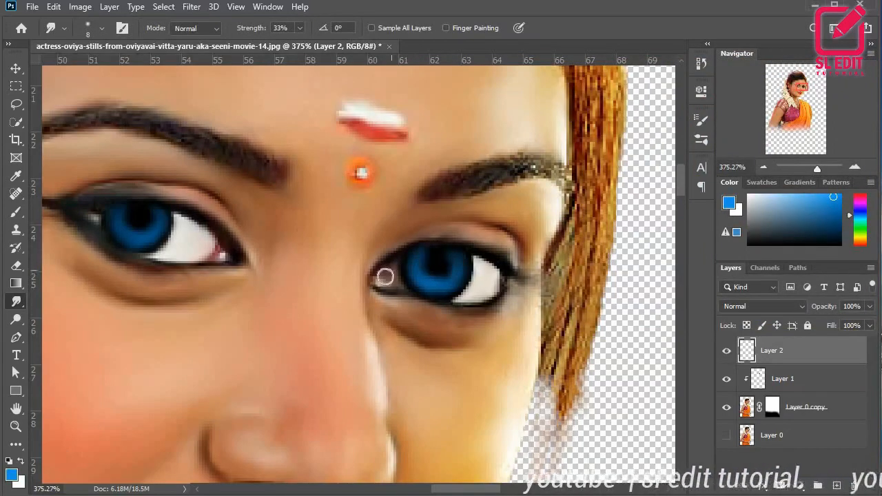
{"action": "scroll", "coordinate": [394, 286], "scroll_direction": "up", "scroll_amount": 6}
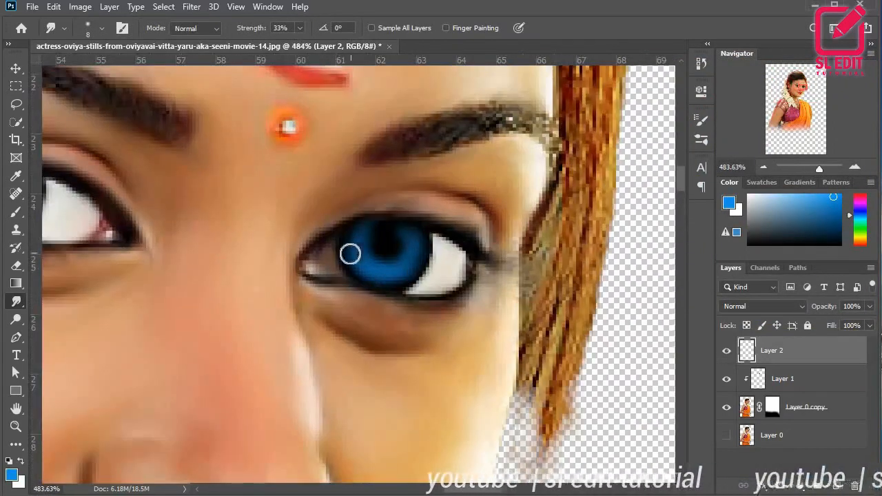
Step: Shift Layer 2's hue to green with Hue/Saturation and set the layer's opacity to 77%
{"action": "scroll", "coordinate": [414, 269], "scroll_direction": "down", "scroll_amount": 6}
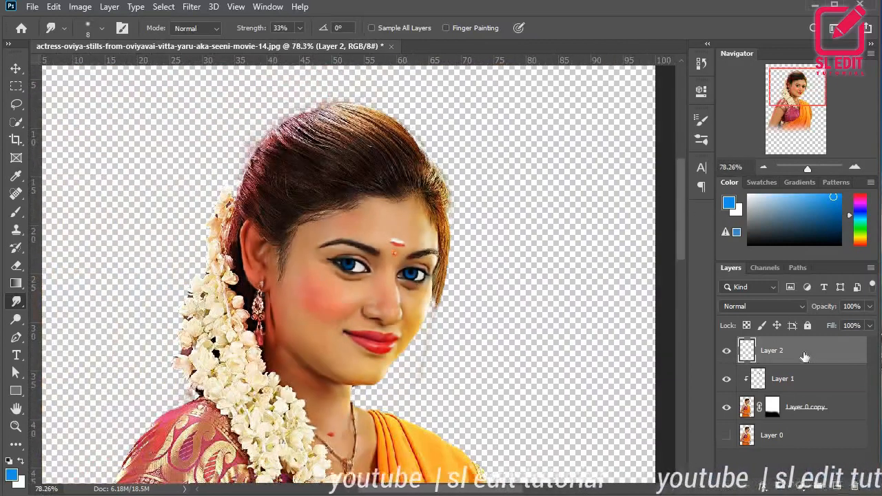
{"action": "key", "text": "ctrl+u"}
{"action": "left_click_drag", "start_coordinate": [666, 281], "coordinate": [622, 288]}
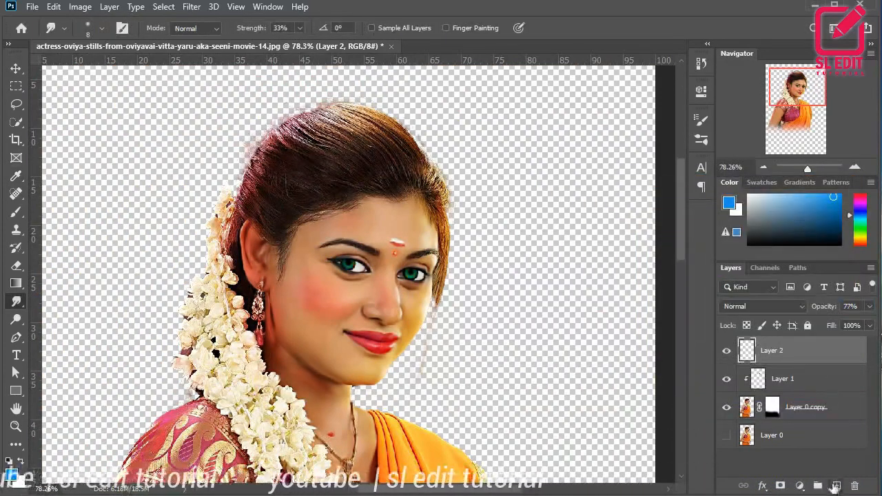
Step: Add a new layer above Layer 2 and set the foreground colour to white
{"action": "left_click", "coordinate": [835, 486]}
{"action": "scroll", "coordinate": [356, 273], "scroll_direction": "up", "scroll_amount": 5}
{"action": "left_click", "coordinate": [11, 474]}
{"action": "left_click_drag", "start_coordinate": [560, 152], "coordinate": [519, 88]}
{"action": "key", "text": "Return"}
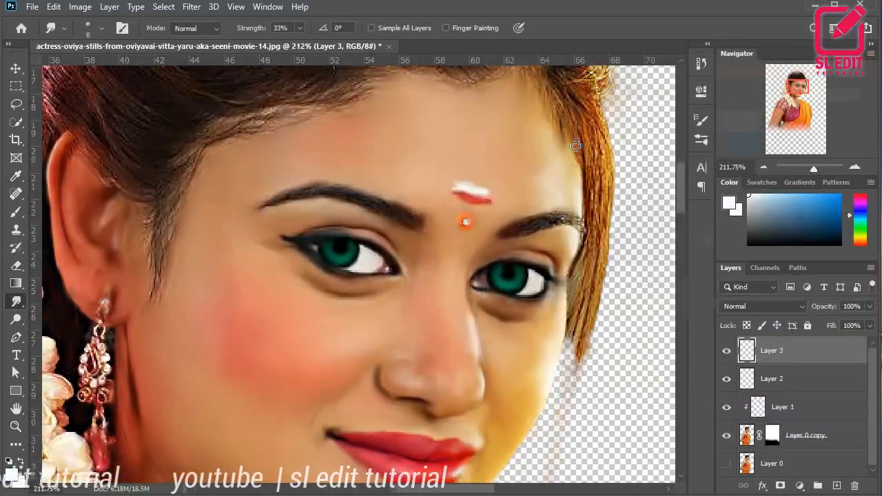
Step: Paint small white catchlights in both irises on Layer 3 and soften them with a small Smudge brush at 33% strength
{"action": "scroll", "coordinate": [367, 250], "scroll_direction": "up", "scroll_amount": 3}
{"action": "left_click", "coordinate": [311, 247]}
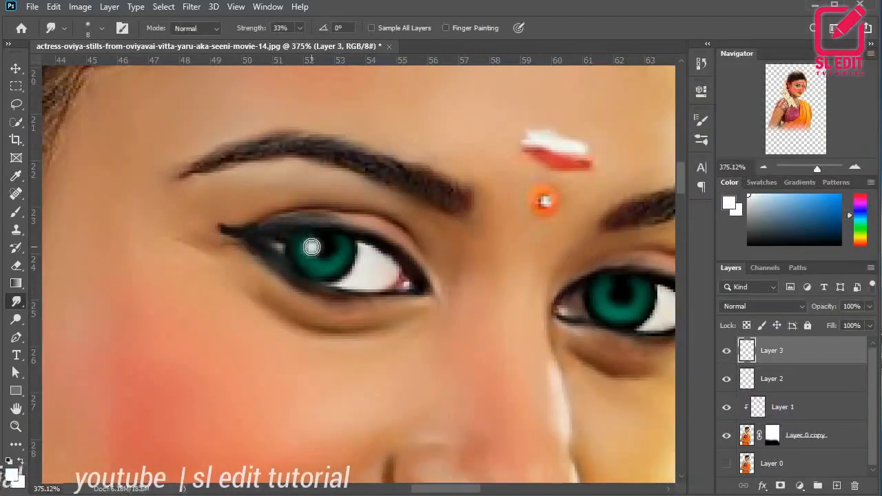
{"action": "scroll", "coordinate": [374, 262], "scroll_direction": "down", "scroll_amount": 3}
{"action": "scroll", "coordinate": [503, 278], "scroll_direction": "up", "scroll_amount": 2}
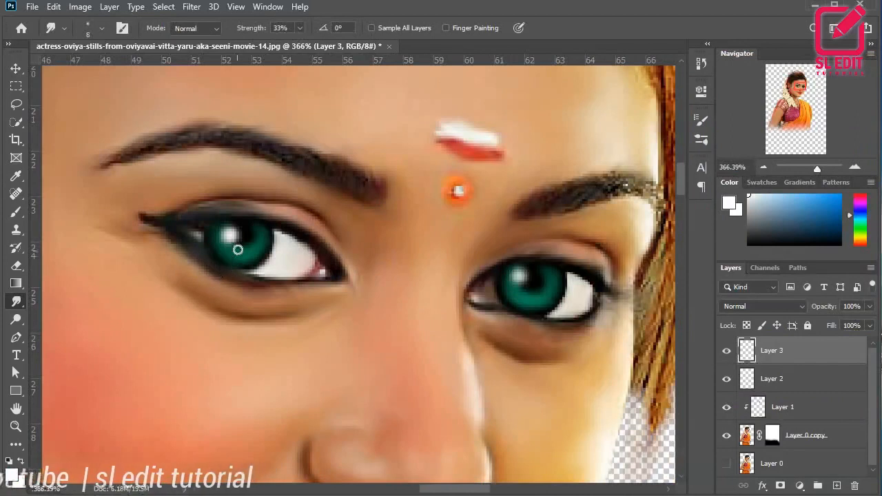
{"action": "scroll", "coordinate": [492, 315], "scroll_direction": "down", "scroll_amount": 1}
{"action": "scroll", "coordinate": [492, 315], "scroll_direction": "down", "scroll_amount": 5}
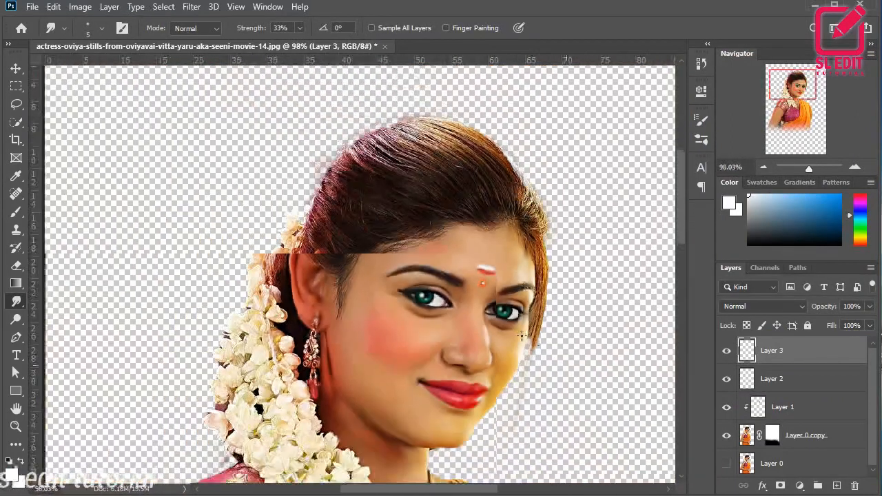
Step: Load the Smoothing Smudge Brush preset at 9 px for the Smudge tool and set its strength to 52%
{"action": "scroll", "coordinate": [374, 249], "scroll_direction": "up", "scroll_amount": 4}
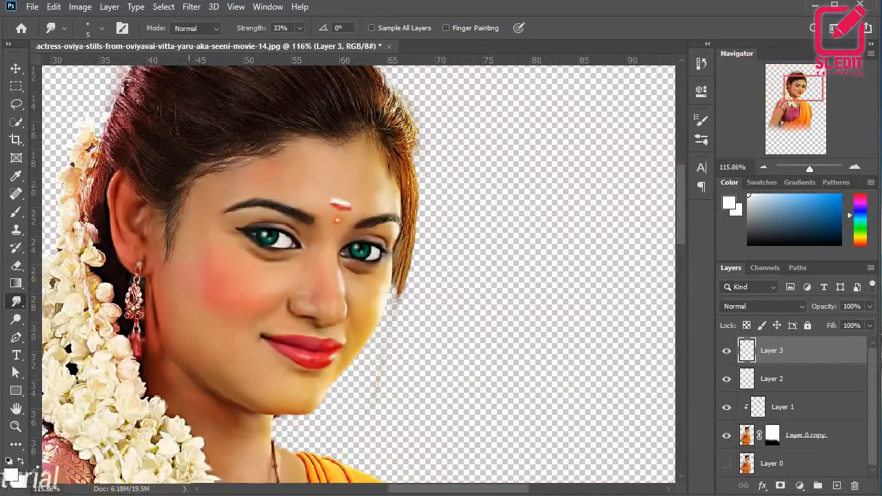
{"action": "left_click", "coordinate": [94, 31]}
{"action": "scroll", "coordinate": [181, 355], "scroll_direction": "down", "scroll_amount": 3}
{"action": "scroll", "coordinate": [181, 355], "scroll_direction": "down", "scroll_amount": 5}
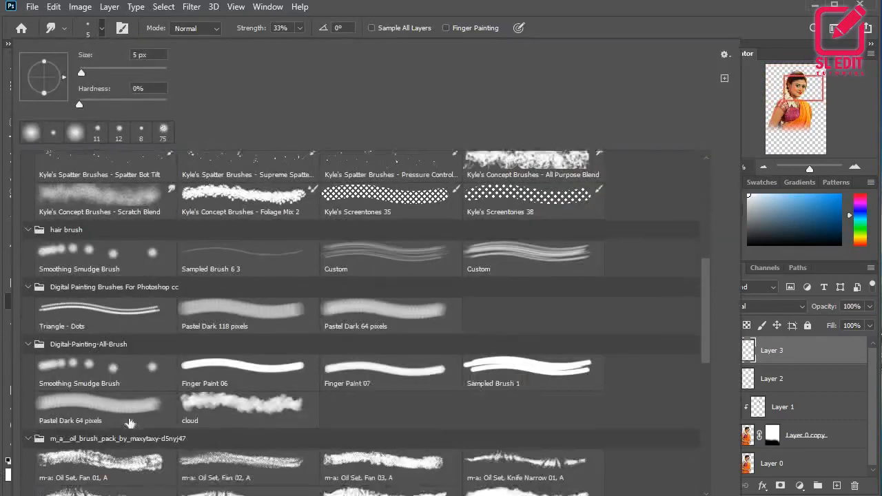
{"action": "left_click", "coordinate": [131, 373]}
{"action": "left_click", "coordinate": [93, 23]}
{"action": "scroll", "coordinate": [358, 224], "scroll_direction": "up", "scroll_amount": 3}
{"action": "left_click_drag", "start_coordinate": [356, 241], "coordinate": [332, 242]}
{"action": "left_click", "coordinate": [261, 30]}
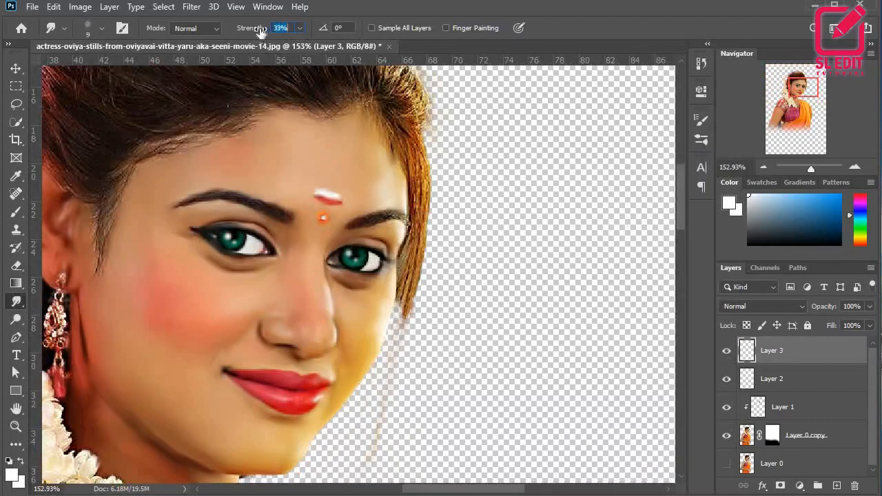
Step: Smudge both eyebrows on Layer 0 copy along their hair direction into smooth, clean shapes
{"action": "left_click", "coordinate": [786, 435]}
{"action": "scroll", "coordinate": [306, 221], "scroll_direction": "up", "scroll_amount": 3}
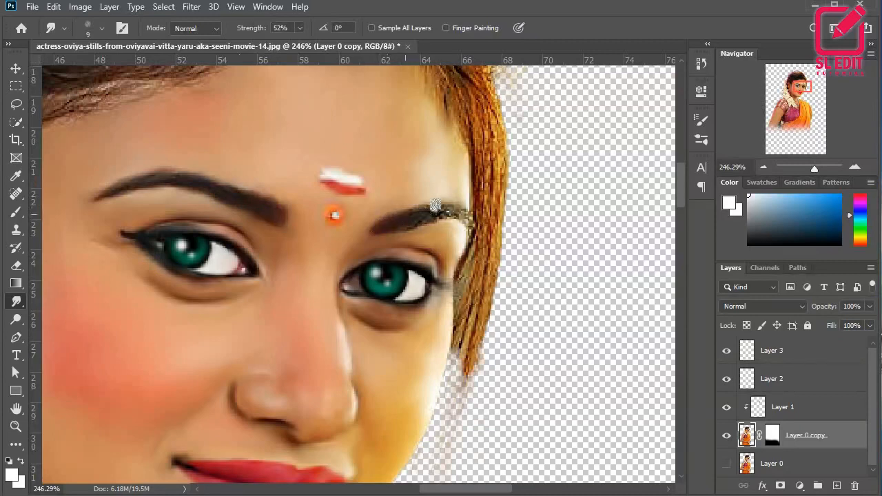
{"action": "scroll", "coordinate": [425, 209], "scroll_direction": "down", "scroll_amount": 4}
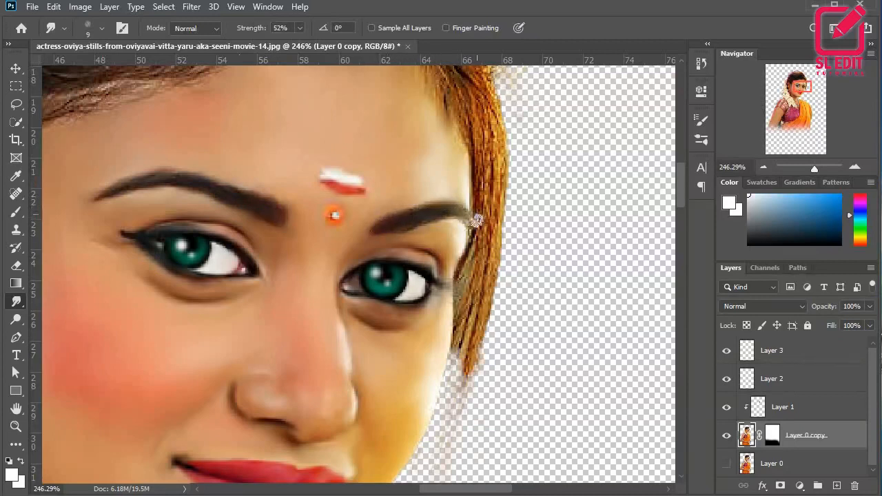
{"action": "scroll", "coordinate": [273, 239], "scroll_direction": "up", "scroll_amount": 4}
{"action": "scroll", "coordinate": [187, 204], "scroll_direction": "down", "scroll_amount": 4}
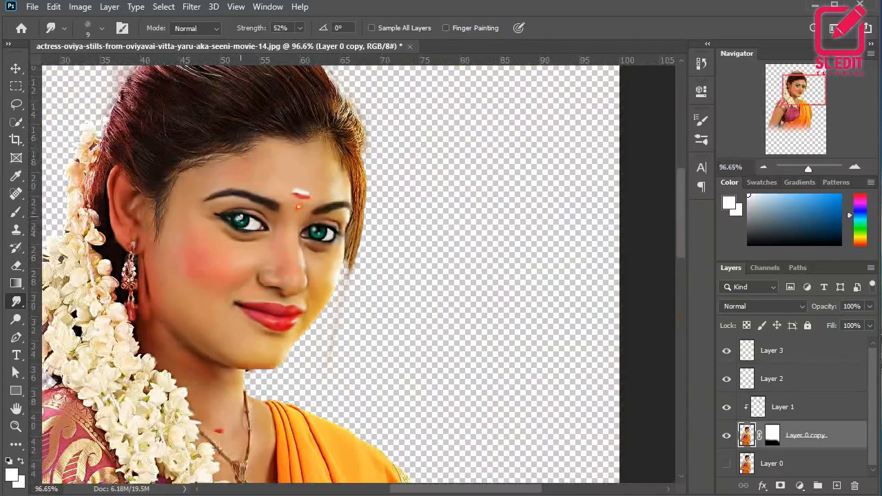
Step: Switch Smudge to an 8 px three-dot tip at 66% strength and pull short lashes out of the left-hand eye's outer corner
{"action": "scroll", "coordinate": [107, 66], "scroll_direction": "up", "scroll_amount": 2}
{"action": "left_click", "coordinate": [101, 28]}
{"action": "double_click", "coordinate": [162, 260]}
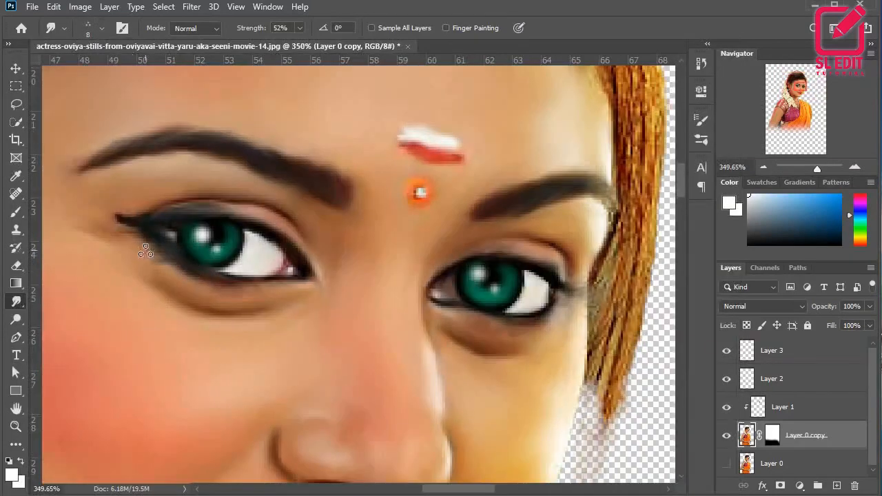
{"action": "scroll", "coordinate": [145, 251], "scroll_direction": "down", "scroll_amount": 4}
{"action": "scroll", "coordinate": [159, 231], "scroll_direction": "up", "scroll_amount": 3}
{"action": "scroll", "coordinate": [148, 264], "scroll_direction": "up", "scroll_amount": 1}
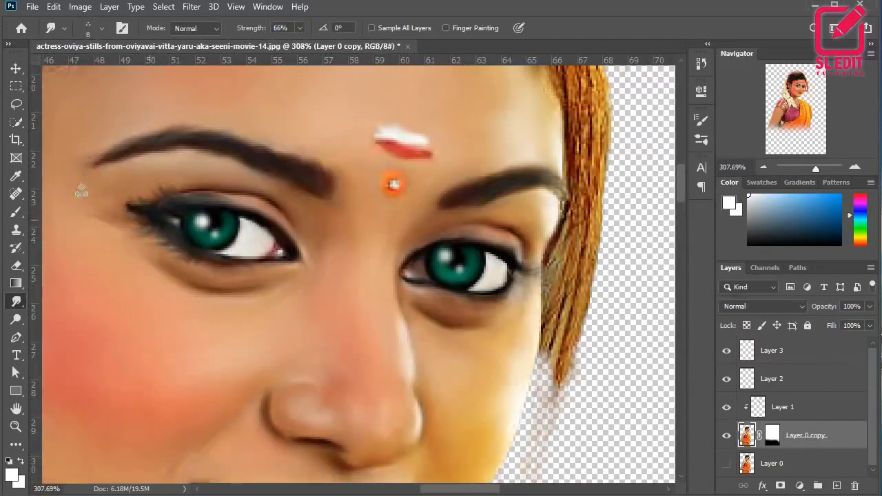
{"action": "scroll", "coordinate": [152, 216], "scroll_direction": "down", "scroll_amount": 3}
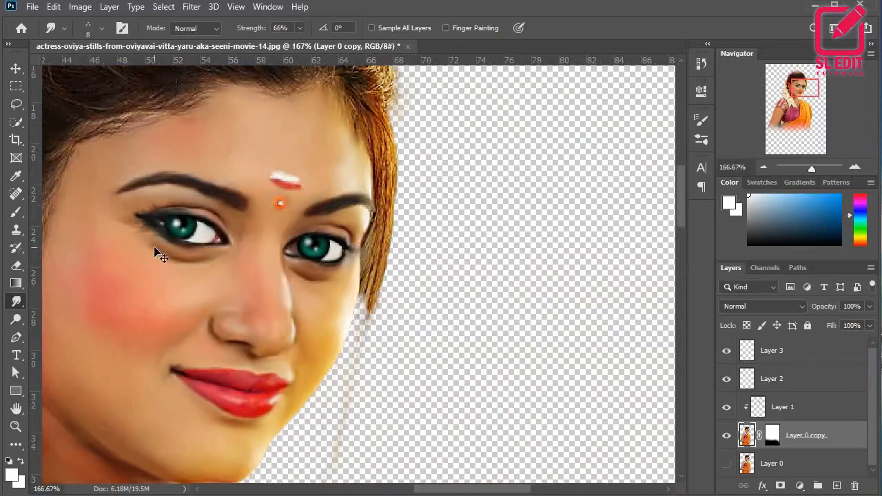
Step: Set the foreground colour to black (000000) and smudge more lashes around the left-hand eye's outer corner
{"action": "left_click", "coordinate": [12, 477]}
{"action": "left_click", "coordinate": [514, 273]}
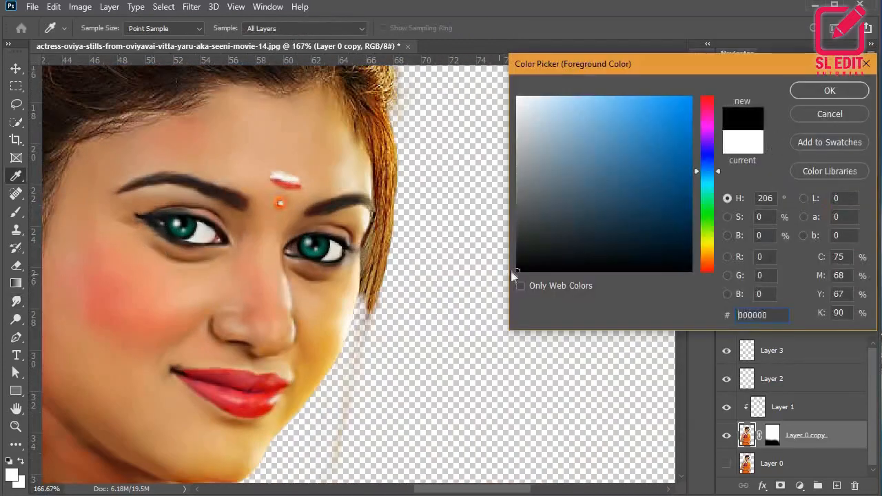
{"action": "left_click", "coordinate": [827, 93]}
{"action": "scroll", "coordinate": [238, 202], "scroll_direction": "up", "scroll_amount": 3}
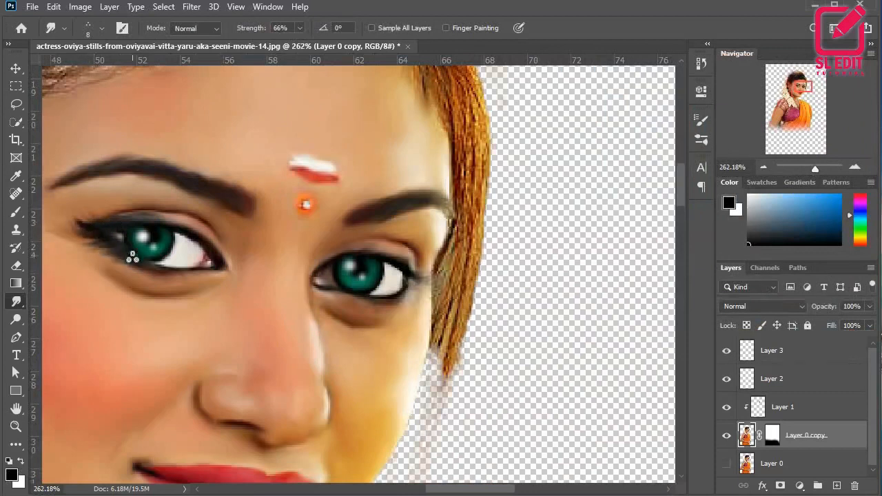
{"action": "scroll", "coordinate": [133, 260], "scroll_direction": "down", "scroll_amount": 2}
{"action": "scroll", "coordinate": [133, 263], "scroll_direction": "down", "scroll_amount": 2}
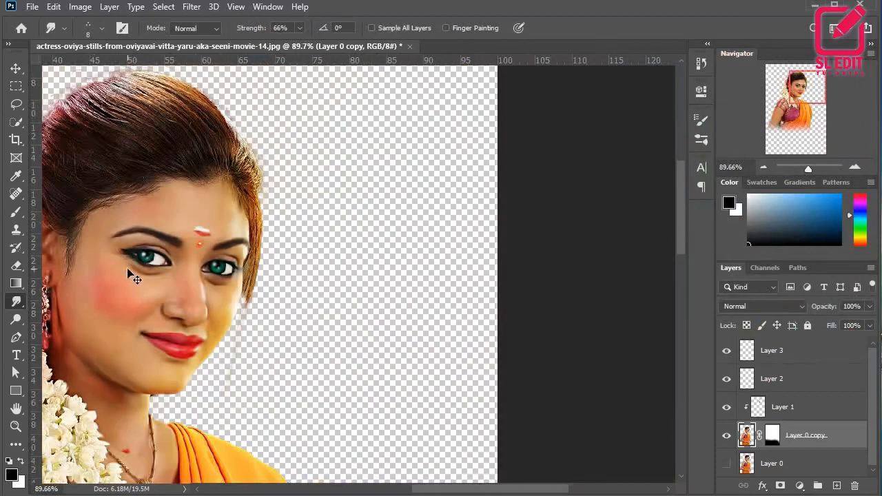
Step: Try the Brush tool with an 11 px three-dot tip for lashes at the left-hand eye
{"action": "key", "text": "b"}
{"action": "left_click", "coordinate": [97, 29]}
{"action": "scroll", "coordinate": [99, 417], "scroll_direction": "down", "scroll_amount": 10}
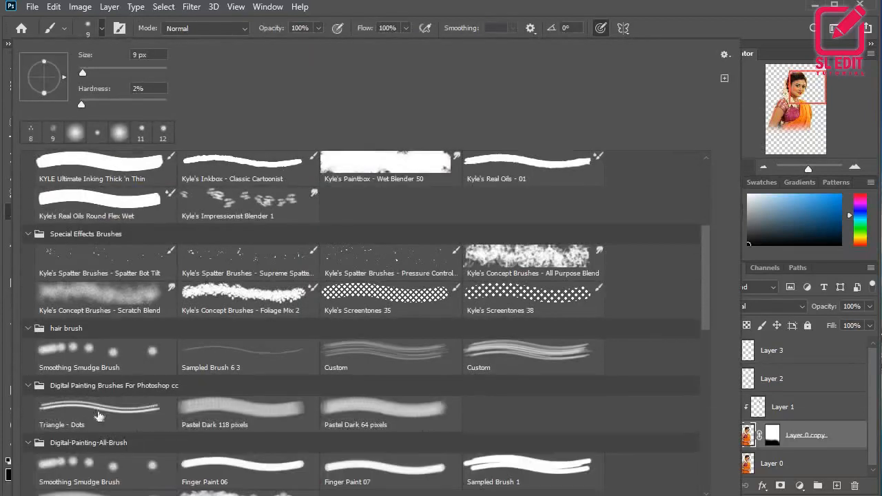
{"action": "left_click", "coordinate": [101, 27]}
{"action": "scroll", "coordinate": [127, 279], "scroll_direction": "up", "scroll_amount": 4}
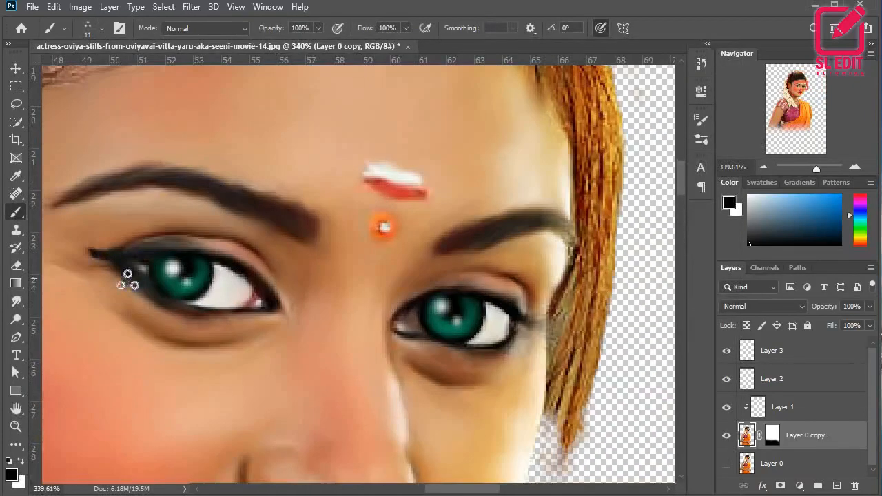
{"action": "scroll", "coordinate": [124, 282], "scroll_direction": "down", "scroll_amount": 3}
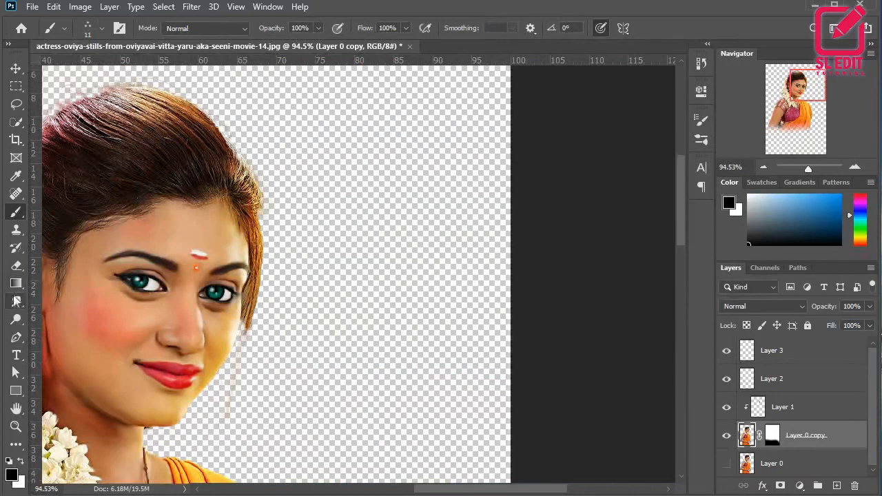
Step: Pull lashes outward from the left-hand eye's outer corner with the 8 px three-dot Smudge brush at 66% strength
{"action": "key", "text": "r"}
{"action": "scroll", "coordinate": [123, 285], "scroll_direction": "up", "scroll_amount": 1}
{"action": "scroll", "coordinate": [122, 285], "scroll_direction": "up", "scroll_amount": 4}
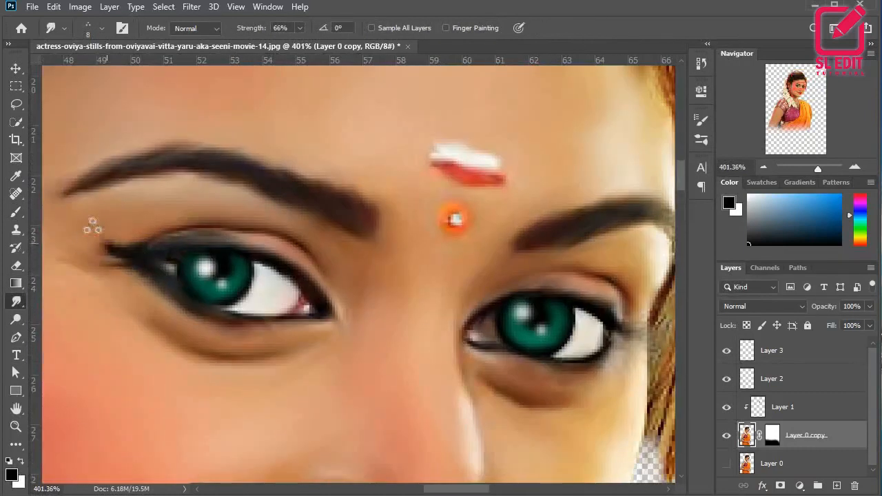
{"action": "scroll", "coordinate": [101, 273], "scroll_direction": "down", "scroll_amount": 1}
{"action": "scroll", "coordinate": [115, 252], "scroll_direction": "up", "scroll_amount": 2}
{"action": "left_click_drag", "start_coordinate": [148, 248], "coordinate": [117, 244]}
{"action": "scroll", "coordinate": [151, 249], "scroll_direction": "down", "scroll_amount": 3}
Step: Smudge the lash line at the right-hand eye's outer corner with the same tip, finishing with the Move tool active
{"action": "scroll", "coordinate": [349, 291], "scroll_direction": "up", "scroll_amount": 4}
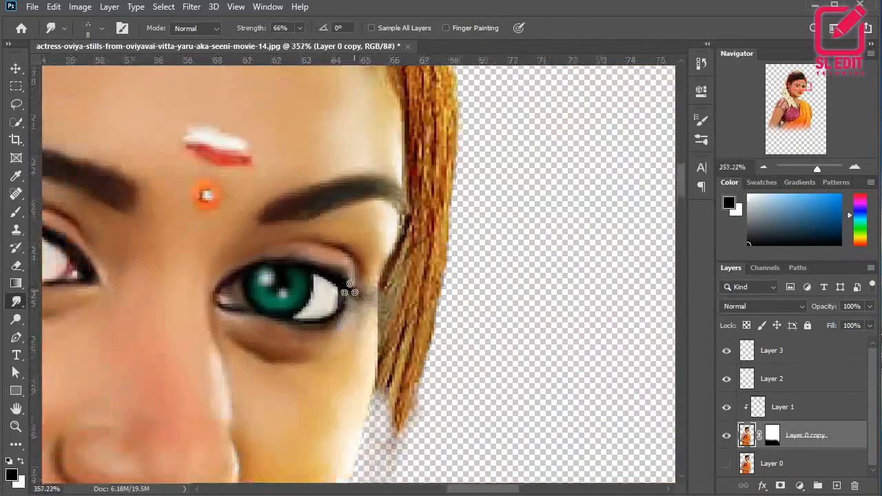
{"action": "left_click_drag", "start_coordinate": [365, 296], "coordinate": [338, 309]}
{"action": "scroll", "coordinate": [338, 278], "scroll_direction": "down", "scroll_amount": 6}
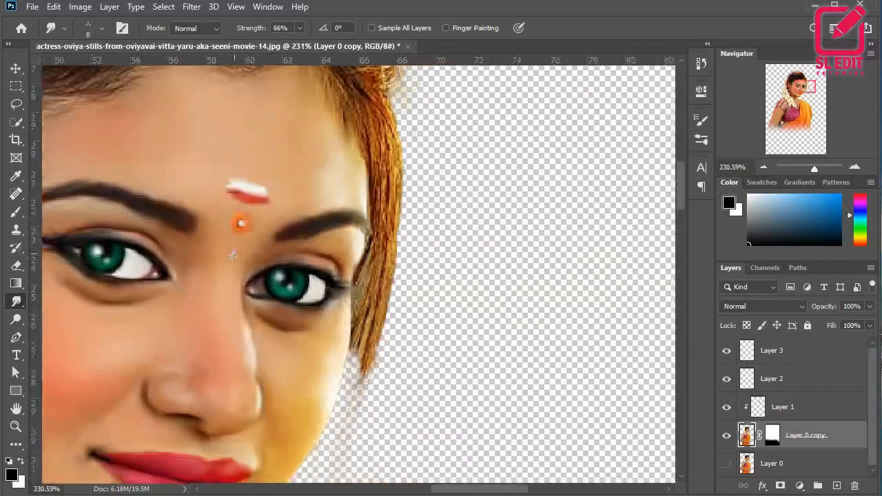
{"action": "key", "text": "v"}
{"action": "scroll", "coordinate": [270, 142], "scroll_direction": "up", "scroll_amount": 3}
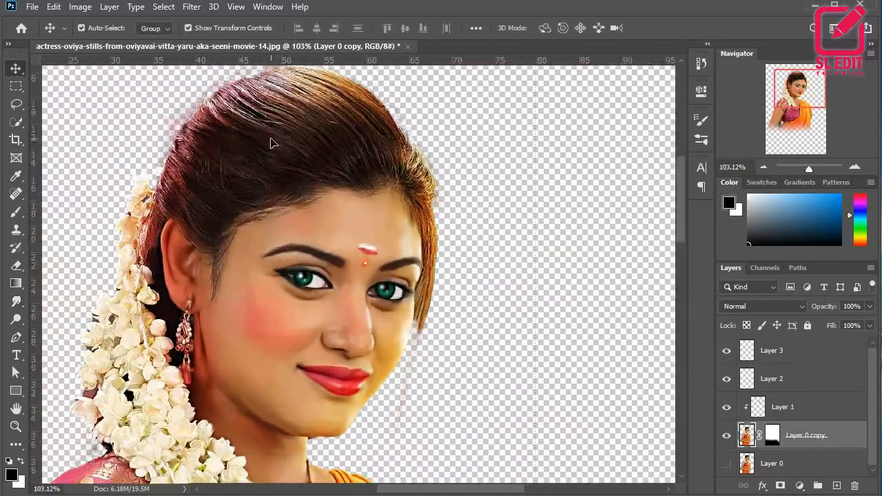
Step: Switch to the Smudge tool and choose the 64 px textured spatter tip for blending the hair
{"action": "scroll", "coordinate": [282, 172], "scroll_direction": "down", "scroll_amount": 3}
{"action": "left_click", "coordinate": [17, 303]}
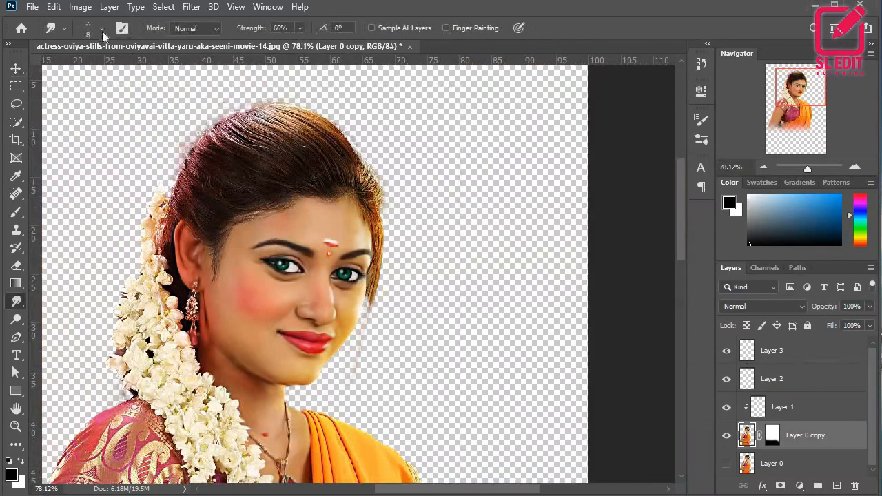
{"action": "left_click", "coordinate": [102, 29]}
{"action": "scroll", "coordinate": [134, 392], "scroll_direction": "down", "scroll_amount": 2}
{"action": "left_click", "coordinate": [119, 428]}
{"action": "left_click", "coordinate": [114, 23]}
{"action": "scroll", "coordinate": [209, 192], "scroll_direction": "up", "scroll_amount": 2}
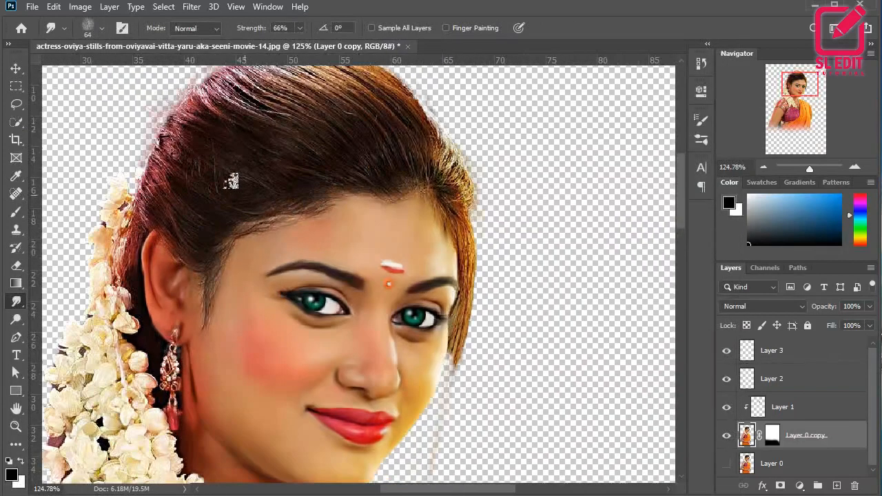
Step: Smudge the forehead hairline into soft strands with the textured tip at 17 px and 50% strength
{"action": "scroll", "coordinate": [271, 232], "scroll_direction": "up", "scroll_amount": 2}
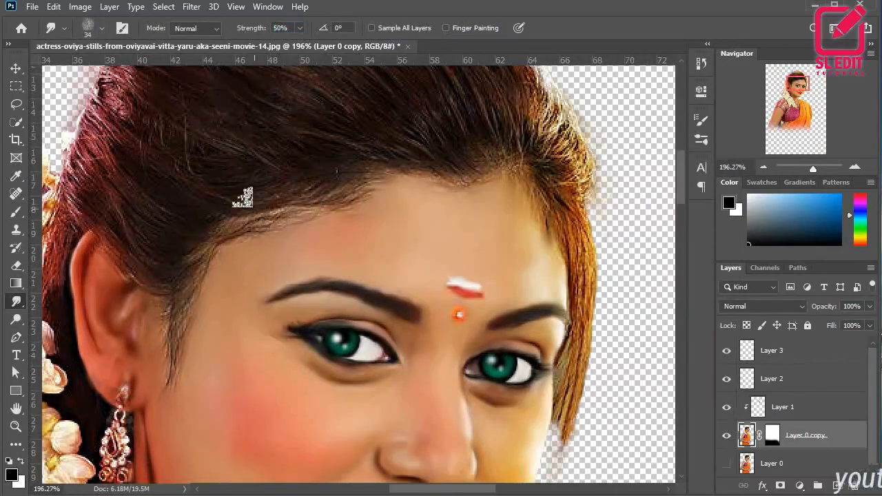
{"action": "scroll", "coordinate": [245, 224], "scroll_direction": "up", "scroll_amount": 1}
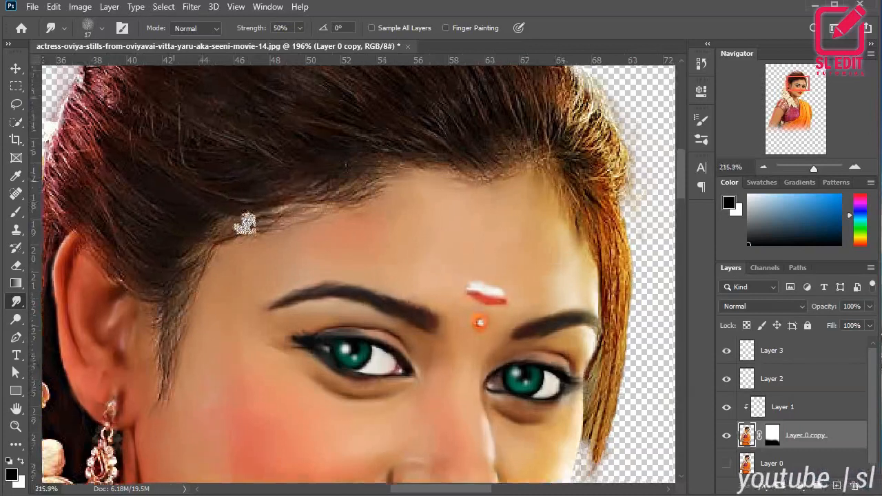
{"action": "scroll", "coordinate": [244, 224], "scroll_direction": "up", "scroll_amount": 2}
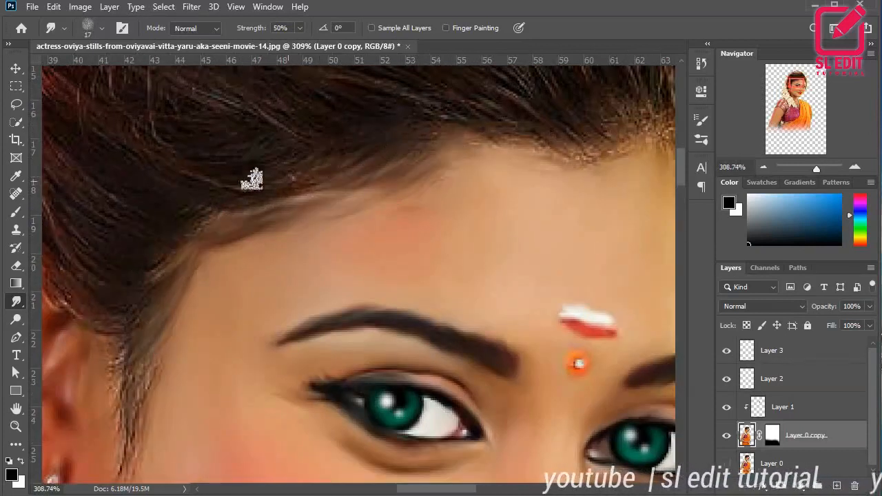
{"action": "scroll", "coordinate": [321, 176], "scroll_direction": "down", "scroll_amount": 2}
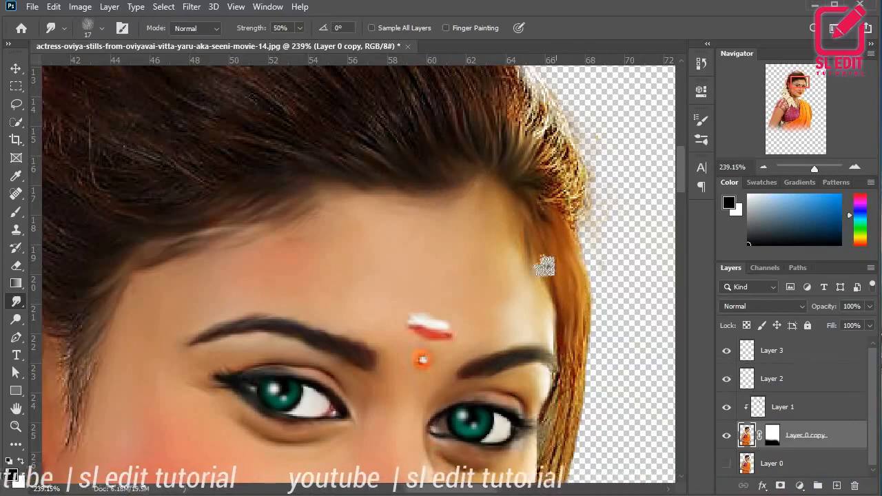
Step: Smudge the wispy sideburn hair in front of the ear with the tip at 12 px
{"action": "scroll", "coordinate": [544, 266], "scroll_direction": "down", "scroll_amount": 2}
{"action": "scroll", "coordinate": [242, 370], "scroll_direction": "up", "scroll_amount": 3}
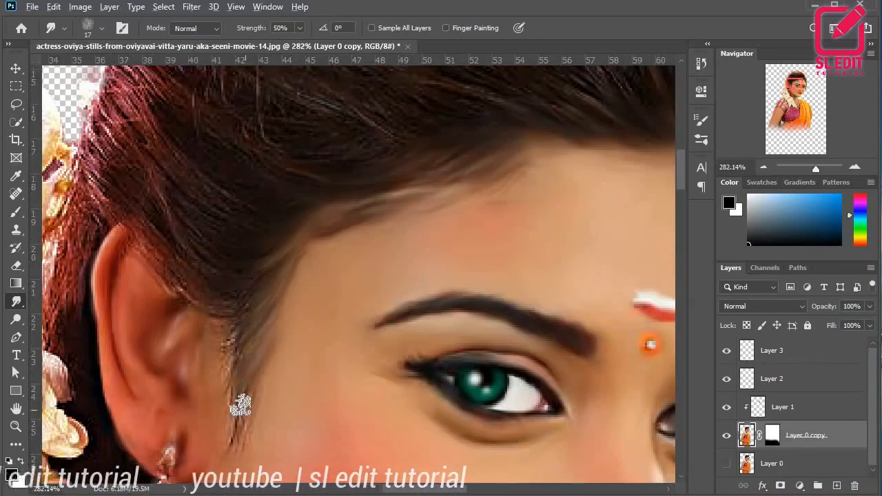
{"action": "key", "text": "bracketleft"}
{"action": "mouse_move", "coordinate": [241, 402]}
{"action": "left_mouse_down"}
{"action": "mouse_move", "coordinate": [244, 380]}
{"action": "mouse_move", "coordinate": [228, 399]}
{"action": "mouse_move", "coordinate": [221, 365]}
{"action": "mouse_move", "coordinate": [244, 303]}
{"action": "left_mouse_up"}
{"action": "mouse_move", "coordinate": [180, 287]}
{"action": "left_mouse_down"}
{"action": "mouse_move", "coordinate": [225, 304]}
{"action": "mouse_move", "coordinate": [249, 292]}
{"action": "left_mouse_up"}
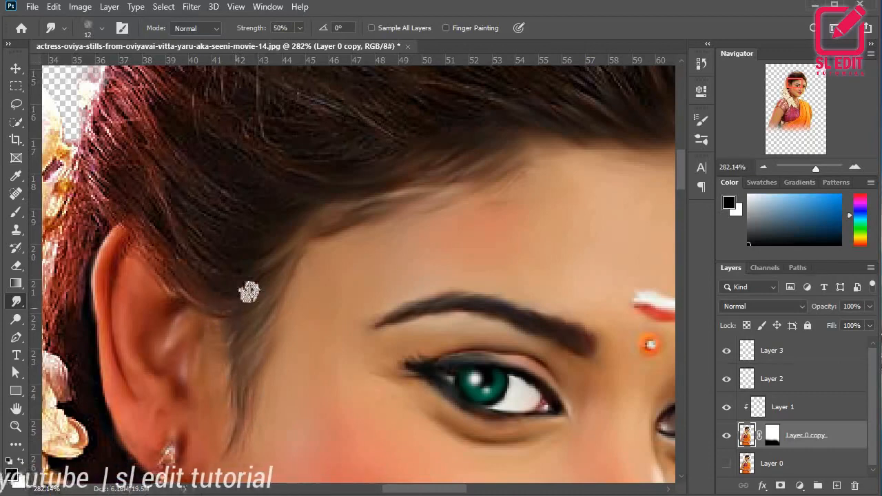
Step: Smooth the dark hair above the ear and forehead along its strands with the 25 px Smudge tip at 50% strength
{"action": "scroll", "coordinate": [222, 374], "scroll_direction": "down", "scroll_amount": 2}
{"action": "key", "text": "bracketright"}
{"action": "key", "text": "bracketright"}
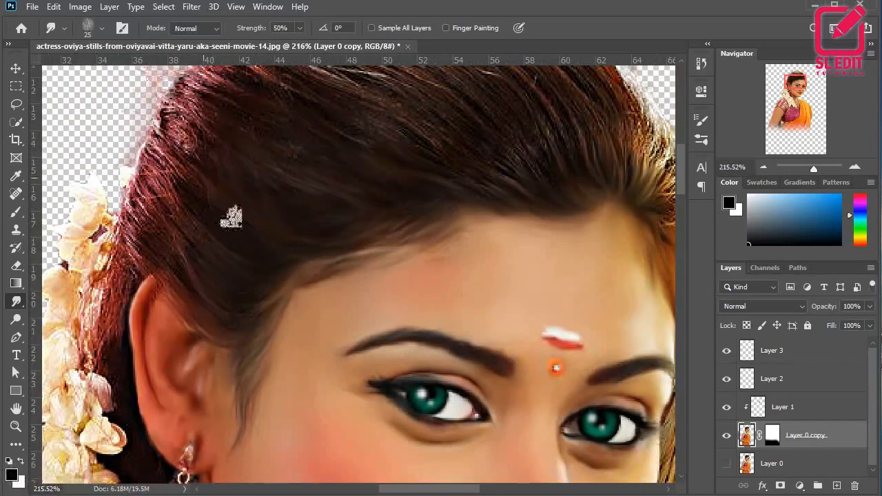
{"action": "left_click_drag", "start_coordinate": [154, 253], "coordinate": [164, 297]}
{"action": "left_click_drag", "start_coordinate": [317, 172], "coordinate": [245, 279]}
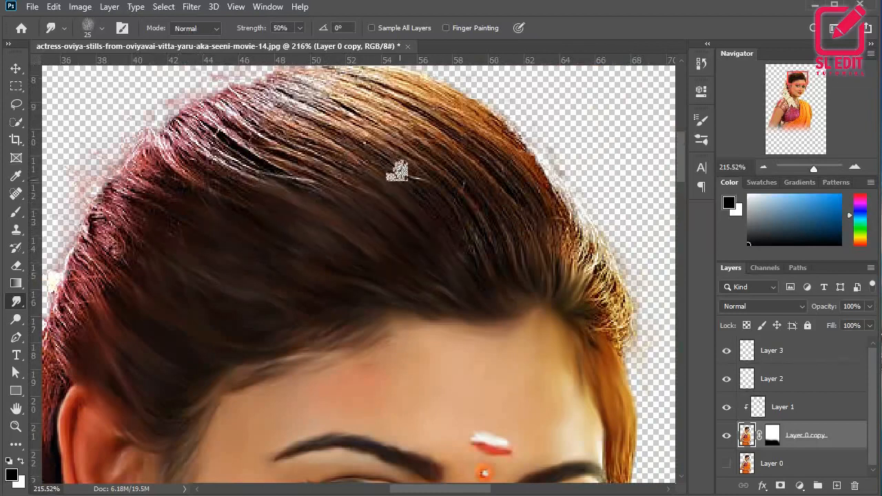
{"action": "mouse_move", "coordinate": [551, 210]}
{"action": "left_mouse_down"}
{"action": "mouse_move", "coordinate": [578, 223]}
{"action": "mouse_move", "coordinate": [578, 282]}
{"action": "left_mouse_up"}
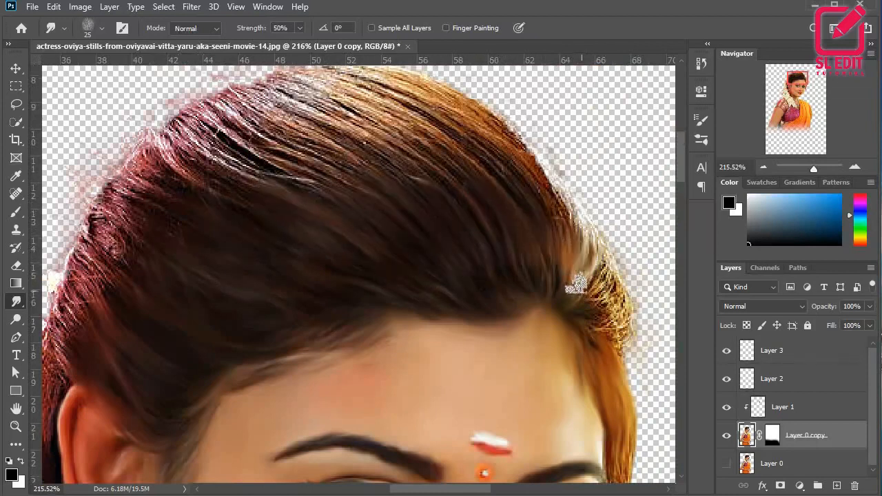
Step: Smudge the crown's golden and pink-tinted hair highlights into smooth strands with the 25 px tip
{"action": "scroll", "coordinate": [488, 270], "scroll_direction": "down", "scroll_amount": 4}
{"action": "scroll", "coordinate": [337, 230], "scroll_direction": "up", "scroll_amount": 3}
{"action": "left_click_drag", "start_coordinate": [342, 193], "coordinate": [444, 235]}
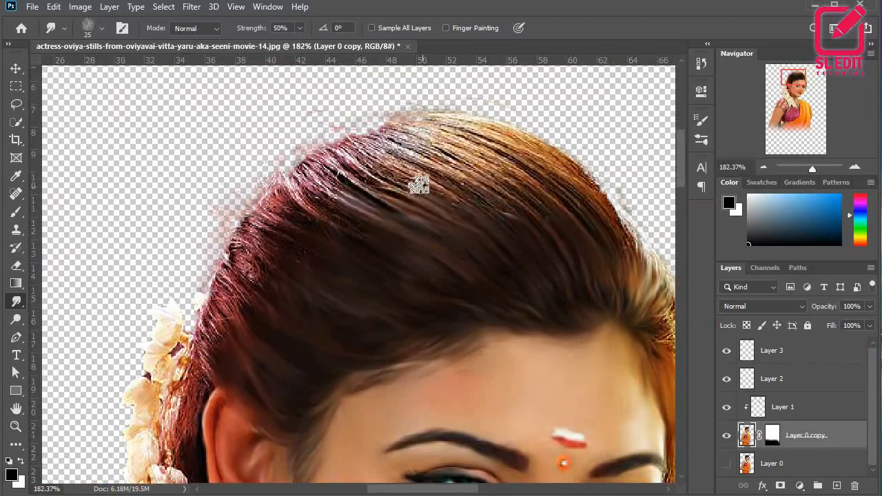
{"action": "mouse_move", "coordinate": [545, 235]}
{"action": "left_mouse_down"}
{"action": "mouse_move", "coordinate": [547, 188]}
{"action": "mouse_move", "coordinate": [536, 164]}
{"action": "mouse_move", "coordinate": [615, 240]}
{"action": "mouse_move", "coordinate": [562, 163]}
{"action": "mouse_move", "coordinate": [492, 180]}
{"action": "mouse_move", "coordinate": [473, 148]}
{"action": "mouse_move", "coordinate": [463, 179]}
{"action": "mouse_move", "coordinate": [464, 124]}
{"action": "mouse_move", "coordinate": [475, 128]}
{"action": "mouse_move", "coordinate": [437, 160]}
{"action": "left_mouse_up"}
{"action": "left_click_drag", "start_coordinate": [386, 135], "coordinate": [447, 149]}
{"action": "left_click_drag", "start_coordinate": [415, 193], "coordinate": [354, 144]}
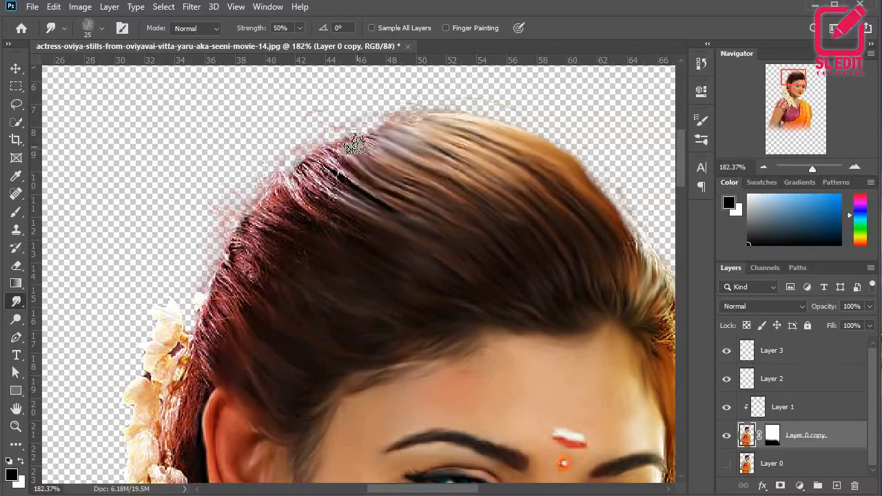
{"action": "mouse_move", "coordinate": [383, 209]}
{"action": "left_mouse_down"}
{"action": "mouse_move", "coordinate": [314, 160]}
{"action": "mouse_move", "coordinate": [281, 204]}
{"action": "mouse_move", "coordinate": [301, 224]}
{"action": "mouse_move", "coordinate": [273, 252]}
{"action": "mouse_move", "coordinate": [304, 303]}
{"action": "left_mouse_up"}
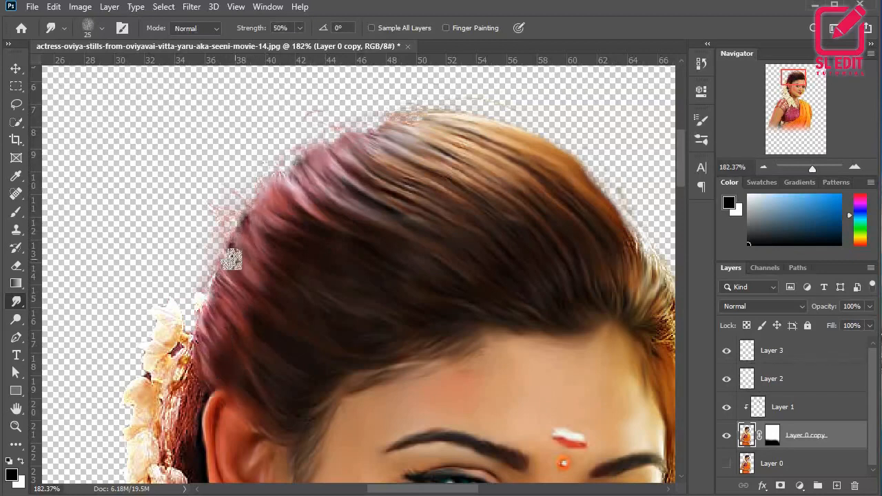
Step: Blend the reddish hair behind the ear, beside the flower garland, with the 25 px Smudge tip
{"action": "scroll", "coordinate": [262, 331], "scroll_direction": "down", "scroll_amount": 6}
{"action": "scroll", "coordinate": [231, 351], "scroll_direction": "up", "scroll_amount": 7}
{"action": "mouse_move", "coordinate": [232, 242]}
{"action": "left_mouse_down"}
{"action": "mouse_move", "coordinate": [246, 219]}
{"action": "mouse_move", "coordinate": [238, 330]}
{"action": "mouse_move", "coordinate": [252, 359]}
{"action": "left_mouse_up"}
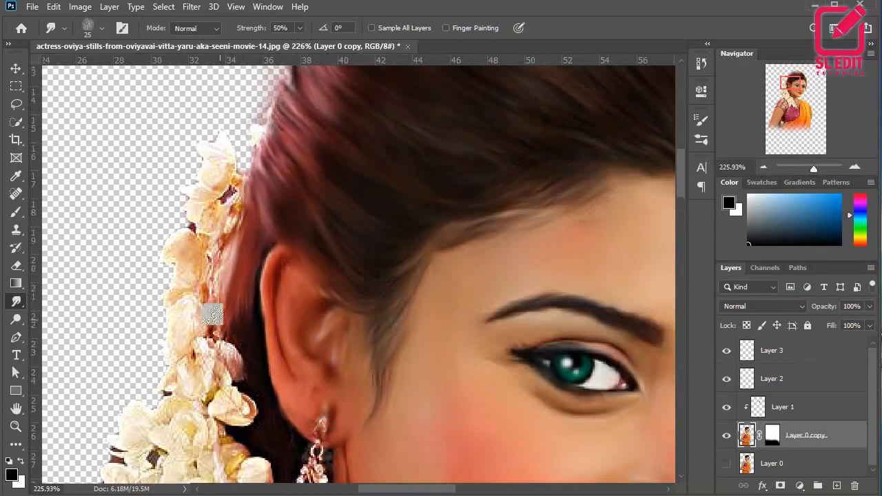
Step: Smudge the golden hair and hanging lock beside the right-hand eye with a 20 px tip, lowering the strength to 35%
{"action": "scroll", "coordinate": [276, 207], "scroll_direction": "down", "scroll_amount": 5}
{"action": "scroll", "coordinate": [486, 277], "scroll_direction": "up", "scroll_amount": 5}
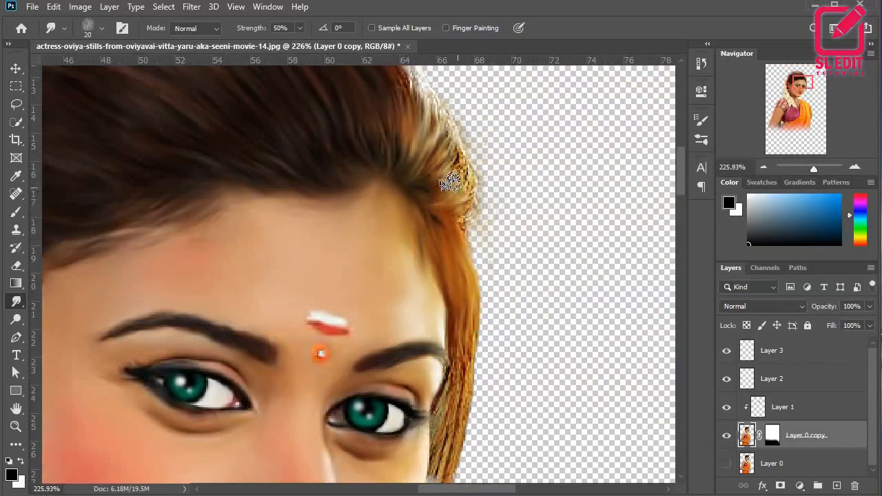
{"action": "left_click_drag", "start_coordinate": [448, 110], "coordinate": [488, 235]}
{"action": "left_click_drag", "start_coordinate": [476, 269], "coordinate": [391, 31]}
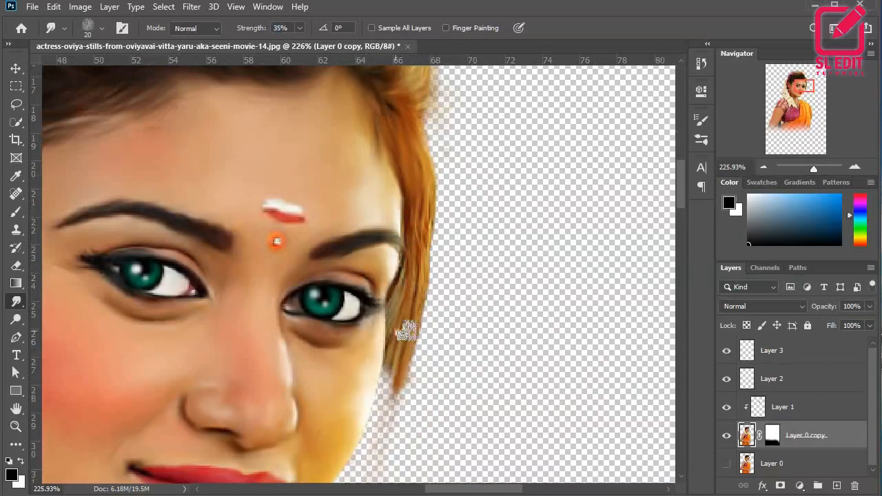
{"action": "scroll", "coordinate": [410, 333], "scroll_direction": "down", "scroll_amount": 6}
{"action": "left_click_drag", "start_coordinate": [417, 397], "coordinate": [435, 140]}
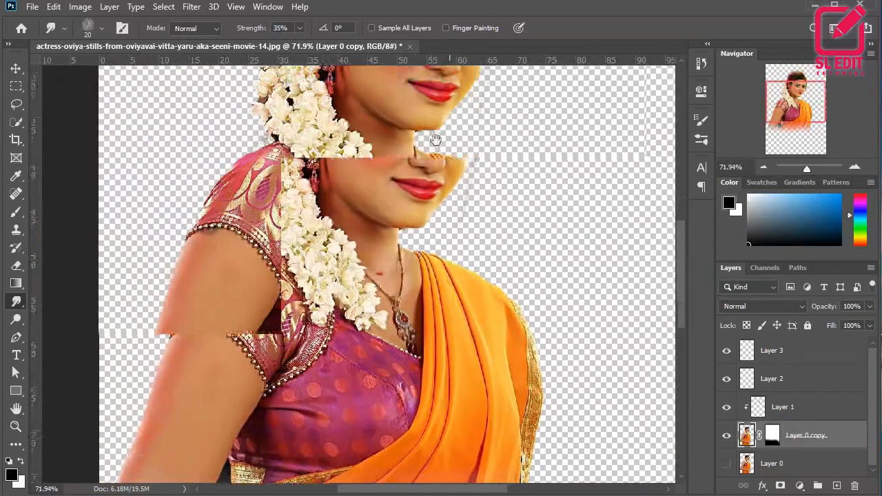
Step: Blend the forehead skin with a 42 px Smudge tip at 12% strength, and refine the eyebrows with a 14 px tip at 49%
{"action": "scroll", "coordinate": [283, 304], "scroll_direction": "down", "scroll_amount": 3}
{"action": "scroll", "coordinate": [295, 207], "scroll_direction": "up", "scroll_amount": 5}
{"action": "scroll", "coordinate": [302, 215], "scroll_direction": "down", "scroll_amount": 2}
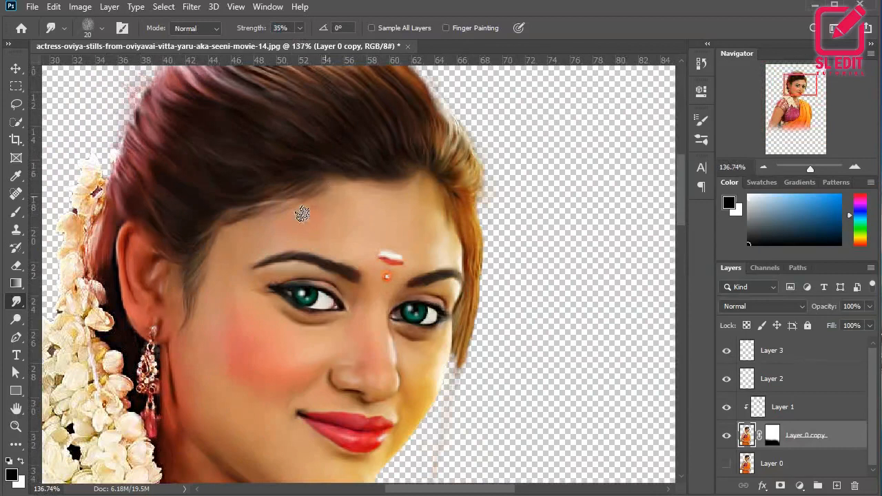
{"action": "left_click_drag", "start_coordinate": [341, 225], "coordinate": [353, 224]}
{"action": "scroll", "coordinate": [358, 382], "scroll_direction": "down", "scroll_amount": 4}
{"action": "scroll", "coordinate": [314, 359], "scroll_direction": "up", "scroll_amount": 5}
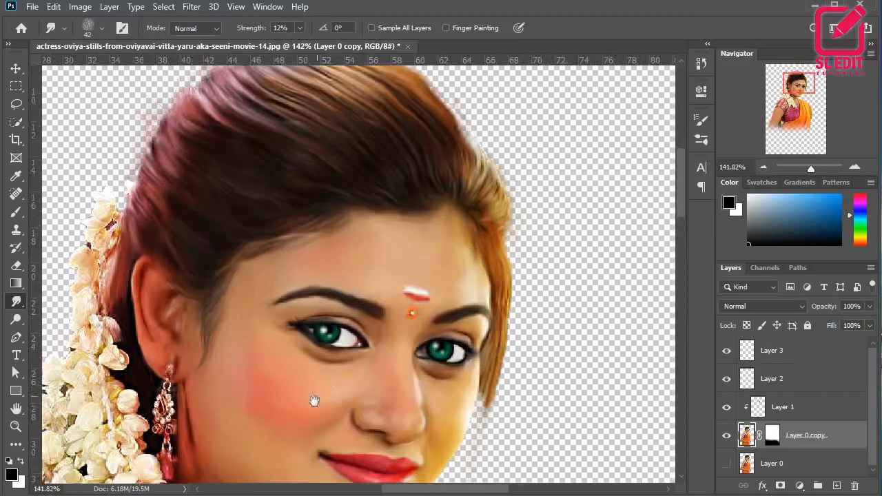
{"action": "left_click_drag", "start_coordinate": [313, 399], "coordinate": [319, 337]}
{"action": "left_click_drag", "start_coordinate": [364, 237], "coordinate": [353, 240]}
{"action": "scroll", "coordinate": [353, 239], "scroll_direction": "up", "scroll_amount": 3}
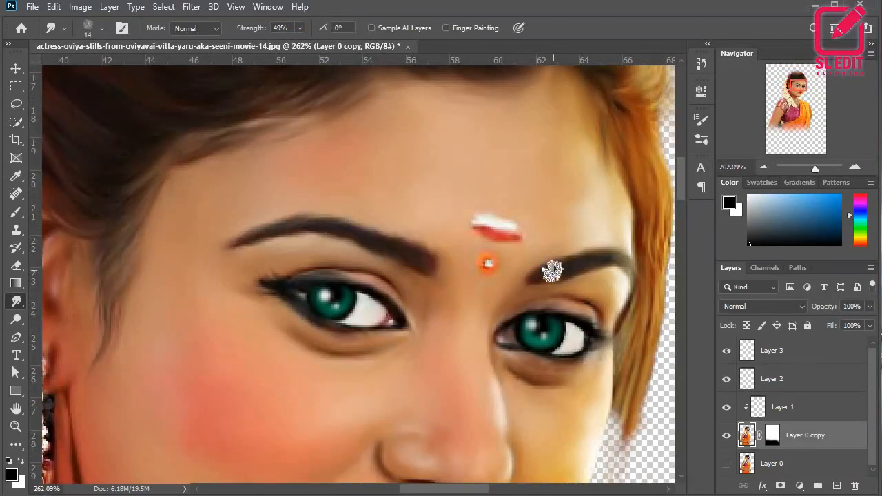
Step: Soften the skin along the jaw, neck and upper chest with a 35 px Smudge tip at 10% strength
{"action": "scroll", "coordinate": [291, 138], "scroll_direction": "down", "scroll_amount": 4}
{"action": "left_click_drag", "start_coordinate": [281, 414], "coordinate": [297, 354]}
{"action": "left_click_drag", "start_coordinate": [232, 29], "coordinate": [230, 28]}
{"action": "scroll", "coordinate": [246, 261], "scroll_direction": "up", "scroll_amount": 2}
{"action": "right_click", "coordinate": [228, 347], "text": "alt"}
{"action": "left_click_drag", "start_coordinate": [228, 347], "coordinate": [232, 265]}
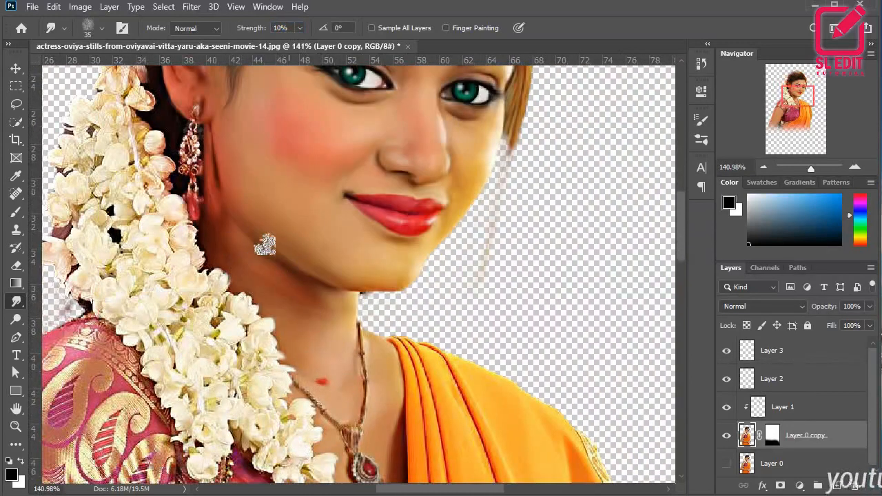
{"action": "left_click_drag", "start_coordinate": [366, 392], "coordinate": [350, 262]}
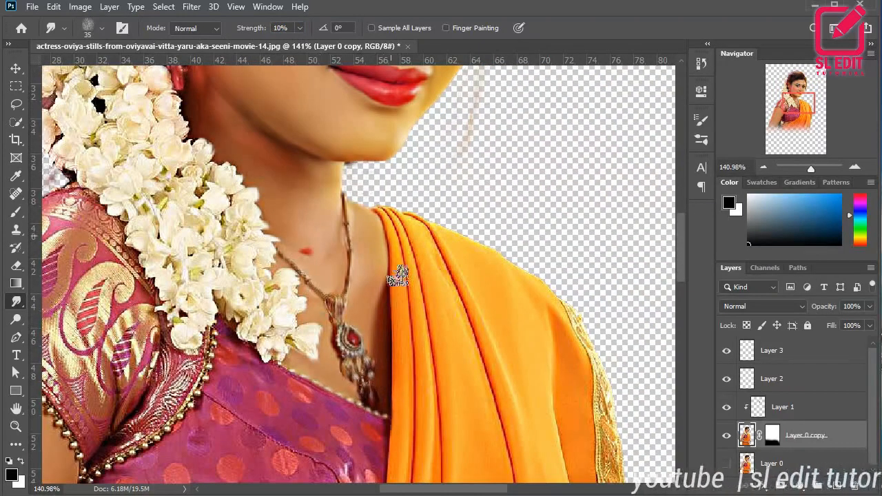
Step: Smudge the orange sari folds, gold border, blouse and sleeve at 21% strength, using 35 px and 92 px tips
{"action": "left_click_drag", "start_coordinate": [258, 28], "coordinate": [265, 28]}
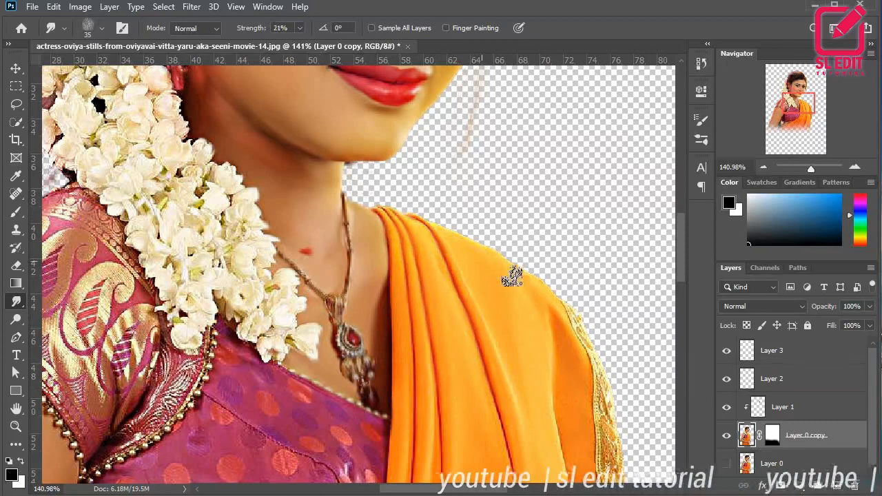
{"action": "scroll", "coordinate": [375, 220], "scroll_direction": "down", "scroll_amount": 3, "text": "alt"}
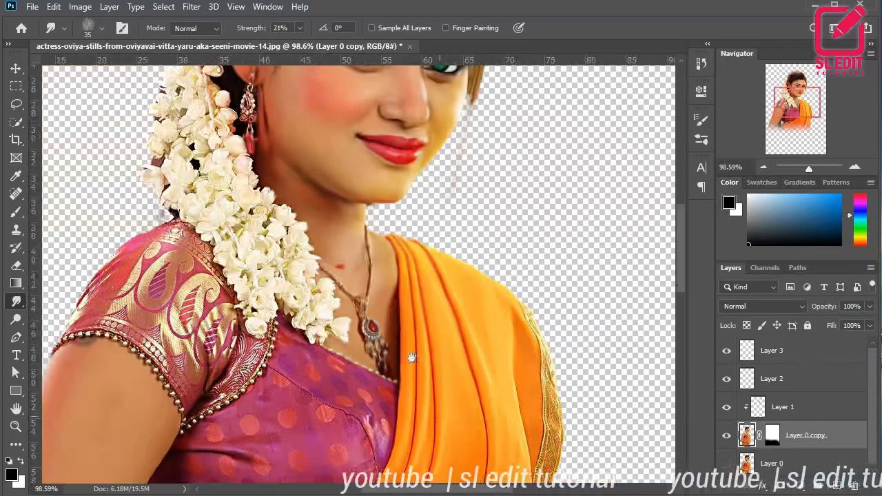
{"action": "left_click_drag", "start_coordinate": [346, 250], "coordinate": [386, 248], "text": "alt"}
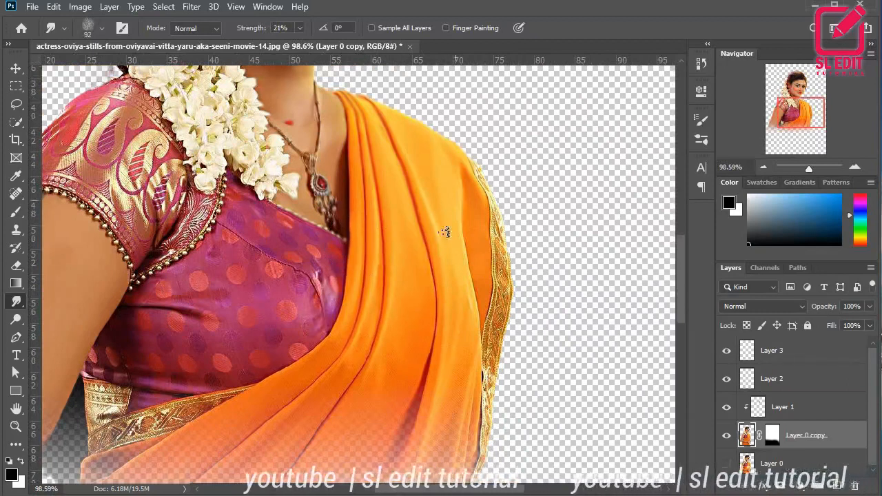
{"action": "mouse_move", "coordinate": [498, 231]}
{"action": "left_mouse_down"}
{"action": "mouse_move", "coordinate": [453, 419]}
{"action": "mouse_move", "coordinate": [374, 432]}
{"action": "mouse_move", "coordinate": [297, 386]}
{"action": "mouse_move", "coordinate": [211, 416]}
{"action": "mouse_move", "coordinate": [149, 293]}
{"action": "mouse_move", "coordinate": [264, 245]}
{"action": "mouse_move", "coordinate": [193, 256]}
{"action": "mouse_move", "coordinate": [278, 287]}
{"action": "mouse_move", "coordinate": [276, 324]}
{"action": "mouse_move", "coordinate": [200, 355]}
{"action": "mouse_move", "coordinate": [122, 428]}
{"action": "mouse_move", "coordinate": [165, 399]}
{"action": "mouse_move", "coordinate": [114, 421]}
{"action": "left_mouse_up"}
{"action": "left_click_drag", "start_coordinate": [212, 191], "coordinate": [172, 258]}
{"action": "mouse_move", "coordinate": [159, 172]}
{"action": "left_mouse_down"}
{"action": "mouse_move", "coordinate": [243, 257]}
{"action": "mouse_move", "coordinate": [182, 181]}
{"action": "left_mouse_up"}
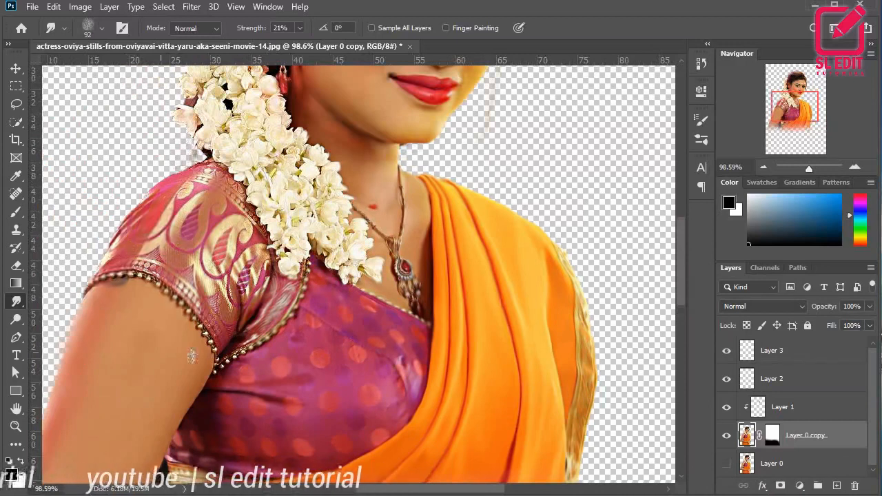
Step: Smudge the white flower garland into soft painted petals with the 92 px tip at 21% strength
{"action": "scroll", "coordinate": [150, 397], "scroll_direction": "down", "scroll_amount": 5}
{"action": "scroll", "coordinate": [138, 365], "scroll_direction": "up", "scroll_amount": 3}
{"action": "left_click_drag", "start_coordinate": [214, 236], "coordinate": [242, 301]}
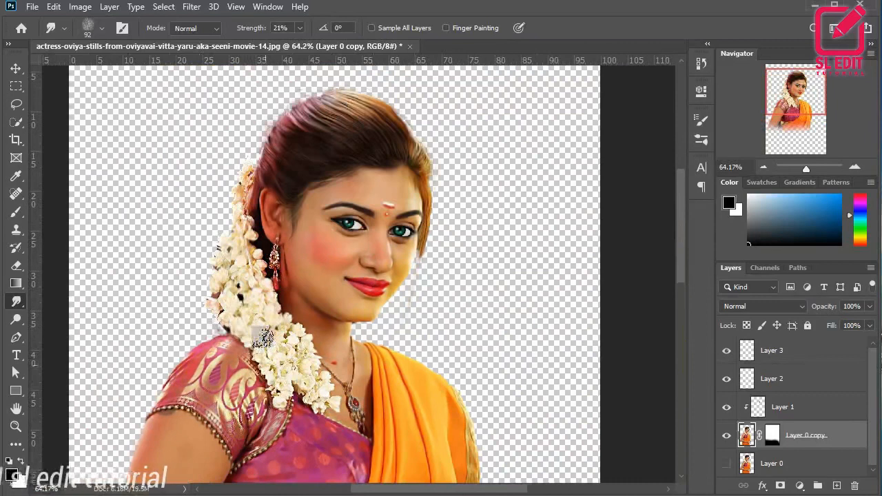
{"action": "scroll", "coordinate": [283, 387], "scroll_direction": "up", "scroll_amount": 3}
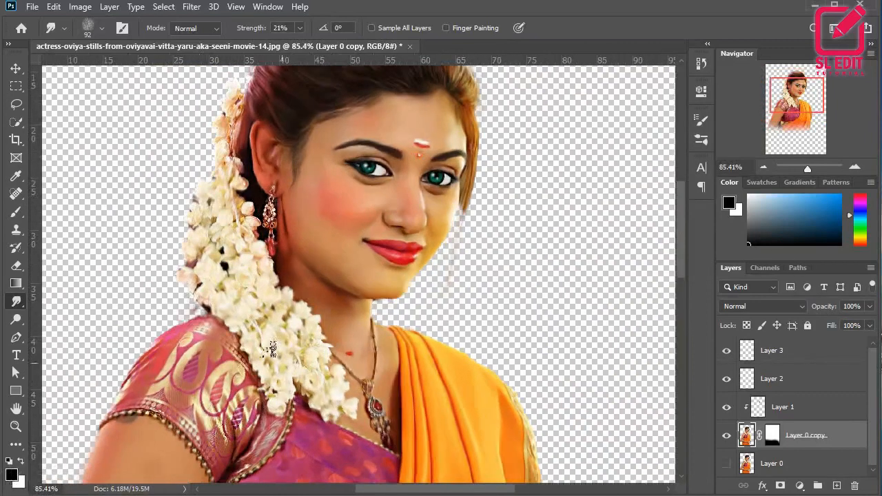
{"action": "scroll", "coordinate": [272, 350], "scroll_direction": "down", "scroll_amount": 3}
{"action": "scroll", "coordinate": [400, 315], "scroll_direction": "up", "scroll_amount": 5}
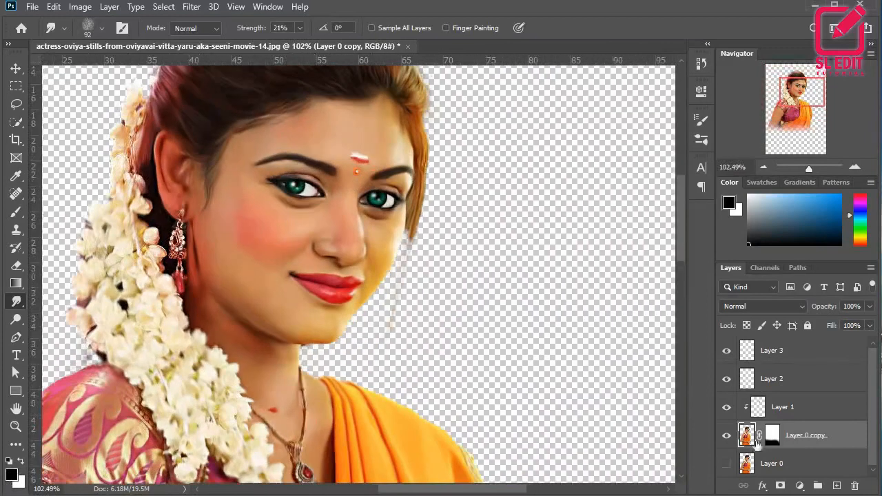
Step: Duplicate the masked Layer 0 copy, hide the original, and make the duplicate's image thumbnail active
{"action": "right_click", "coordinate": [791, 448]}
{"action": "left_click", "coordinate": [772, 435]}
{"action": "right_click", "coordinate": [830, 441]}
{"action": "left_click", "coordinate": [830, 438]}
{"action": "left_click", "coordinate": [746, 436]}
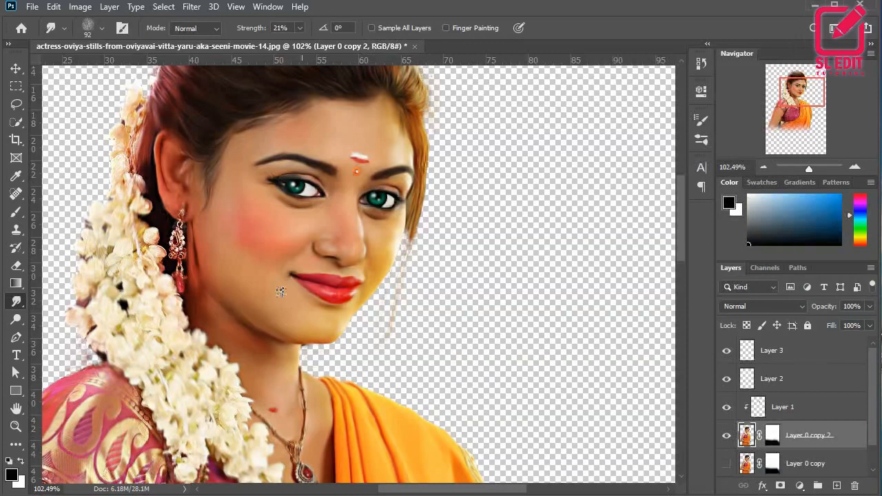
Step: Lighten the nose area with a 14 px Dodge brush, range Shadows, exposure 66%
{"action": "left_click", "coordinate": [16, 320]}
{"action": "scroll", "coordinate": [344, 241], "scroll_direction": "up", "scroll_amount": 2}
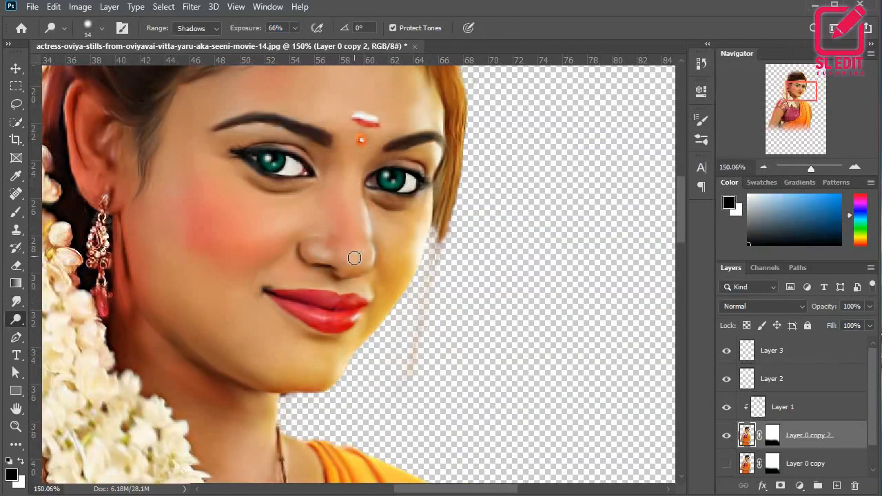
{"action": "scroll", "coordinate": [322, 232], "scroll_direction": "down", "scroll_amount": 2}
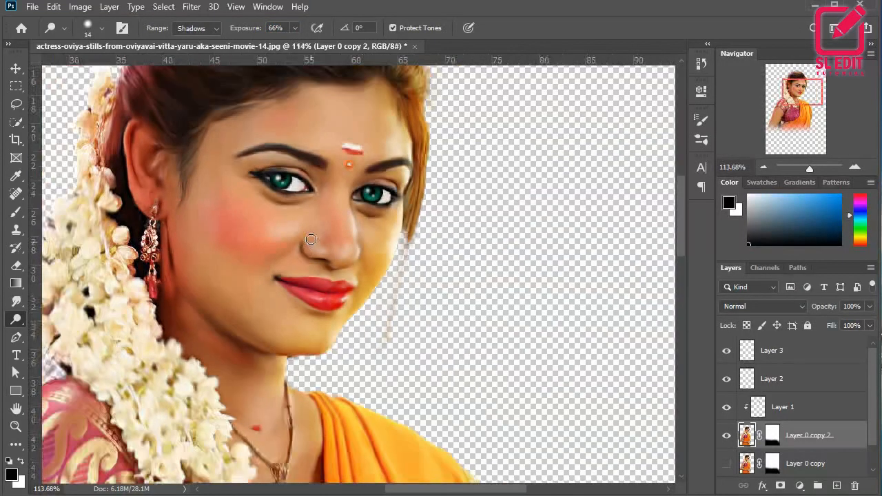
{"action": "scroll", "coordinate": [290, 226], "scroll_direction": "up", "scroll_amount": 1}
Step: Brighten the highlights on the lips with a 12 px Dodge brush, range Shadows, exposure 66%
{"action": "left_click", "coordinate": [16, 302]}
{"action": "scroll", "coordinate": [264, 245], "scroll_direction": "up", "scroll_amount": 2}
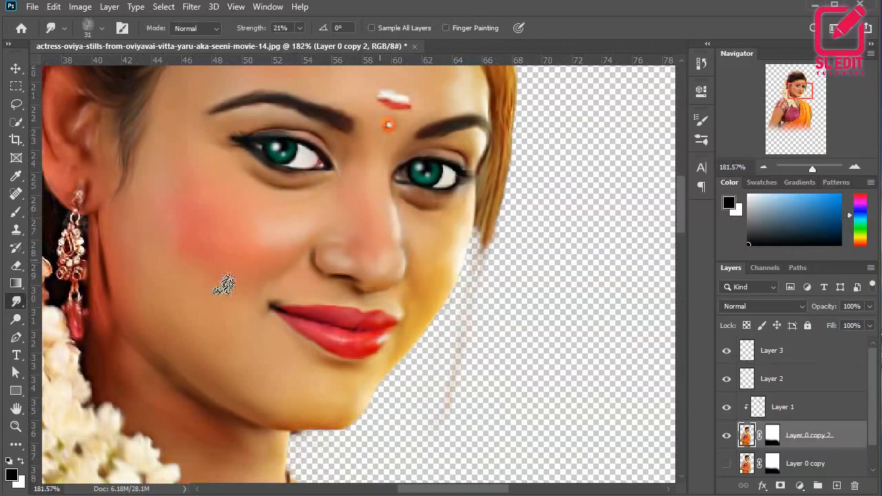
{"action": "left_click", "coordinate": [16, 319]}
{"action": "scroll", "coordinate": [394, 312], "scroll_direction": "up", "scroll_amount": 1}
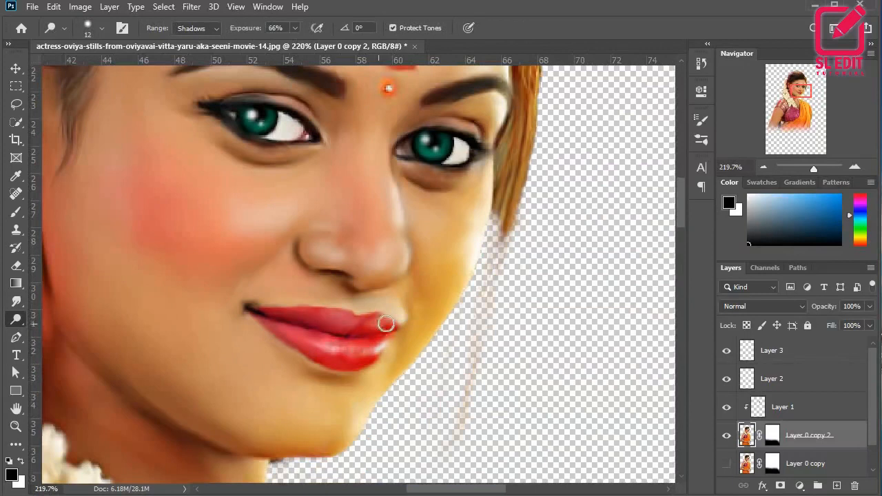
{"action": "scroll", "coordinate": [376, 331], "scroll_direction": "down", "scroll_amount": 2}
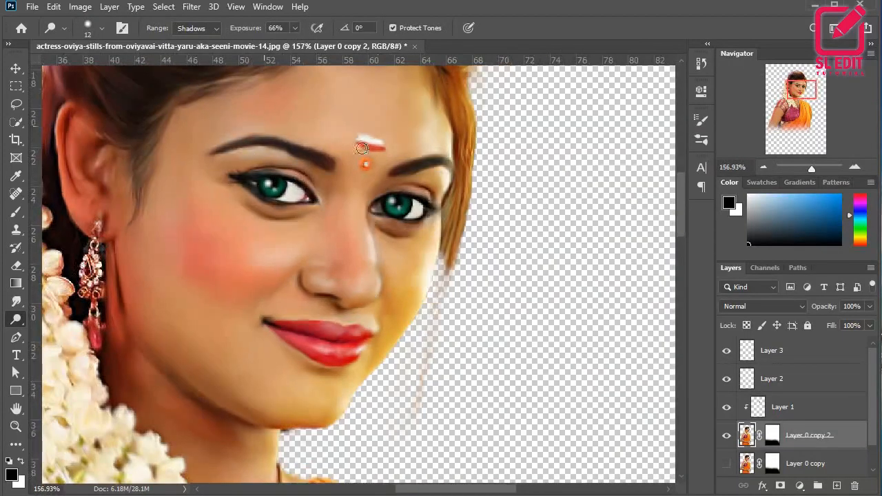
Step: Lighten the cheek and chin skin with 38 px and 27 px Dodge brushes, range Shadows, exposure 66%
{"action": "left_click_drag", "start_coordinate": [169, 224], "coordinate": [172, 262]}
{"action": "right_click", "coordinate": [172, 262], "text": "alt"}
{"action": "scroll", "coordinate": [225, 224], "scroll_direction": "down", "scroll_amount": 3}
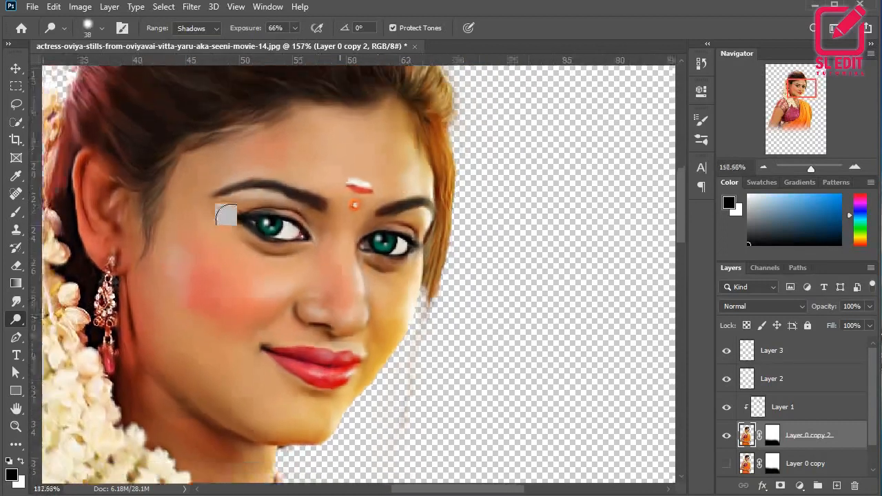
{"action": "scroll", "coordinate": [254, 324], "scroll_direction": "up", "scroll_amount": 2}
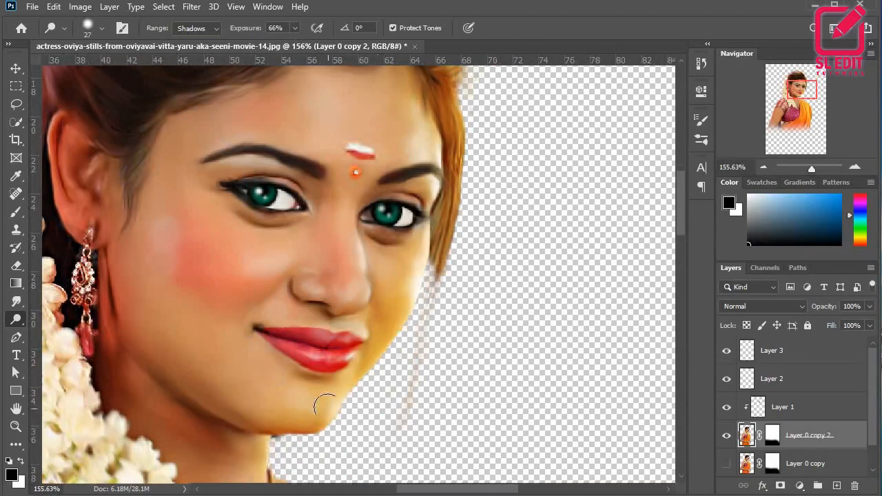
Step: Smudge the cheek blush into the surrounding skin at 21% strength, using 31 px and 13 px tips
{"action": "key", "text": "r"}
{"action": "scroll", "coordinate": [158, 228], "scroll_direction": "up", "scroll_amount": 2}
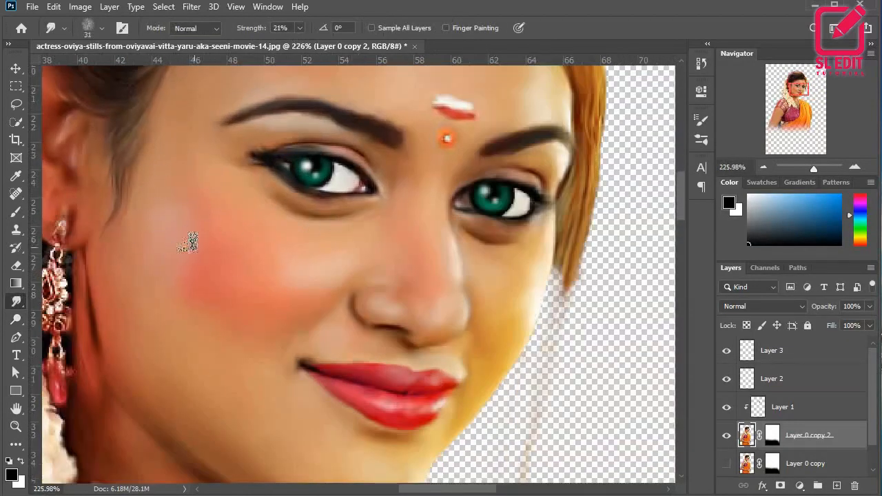
{"action": "scroll", "coordinate": [322, 234], "scroll_direction": "down", "scroll_amount": 2}
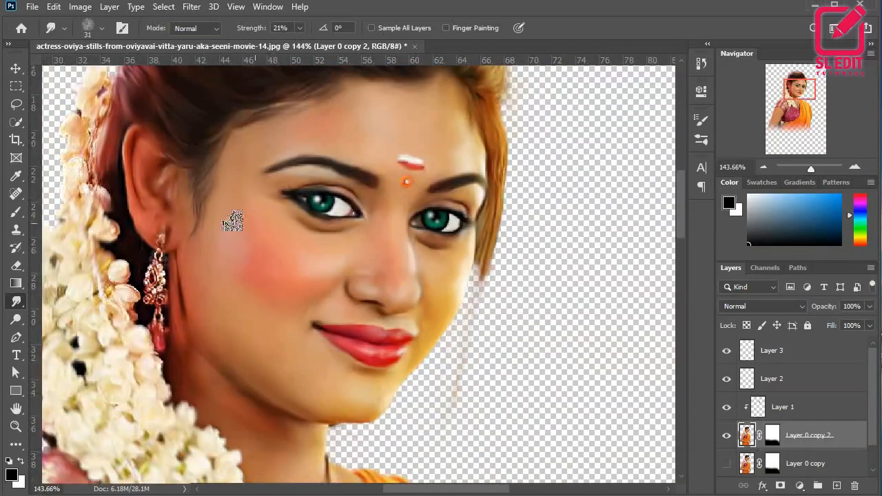
{"action": "scroll", "coordinate": [296, 166], "scroll_direction": "up", "scroll_amount": 2}
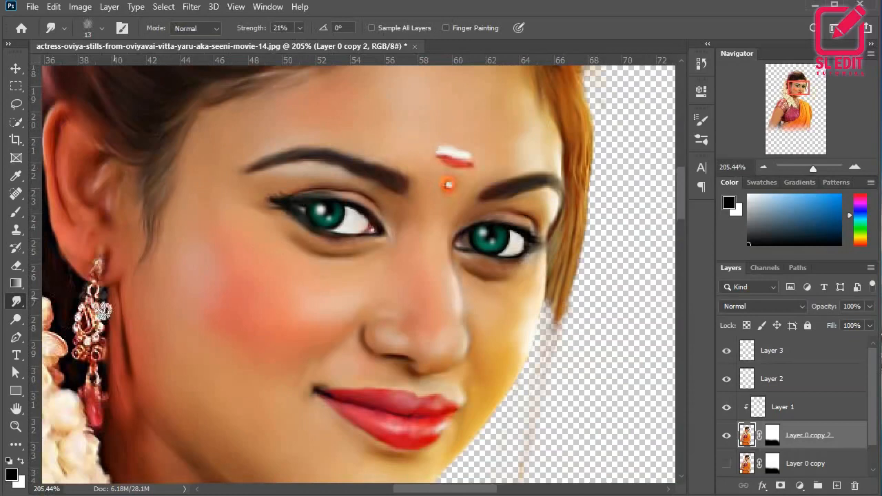
Step: Lighten the skin under the eyes with a 6 px Dodge brush, range Shadows, exposure 66%
{"action": "key", "text": "o"}
{"action": "scroll", "coordinate": [331, 241], "scroll_direction": "up", "scroll_amount": 2}
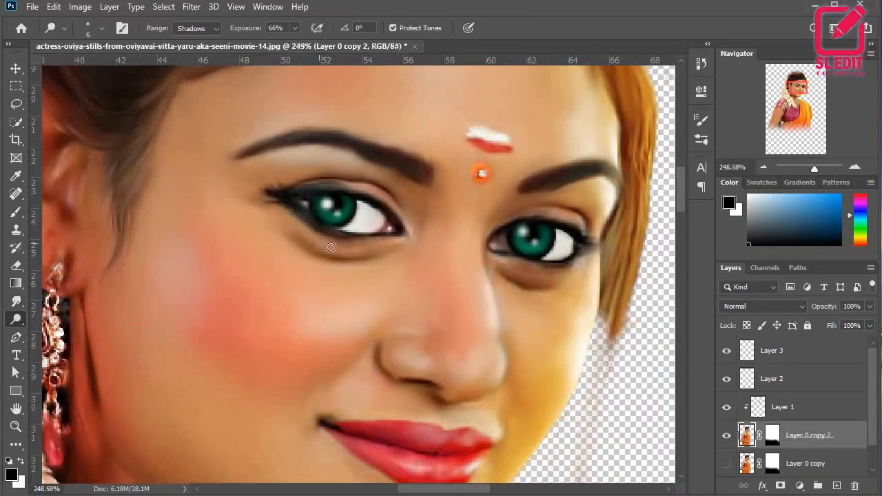
{"action": "scroll", "coordinate": [364, 265], "scroll_direction": "down", "scroll_amount": 3}
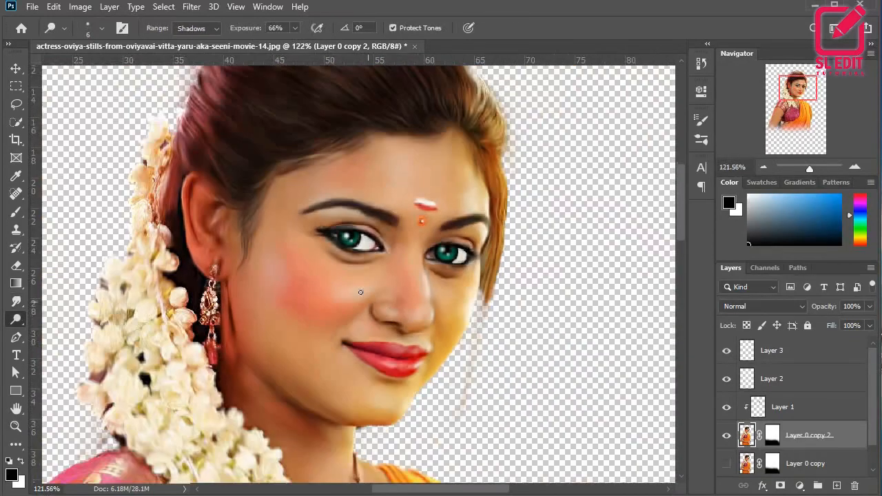
{"action": "scroll", "coordinate": [381, 274], "scroll_direction": "down", "scroll_amount": 3}
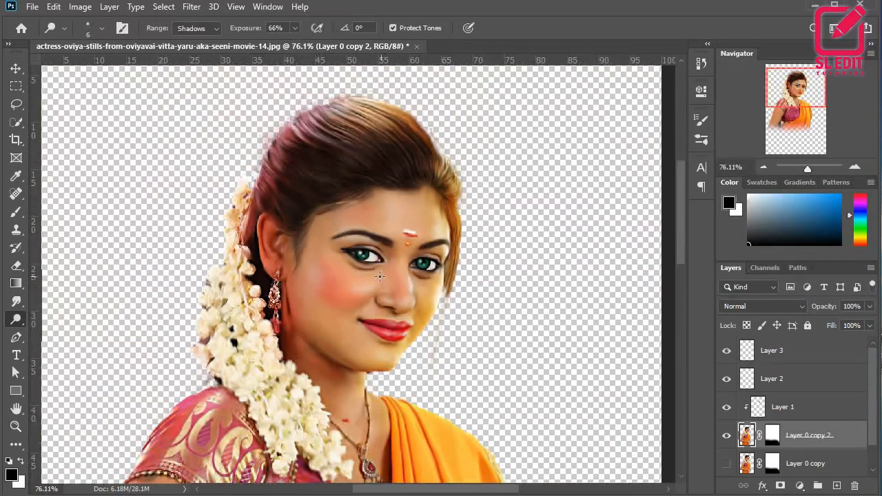
Step: Smooth the cheek, under-eye and forehead skin with the Smudge tool at 38% strength, using 34, 13 and 36 px tips
{"action": "key", "text": "r"}
{"action": "scroll", "coordinate": [328, 296], "scroll_direction": "up", "scroll_amount": 2}
{"action": "left_click_drag", "start_coordinate": [296, 282], "coordinate": [310, 280]}
{"action": "scroll", "coordinate": [320, 257], "scroll_direction": "up", "scroll_amount": 2}
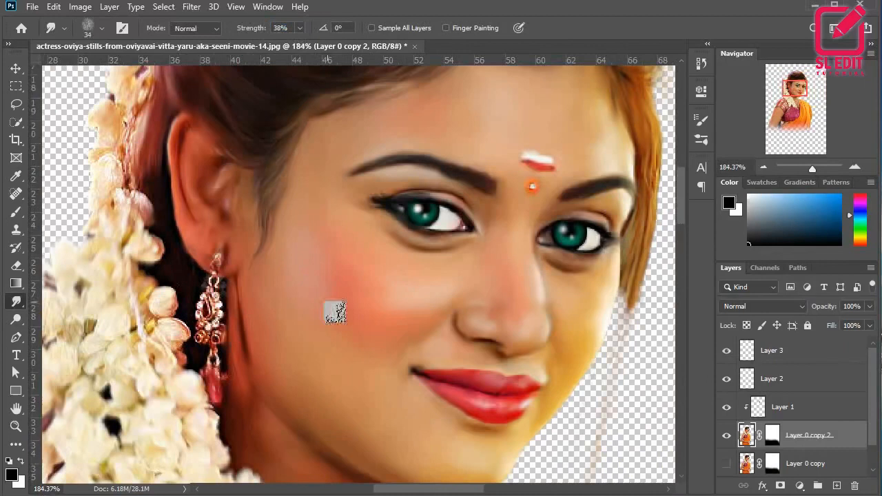
{"action": "scroll", "coordinate": [479, 394], "scroll_direction": "up", "scroll_amount": 2}
{"action": "left_click_drag", "start_coordinate": [479, 391], "coordinate": [465, 389]}
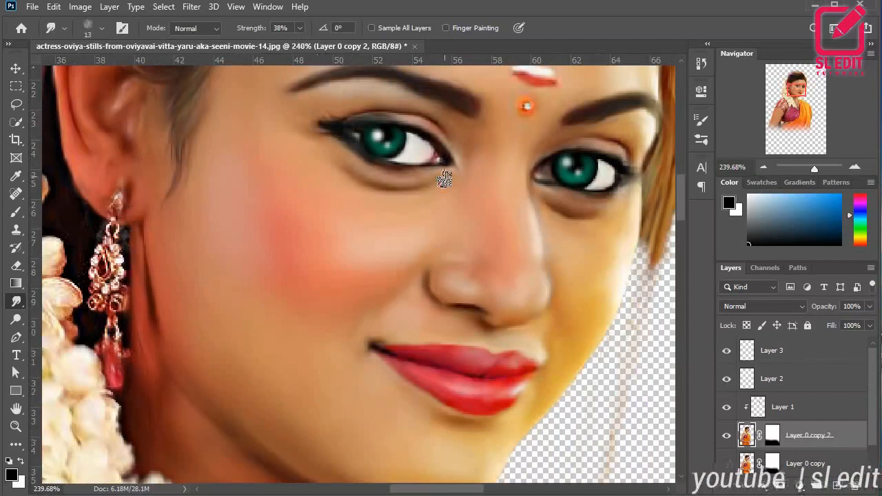
{"action": "scroll", "coordinate": [441, 182], "scroll_direction": "down", "scroll_amount": 4}
{"action": "scroll", "coordinate": [437, 237], "scroll_direction": "up", "scroll_amount": 3}
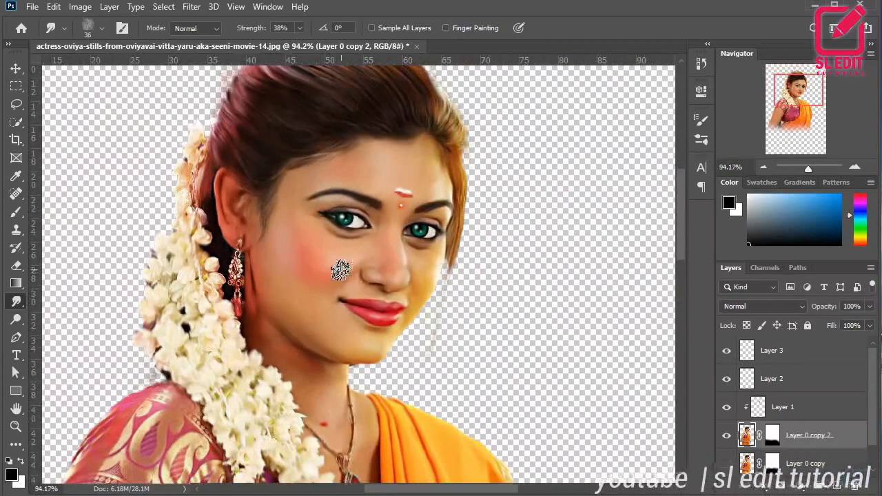
{"action": "scroll", "coordinate": [336, 267], "scroll_direction": "up", "scroll_amount": 2}
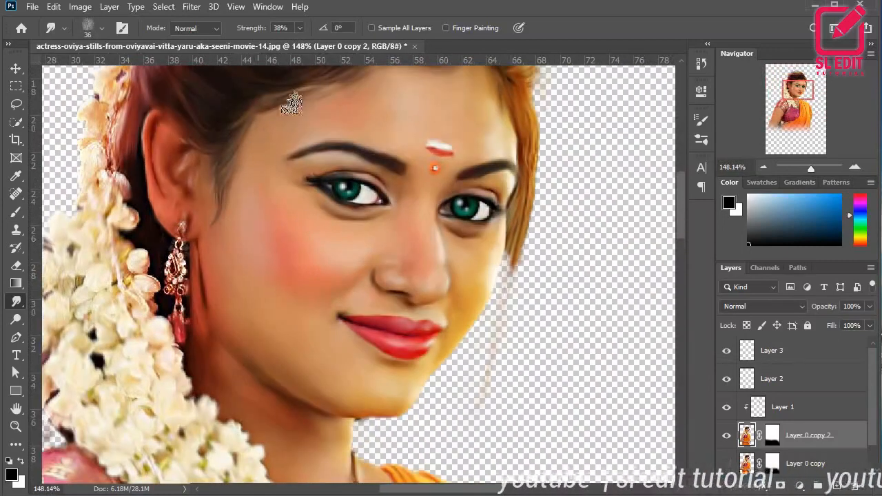
Step: Smudge the hairline above the forehead into soft strands with a 14 px tip at 38% strength
{"action": "scroll", "coordinate": [264, 221], "scroll_direction": "down", "scroll_amount": 4}
{"action": "left_click_drag", "start_coordinate": [253, 204], "coordinate": [257, 211]}
{"action": "scroll", "coordinate": [248, 195], "scroll_direction": "up", "scroll_amount": 6}
{"action": "scroll", "coordinate": [227, 252], "scroll_direction": "up", "scroll_amount": 3}
{"action": "scroll", "coordinate": [239, 310], "scroll_direction": "right", "scroll_amount": 1}
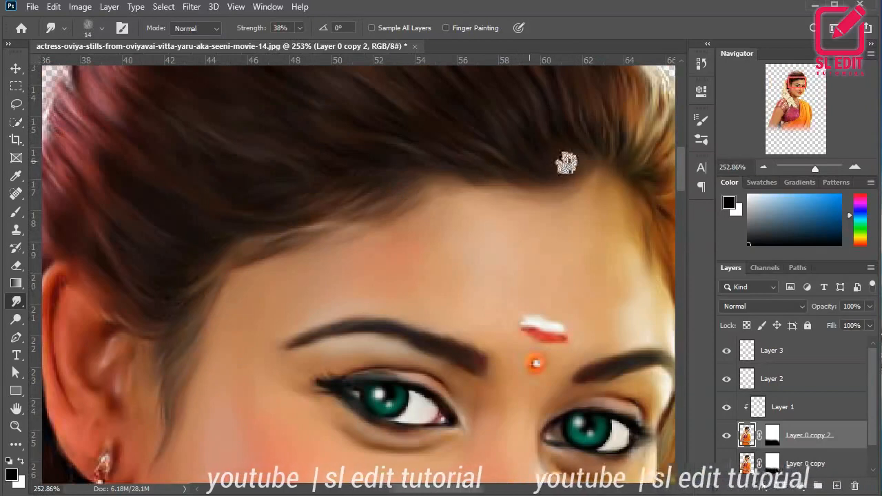
{"action": "scroll", "coordinate": [312, 313], "scroll_direction": "down", "scroll_amount": 1}
{"action": "scroll", "coordinate": [312, 313], "scroll_direction": "down", "scroll_amount": 7}
{"action": "scroll", "coordinate": [474, 302], "scroll_direction": "up", "scroll_amount": 6}
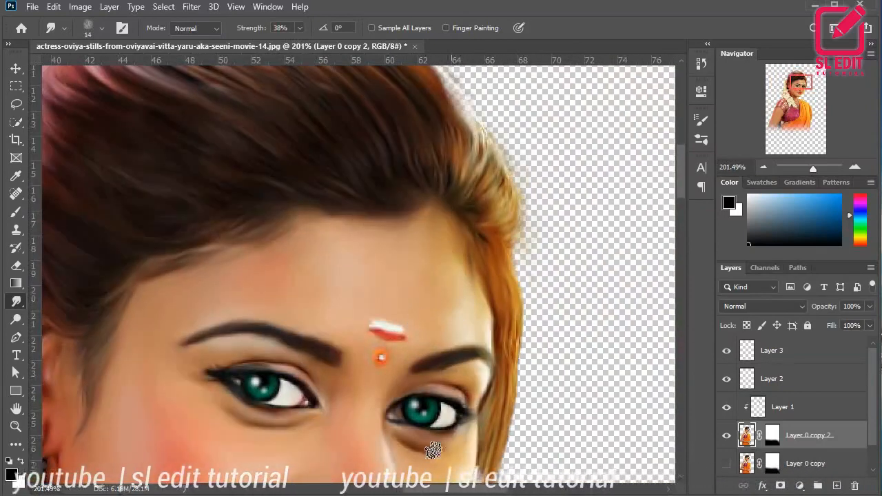
{"action": "scroll", "coordinate": [433, 450], "scroll_direction": "down", "scroll_amount": 6}
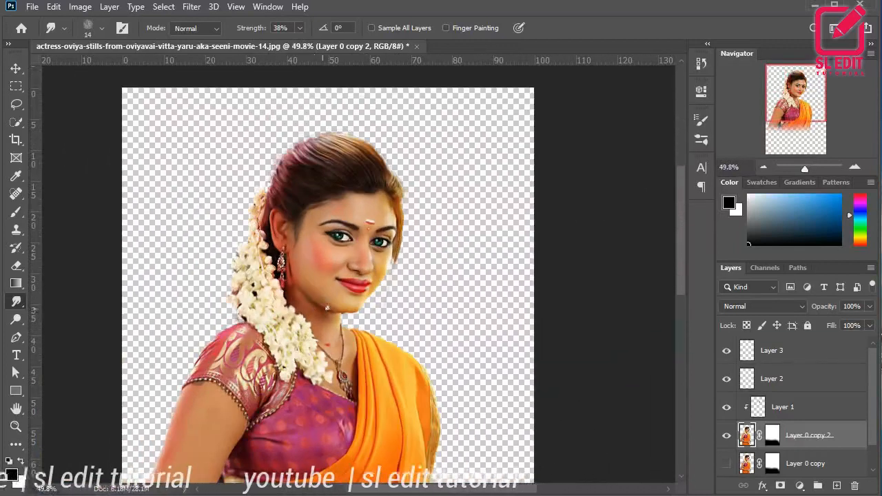
Step: Create a new 900 x 1080 px RGB document at 100 pixels/inch with a white background
{"action": "left_click", "coordinate": [31, 6]}
{"action": "left_click", "coordinate": [42, 21]}
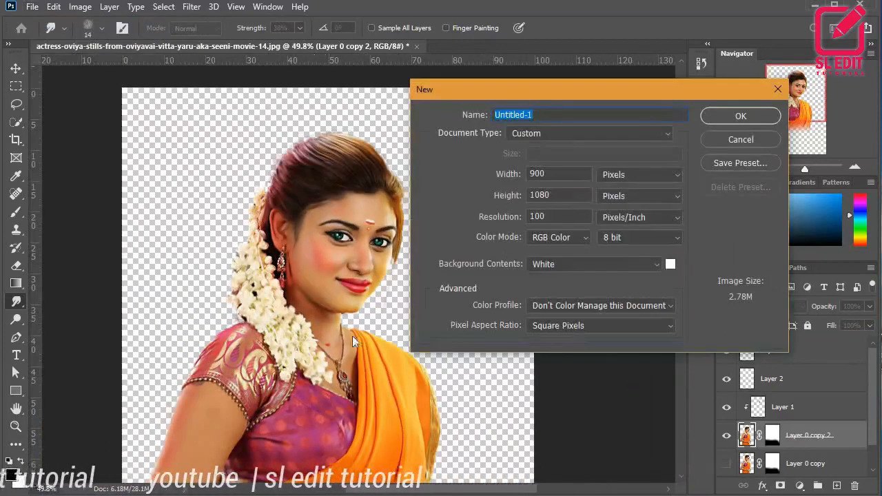
{"action": "key", "text": "Return"}
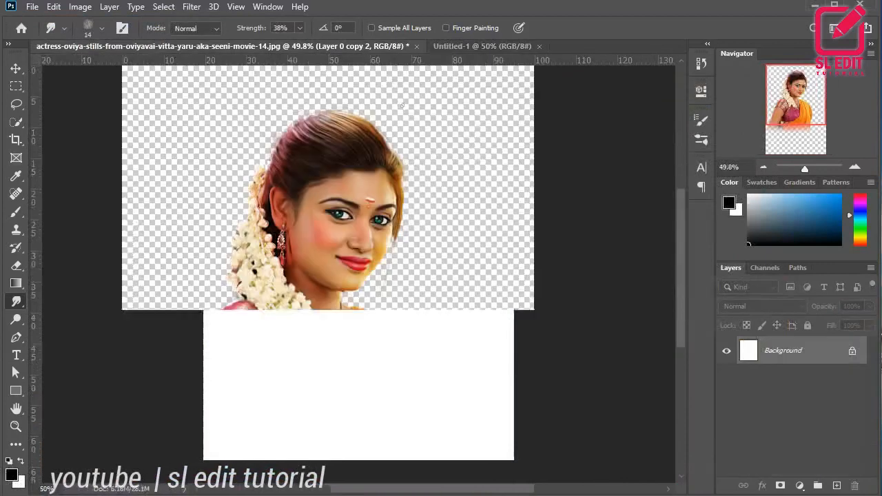
Step: Merge Layer 1, Layer 2 and Layer 3 down into Layer 0 copy 2 in the portrait document
{"action": "right_click", "coordinate": [776, 431]}
{"action": "left_click", "coordinate": [629, 361]}
{"action": "right_click", "coordinate": [776, 403]}
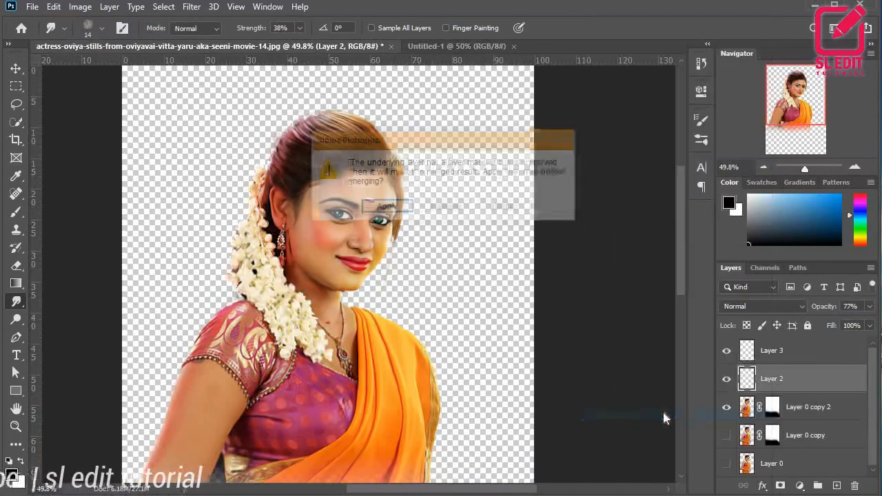
{"action": "left_click", "coordinate": [726, 379]}
{"action": "right_click", "coordinate": [791, 384]}
{"action": "left_click", "coordinate": [672, 276]}
{"action": "right_click", "coordinate": [780, 379]}
{"action": "left_click", "coordinate": [641, 416]}
{"action": "right_click", "coordinate": [784, 357]}
{"action": "left_click", "coordinate": [644, 415]}
Step: Copy the merged portrait layer into the new document and convert it to a Smart Object
{"action": "left_click_drag", "start_coordinate": [748, 351], "coordinate": [414, 200]}
{"action": "right_click", "coordinate": [818, 352]}
{"action": "left_click", "coordinate": [766, 201]}
{"action": "scroll", "coordinate": [476, 274], "scroll_direction": "down", "scroll_amount": 7}
{"action": "scroll", "coordinate": [404, 248], "scroll_direction": "up", "scroll_amount": 2}
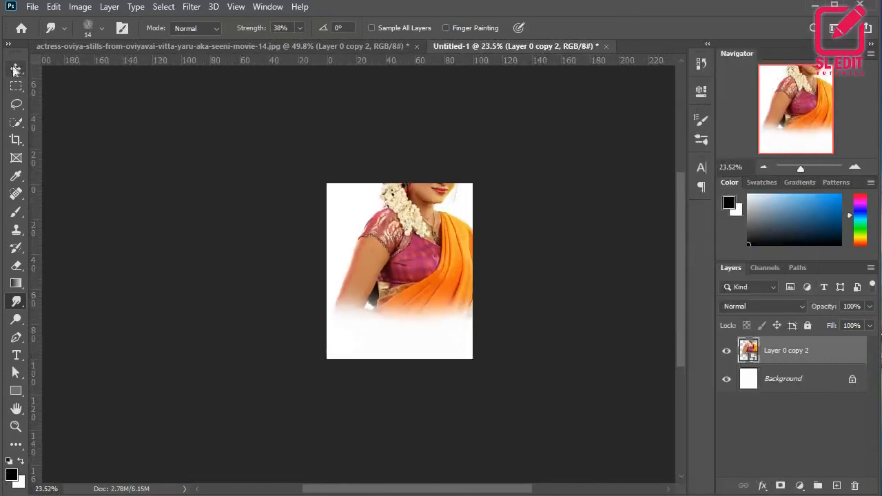
Step: Reposition and resize the portrait so the whole figure fits on the white canvas
{"action": "left_click", "coordinate": [15, 70]}
{"action": "left_click_drag", "start_coordinate": [487, 114], "coordinate": [434, 205]}
{"action": "scroll", "coordinate": [399, 303], "scroll_direction": "up", "scroll_amount": 5}
{"action": "left_click_drag", "start_coordinate": [395, 351], "coordinate": [418, 325]}
{"action": "key", "text": "Return"}
Step: Rasterize the portrait layer and erase the stray fringe around the hair with a 15 px Eraser
{"action": "scroll", "coordinate": [463, 202], "scroll_direction": "up", "scroll_amount": 6}
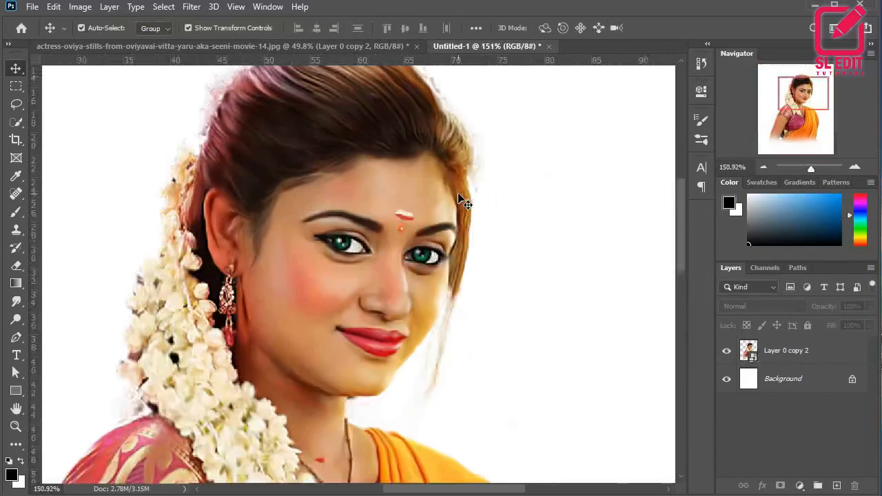
{"action": "scroll", "coordinate": [460, 200], "scroll_direction": "down", "scroll_amount": 2}
{"action": "scroll", "coordinate": [431, 104], "scroll_direction": "up", "scroll_amount": 3}
{"action": "left_click", "coordinate": [17, 267]}
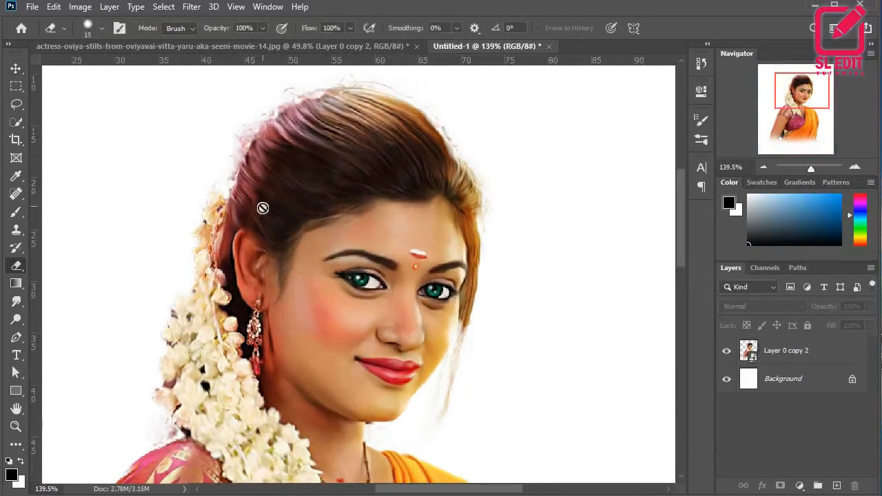
{"action": "scroll", "coordinate": [263, 208], "scroll_direction": "down", "scroll_amount": 3}
{"action": "scroll", "coordinate": [337, 206], "scroll_direction": "down", "scroll_amount": 3}
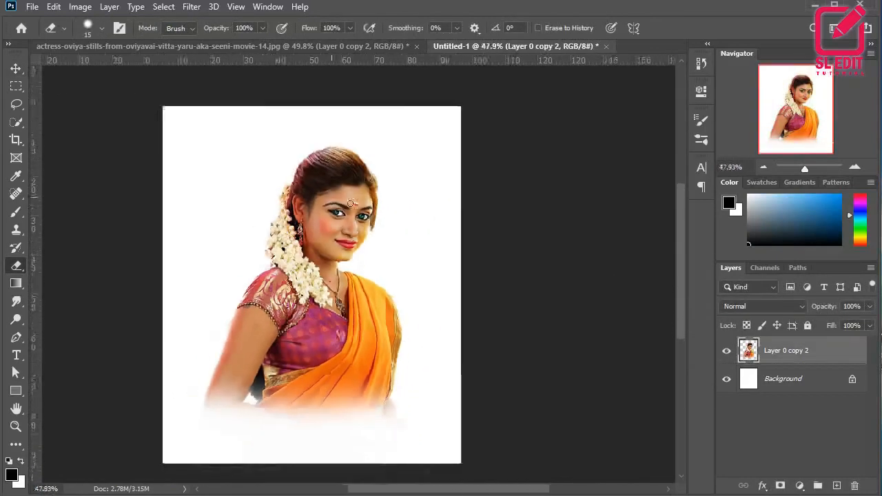
{"action": "scroll", "coordinate": [355, 205], "scroll_direction": "up", "scroll_amount": 2}
Step: Add a layer beneath the portrait and paint bright yellow behind the sari side of the figure with a soft 149 px brush
{"action": "left_click", "coordinate": [836, 485]}
{"action": "left_click_drag", "start_coordinate": [798, 352], "coordinate": [794, 378]}
{"action": "left_click", "coordinate": [11, 476]}
{"action": "left_click_drag", "start_coordinate": [671, 177], "coordinate": [689, 109]}
{"action": "left_click_drag", "start_coordinate": [704, 258], "coordinate": [704, 242]}
{"action": "left_click", "coordinate": [830, 90]}
{"action": "key", "text": "b"}
{"action": "left_click", "coordinate": [101, 29]}
{"action": "scroll", "coordinate": [113, 222], "scroll_direction": "up", "scroll_amount": 4}
{"action": "left_click", "coordinate": [107, 190]}
{"action": "left_click", "coordinate": [98, 29]}
{"action": "left_click_drag", "start_coordinate": [217, 257], "coordinate": [265, 257]}
{"action": "mouse_move", "coordinate": [368, 219]}
{"action": "left_mouse_down"}
{"action": "mouse_move", "coordinate": [412, 340]}
{"action": "mouse_move", "coordinate": [365, 169]}
{"action": "mouse_move", "coordinate": [378, 197]}
{"action": "mouse_move", "coordinate": [292, 152]}
{"action": "mouse_move", "coordinate": [187, 286]}
{"action": "mouse_move", "coordinate": [213, 427]}
{"action": "mouse_move", "coordinate": [193, 197]}
{"action": "mouse_move", "coordinate": [57, 423]}
{"action": "left_mouse_up"}
Step: Paint bright red behind the garland side of the figure, with a band of dark red outside it
{"action": "left_click", "coordinate": [12, 475]}
{"action": "left_click", "coordinate": [707, 100]}
{"action": "left_click", "coordinate": [688, 104]}
{"action": "left_click", "coordinate": [796, 97]}
{"action": "left_click", "coordinate": [12, 475]}
{"action": "left_click", "coordinate": [688, 210]}
{"action": "left_click", "coordinate": [828, 89]}
{"action": "mouse_move", "coordinate": [324, 103]}
{"action": "left_mouse_down"}
{"action": "mouse_move", "coordinate": [197, 104]}
{"action": "mouse_move", "coordinate": [181, 464]}
{"action": "mouse_move", "coordinate": [332, 470]}
{"action": "left_mouse_up"}
Step: Paint dark purple around the outer areas of the background
{"action": "left_click", "coordinate": [12, 475]}
{"action": "left_click", "coordinate": [708, 118]}
{"action": "left_click", "coordinate": [829, 90]}
{"action": "mouse_move", "coordinate": [426, 165]}
{"action": "left_mouse_down"}
{"action": "mouse_move", "coordinate": [436, 303]}
{"action": "mouse_move", "coordinate": [488, 380]}
{"action": "mouse_move", "coordinate": [118, 115]}
{"action": "mouse_move", "coordinate": [141, 255]}
{"action": "left_mouse_up"}
Step: Paint dark green in the background's upper-right area and add a green dab near the lower-left corner
{"action": "left_click", "coordinate": [11, 475]}
{"action": "left_click", "coordinate": [701, 213]}
{"action": "left_click", "coordinate": [829, 89]}
{"action": "mouse_move", "coordinate": [476, 121]}
{"action": "left_mouse_down"}
{"action": "mouse_move", "coordinate": [369, 102]}
{"action": "mouse_move", "coordinate": [443, 302]}
{"action": "left_mouse_up"}
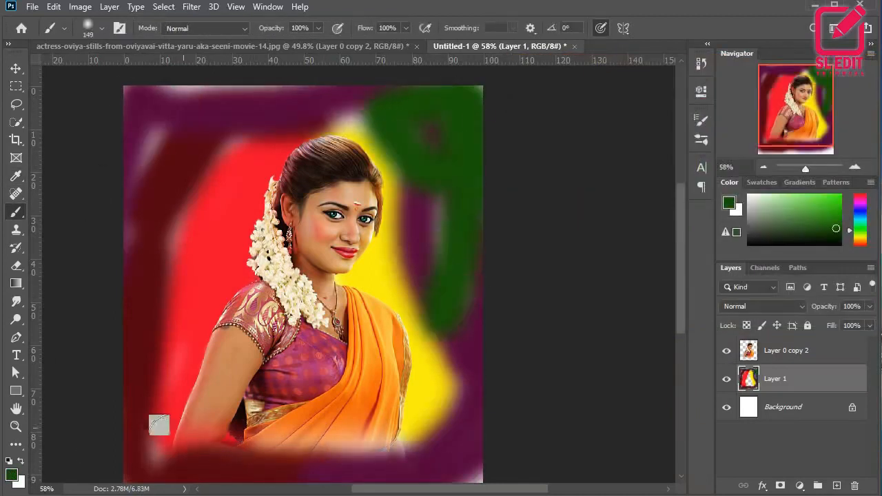
{"action": "left_click", "coordinate": [166, 455]}
Step: Smudge the red, yellow, purple and green background colours into one another with a 53 px textured tip at 24% strength
{"action": "left_click", "coordinate": [15, 302]}
{"action": "left_click", "coordinate": [102, 28]}
{"action": "scroll", "coordinate": [237, 206], "scroll_direction": "down", "scroll_amount": 2}
{"action": "scroll", "coordinate": [238, 205], "scroll_direction": "up", "scroll_amount": 1}
{"action": "left_click", "coordinate": [518, 189]}
{"action": "left_click", "coordinate": [102, 31]}
{"action": "left_click_drag", "start_coordinate": [238, 246], "coordinate": [215, 247]}
{"action": "mouse_move", "coordinate": [178, 181]}
{"action": "left_mouse_down"}
{"action": "mouse_move", "coordinate": [269, 128]}
{"action": "mouse_move", "coordinate": [260, 84]}
{"action": "mouse_move", "coordinate": [132, 127]}
{"action": "left_mouse_up"}
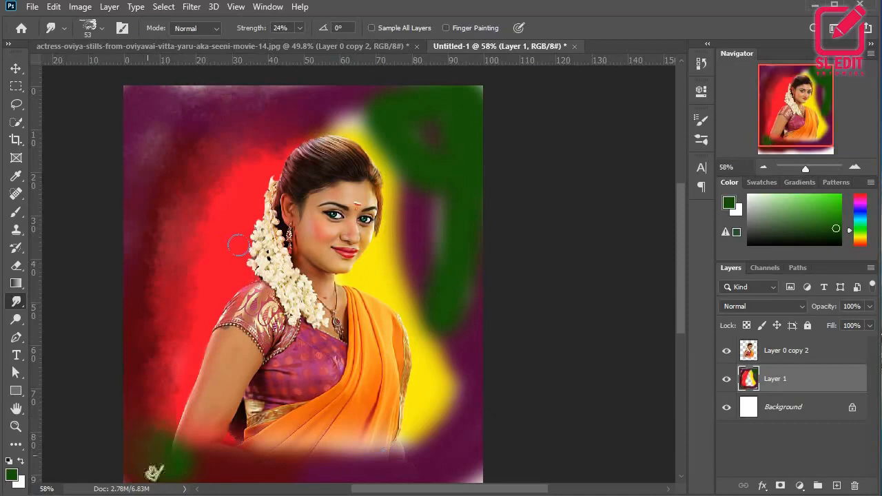
{"action": "mouse_move", "coordinate": [350, 481]}
{"action": "left_mouse_down"}
{"action": "mouse_move", "coordinate": [299, 469]}
{"action": "mouse_move", "coordinate": [432, 441]}
{"action": "mouse_move", "coordinate": [432, 453]}
{"action": "mouse_move", "coordinate": [434, 367]}
{"action": "mouse_move", "coordinate": [403, 425]}
{"action": "mouse_move", "coordinate": [426, 296]}
{"action": "mouse_move", "coordinate": [390, 287]}
{"action": "mouse_move", "coordinate": [401, 181]}
{"action": "mouse_move", "coordinate": [338, 125]}
{"action": "mouse_move", "coordinate": [434, 210]}
{"action": "mouse_move", "coordinate": [445, 204]}
{"action": "mouse_move", "coordinate": [324, 96]}
{"action": "left_mouse_up"}
{"action": "left_click_drag", "start_coordinate": [463, 324], "coordinate": [466, 404]}
{"action": "left_click_drag", "start_coordinate": [435, 489], "coordinate": [396, 488]}
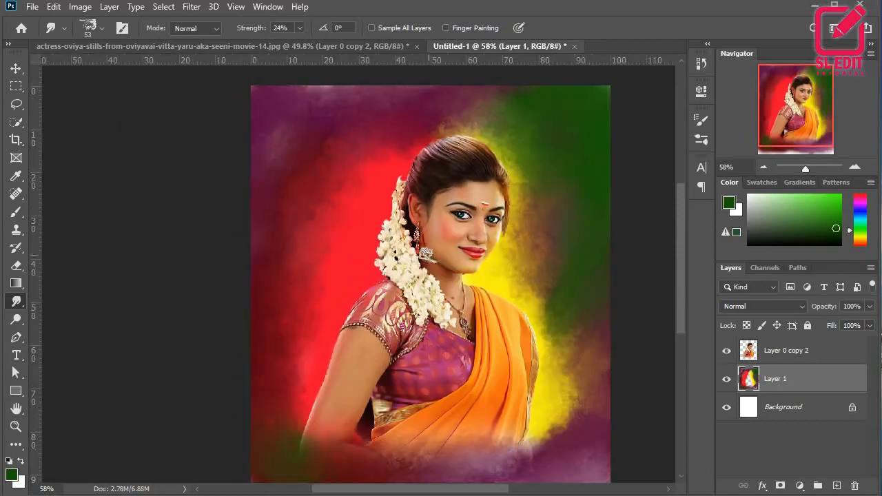
Step: Paint a soft black border around the background edges with the 149 px brush, using colour 000000
{"action": "left_click", "coordinate": [14, 476]}
{"action": "mouse_move", "coordinate": [646, 234]}
{"action": "left_mouse_down"}
{"action": "mouse_move", "coordinate": [643, 242]}
{"action": "mouse_move", "coordinate": [692, 272]}
{"action": "left_mouse_up"}
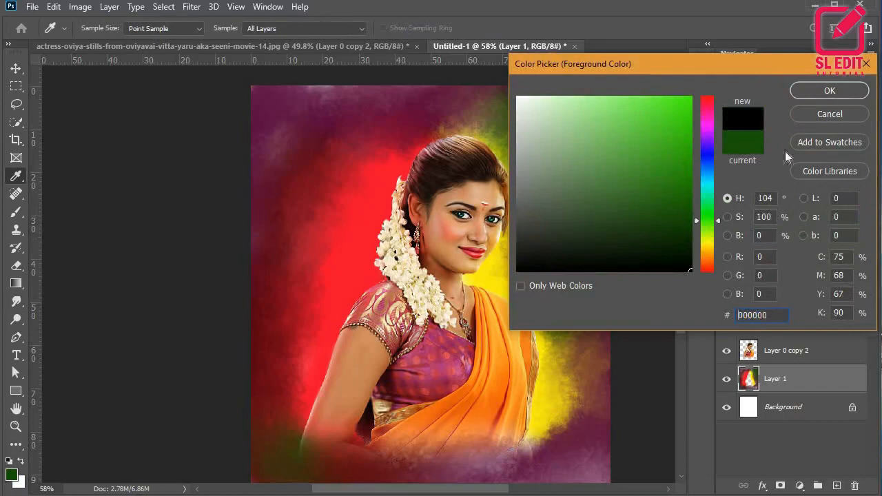
{"action": "left_click", "coordinate": [830, 90]}
{"action": "left_click", "coordinate": [16, 212]}
{"action": "mouse_move", "coordinate": [596, 358]}
{"action": "left_mouse_down"}
{"action": "mouse_move", "coordinate": [493, 69]}
{"action": "mouse_move", "coordinate": [223, 255]}
{"action": "mouse_move", "coordinate": [230, 233]}
{"action": "mouse_move", "coordinate": [266, 200]}
{"action": "left_mouse_up"}
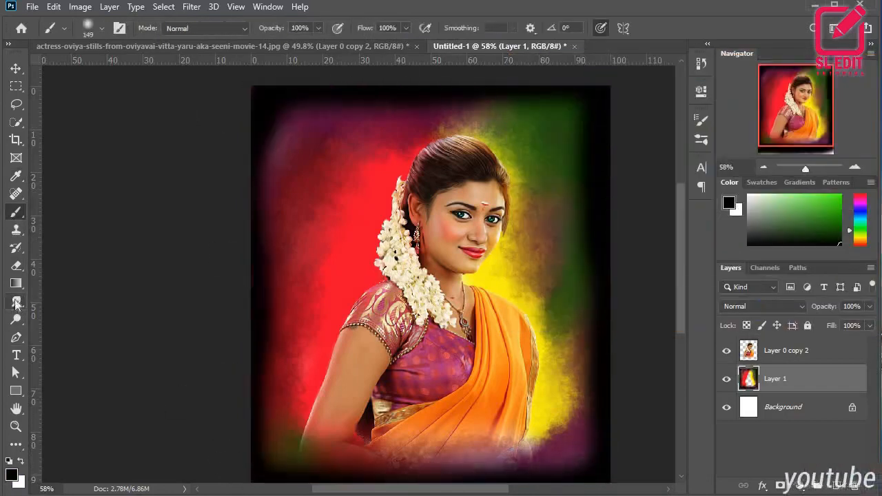
Step: Smudge the black border into the coloured background with the 53 px tip at 24% strength
{"action": "left_click", "coordinate": [16, 303]}
{"action": "mouse_move", "coordinate": [581, 145]}
{"action": "left_mouse_down"}
{"action": "mouse_move", "coordinate": [586, 360]}
{"action": "mouse_move", "coordinate": [557, 474]}
{"action": "mouse_move", "coordinate": [311, 474]}
{"action": "left_mouse_up"}
{"action": "mouse_move", "coordinate": [293, 309]}
{"action": "left_mouse_down"}
{"action": "mouse_move", "coordinate": [290, 148]}
{"action": "mouse_move", "coordinate": [247, 270]}
{"action": "mouse_move", "coordinate": [249, 391]}
{"action": "mouse_move", "coordinate": [284, 439]}
{"action": "mouse_move", "coordinate": [502, 486]}
{"action": "mouse_move", "coordinate": [576, 302]}
{"action": "left_mouse_up"}
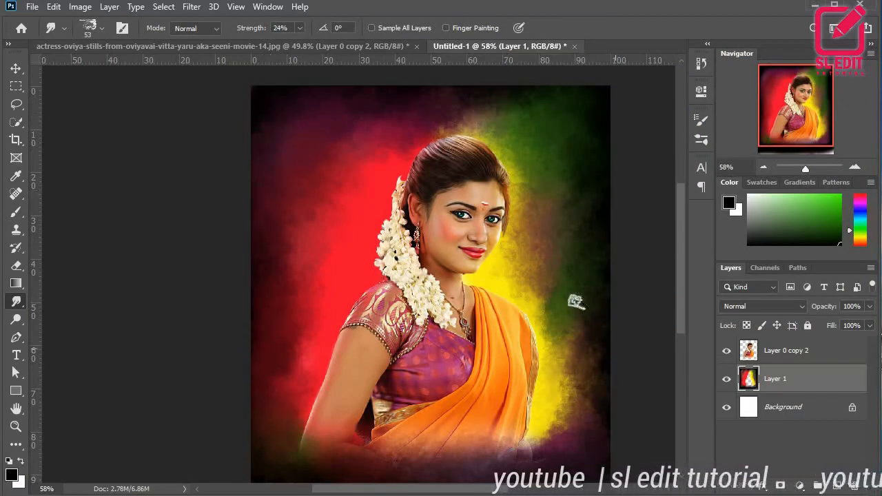
Step: Paint black across the canvas bottom below the figure and smudge it into the background
{"action": "scroll", "coordinate": [538, 280], "scroll_direction": "down", "scroll_amount": 2}
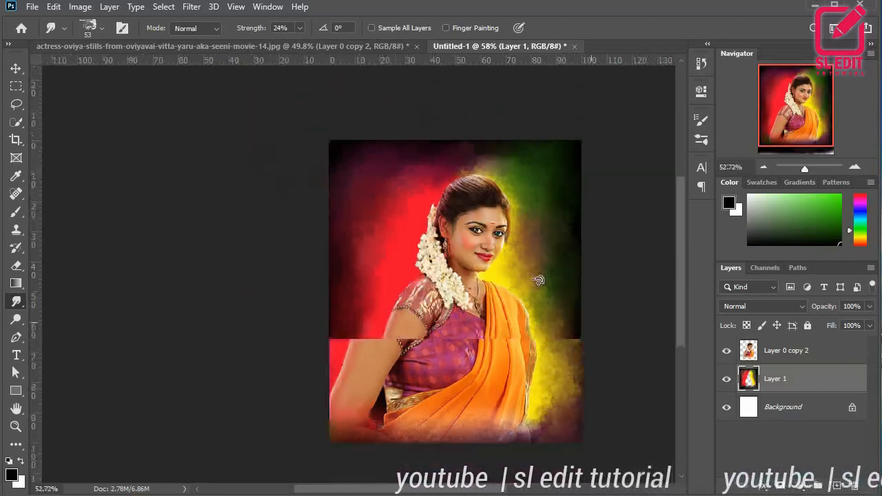
{"action": "key", "text": "b"}
{"action": "mouse_move", "coordinate": [337, 457]}
{"action": "left_mouse_down"}
{"action": "mouse_move", "coordinate": [499, 455]}
{"action": "mouse_move", "coordinate": [447, 434]}
{"action": "left_mouse_up"}
{"action": "left_click", "coordinate": [16, 302]}
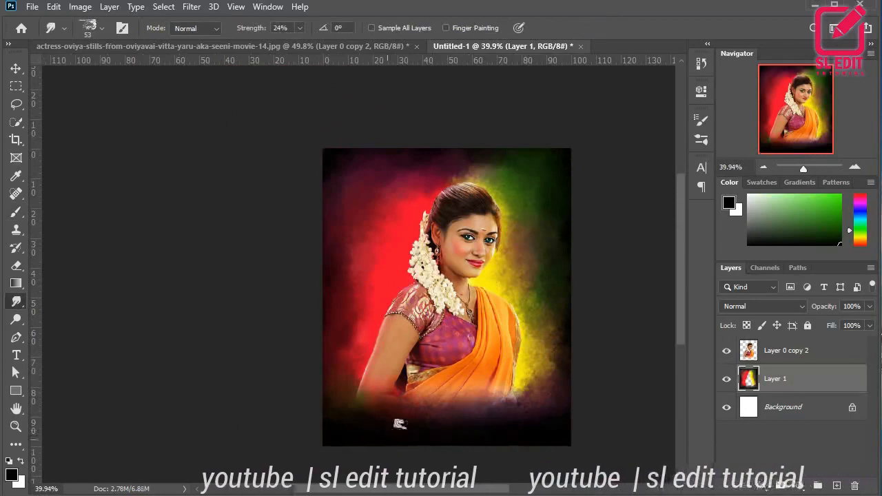
Step: Add a new layer clipped to the cut-out figure, set its blend mode to Overlay and choose bright red as the foreground colour
{"action": "scroll", "coordinate": [399, 424], "scroll_direction": "up", "scroll_amount": 5}
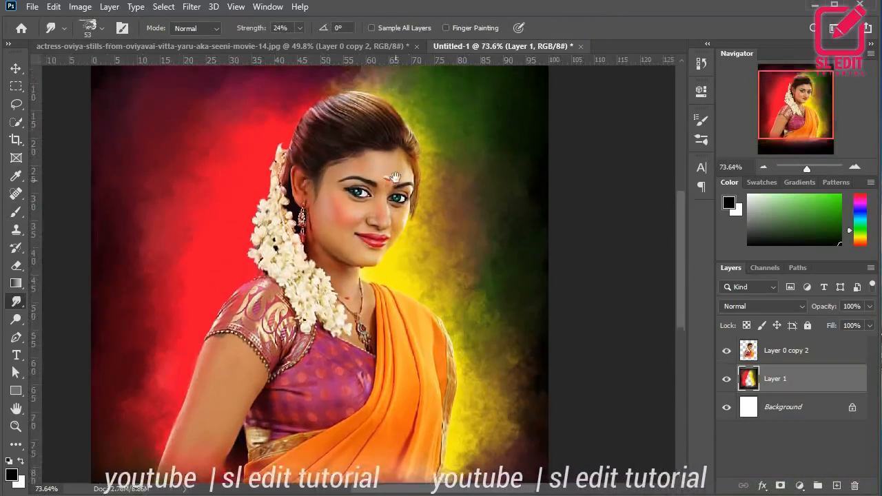
{"action": "scroll", "coordinate": [395, 177], "scroll_direction": "down", "scroll_amount": 1}
{"action": "left_click", "coordinate": [807, 350]}
{"action": "left_click", "coordinate": [837, 486]}
{"action": "right_click", "coordinate": [813, 353]}
{"action": "left_click", "coordinate": [672, 271]}
{"action": "left_click", "coordinate": [11, 474]}
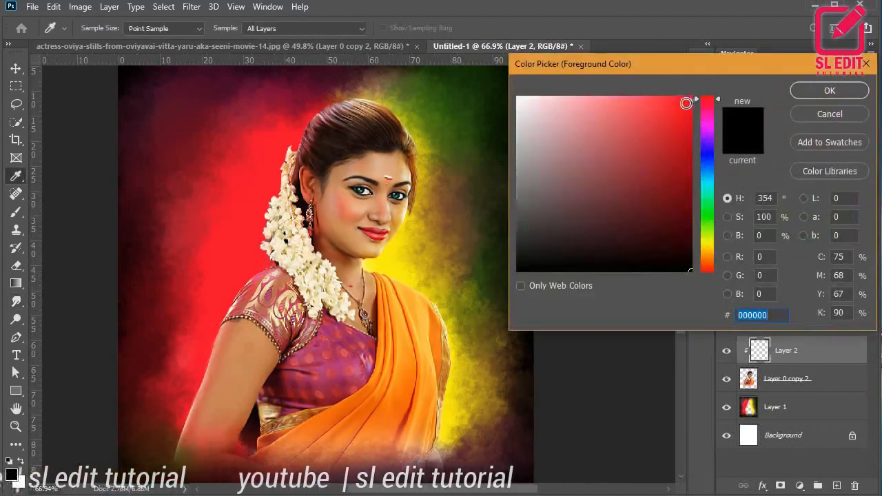
{"action": "left_click", "coordinate": [830, 90]}
{"action": "left_click", "coordinate": [763, 306]}
{"action": "left_click", "coordinate": [738, 306]}
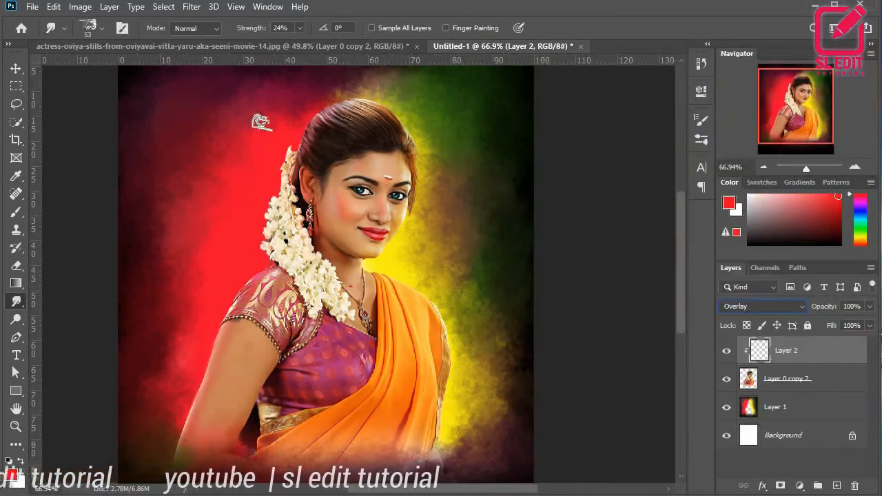
Step: Paint pinkish-red light along the red-side edge of the hair and flower garland with a soft 74 px brush at 69% opacity
{"action": "left_click", "coordinate": [16, 211]}
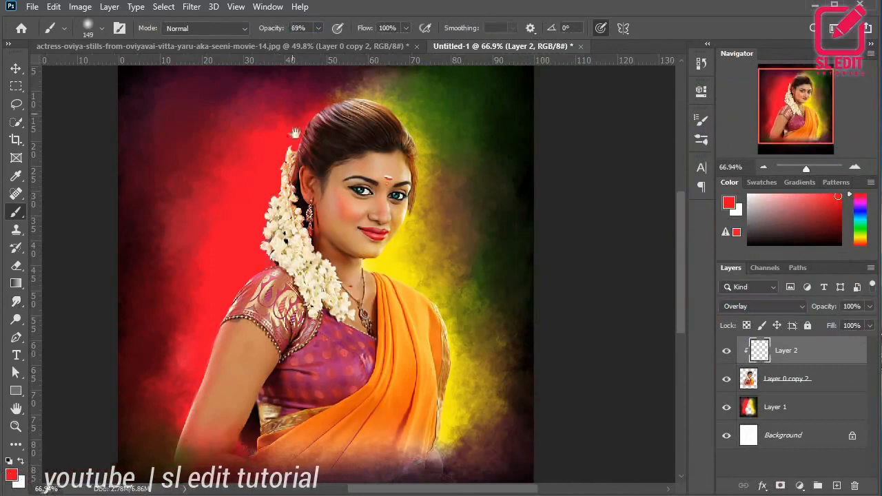
{"action": "left_click_drag", "start_coordinate": [295, 133], "coordinate": [295, 167]}
{"action": "left_click", "coordinate": [11, 474]}
{"action": "left_click", "coordinate": [709, 104]}
{"action": "left_click", "coordinate": [830, 90]}
{"action": "scroll", "coordinate": [297, 156], "scroll_direction": "up", "scroll_amount": 3}
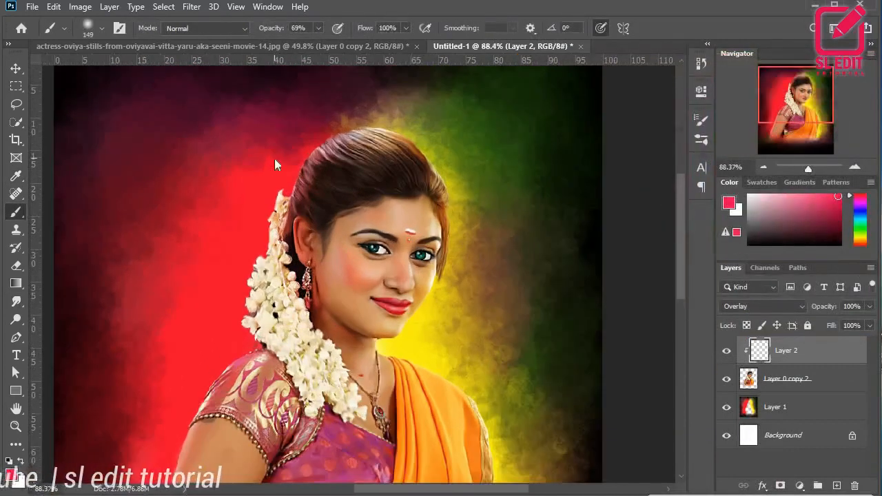
{"action": "scroll", "coordinate": [346, 144], "scroll_direction": "up", "scroll_amount": 4}
{"action": "key", "text": "bracketleft"}
{"action": "key", "text": "bracketleft"}
{"action": "key", "text": "bracketleft"}
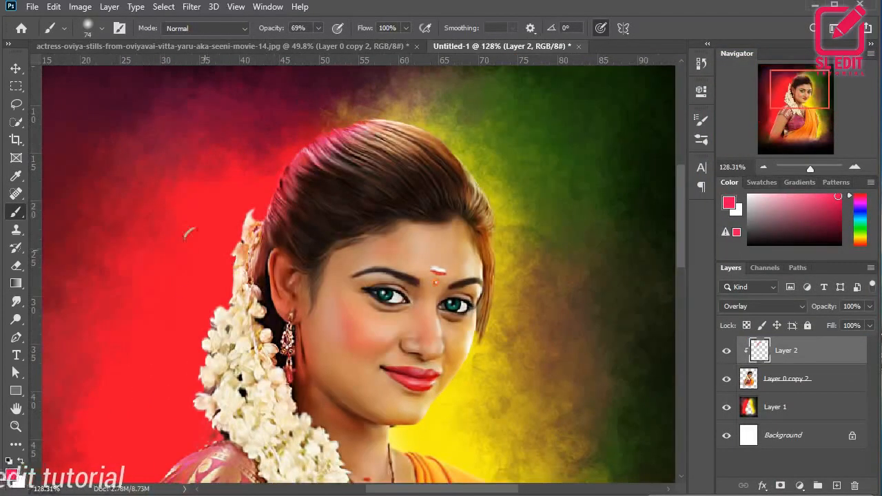
{"action": "left_click_drag", "start_coordinate": [173, 422], "coordinate": [238, 208]}
{"action": "scroll", "coordinate": [85, 358], "scroll_direction": "down", "scroll_amount": 5}
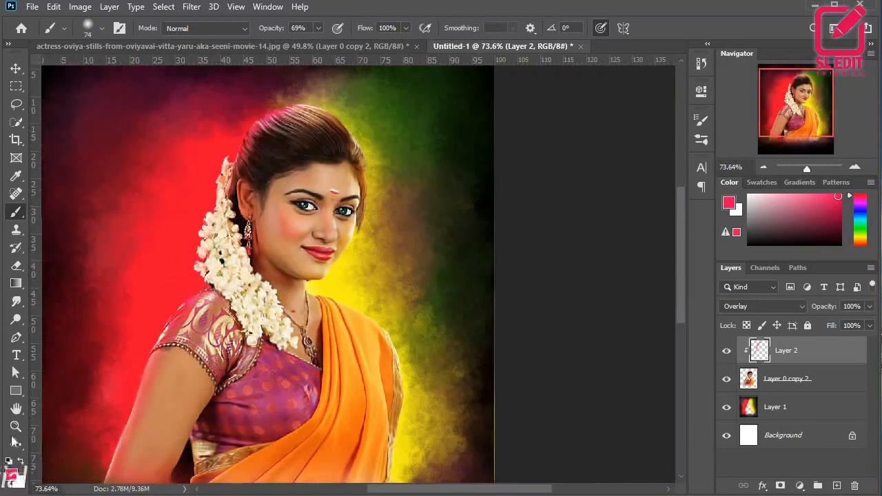
Step: Choose yellow as the foreground colour and paint light on the hair and face edge facing the yellow background
{"action": "left_click", "coordinate": [12, 475]}
{"action": "left_click", "coordinate": [704, 252]}
{"action": "left_click", "coordinate": [829, 89]}
{"action": "scroll", "coordinate": [341, 124], "scroll_direction": "up", "scroll_amount": 1}
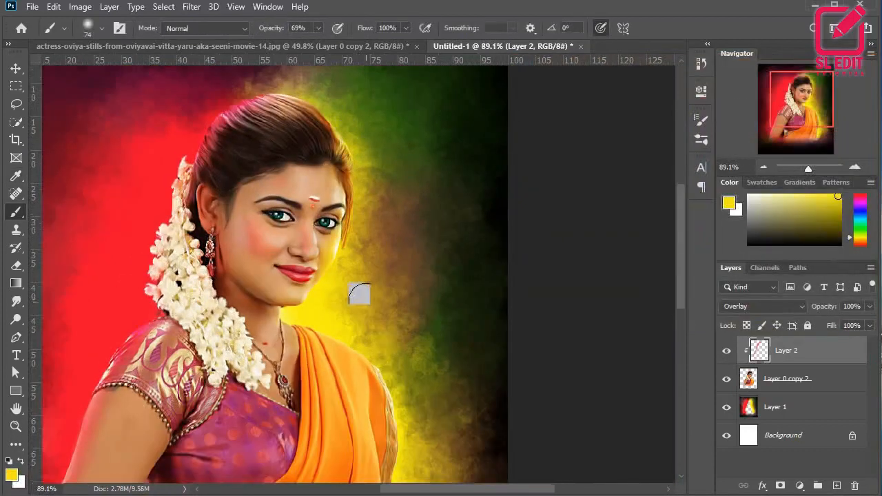
{"action": "scroll", "coordinate": [428, 342], "scroll_direction": "down", "scroll_amount": 1}
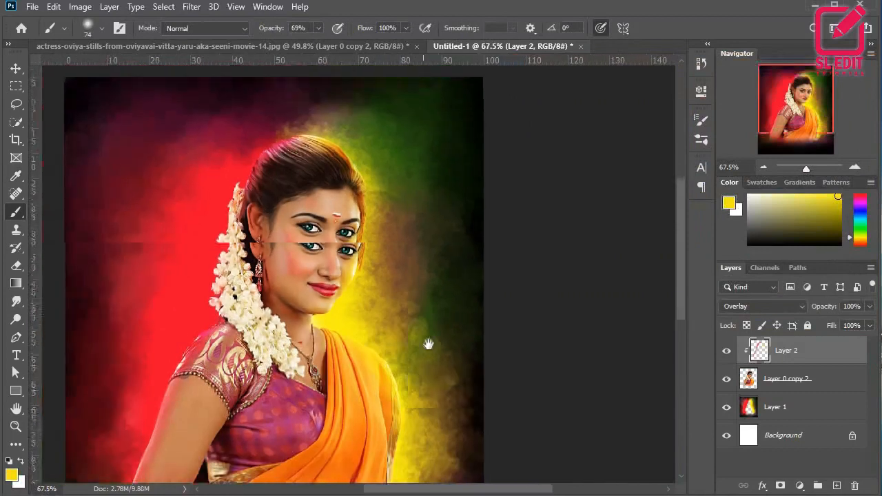
{"action": "scroll", "coordinate": [410, 234], "scroll_direction": "down", "scroll_amount": 1}
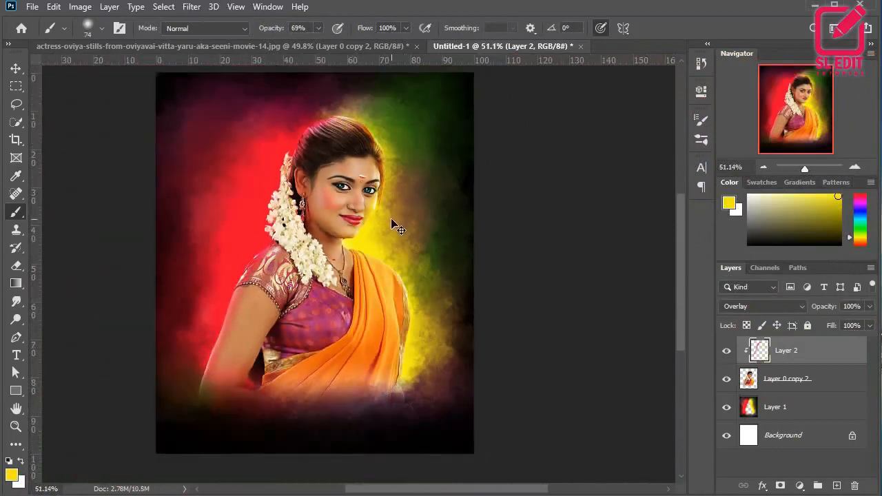
Step: Brush yellow highlights over the top of the hair at 44% brush opacity and lower Layer 2's opacity to about 59%
{"action": "scroll", "coordinate": [390, 217], "scroll_direction": "up", "scroll_amount": 3}
{"action": "scroll", "coordinate": [378, 186], "scroll_direction": "down", "scroll_amount": 1}
{"action": "scroll", "coordinate": [365, 131], "scroll_direction": "up", "scroll_amount": 2}
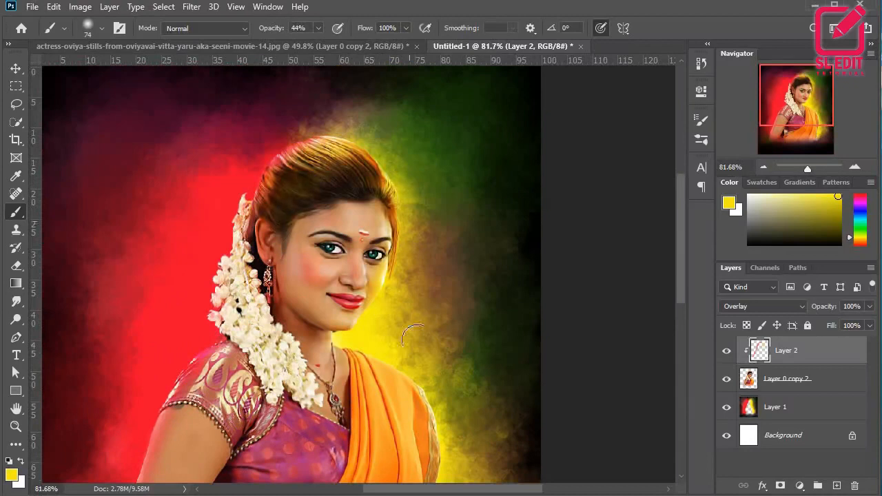
{"action": "scroll", "coordinate": [399, 345], "scroll_direction": "down", "scroll_amount": 1}
{"action": "scroll", "coordinate": [380, 228], "scroll_direction": "down", "scroll_amount": 1}
{"action": "scroll", "coordinate": [341, 233], "scroll_direction": "up", "scroll_amount": 2}
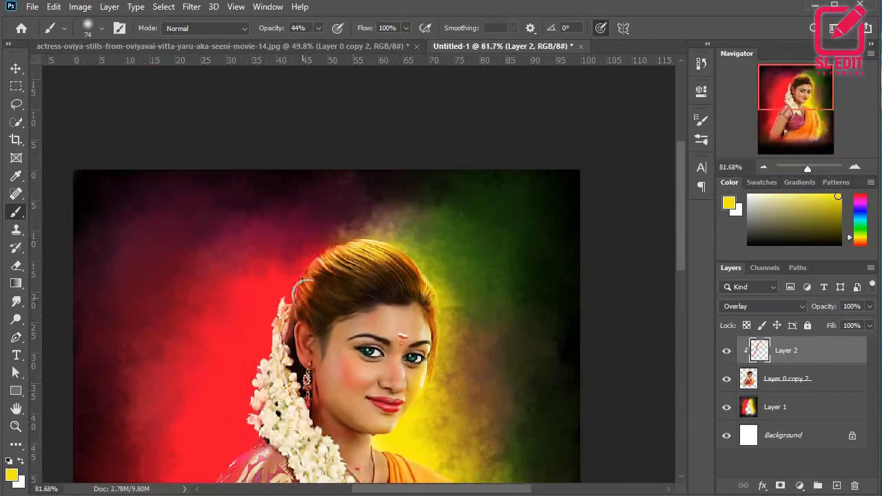
{"action": "scroll", "coordinate": [324, 324], "scroll_direction": "down", "scroll_amount": 1}
{"action": "scroll", "coordinate": [324, 324], "scroll_direction": "down", "scroll_amount": 1}
{"action": "scroll", "coordinate": [315, 306], "scroll_direction": "up", "scroll_amount": 2}
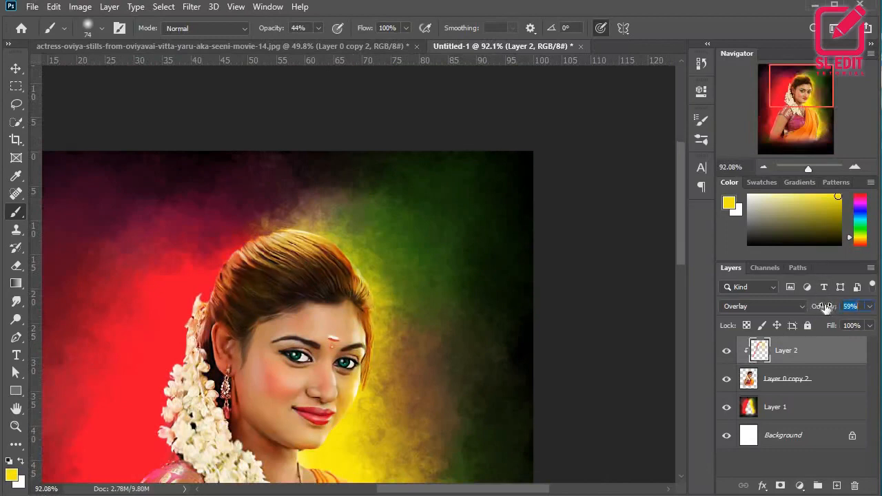
{"action": "scroll", "coordinate": [501, 329], "scroll_direction": "down", "scroll_amount": 3}
Step: Add a new layer on top and draw curved stray-hair paths with the Pen tool along the red-side edge of the hair
{"action": "left_click", "coordinate": [16, 68]}
{"action": "left_click", "coordinate": [560, 313]}
{"action": "left_click_drag", "start_coordinate": [536, 363], "coordinate": [467, 268]}
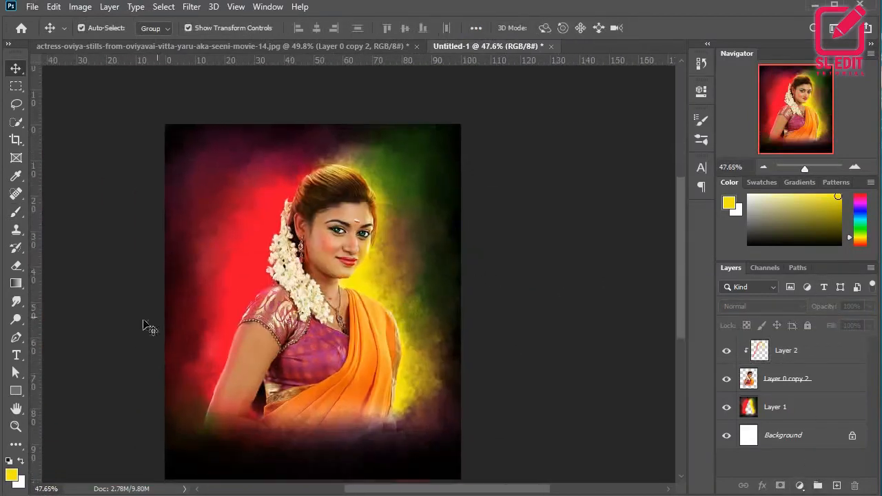
{"action": "left_click", "coordinate": [838, 487]}
{"action": "key", "text": "p"}
{"action": "scroll", "coordinate": [317, 207], "scroll_direction": "up", "scroll_amount": 4}
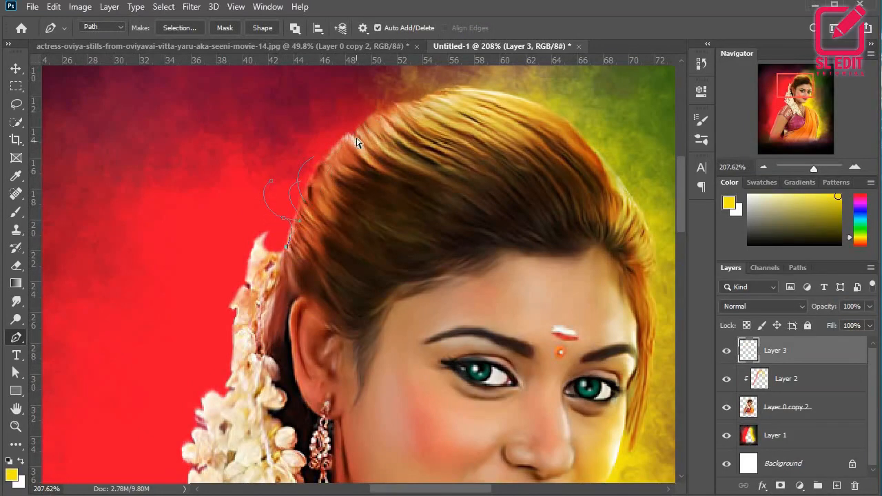
{"action": "left_click_drag", "start_coordinate": [406, 176], "coordinate": [380, 188]}
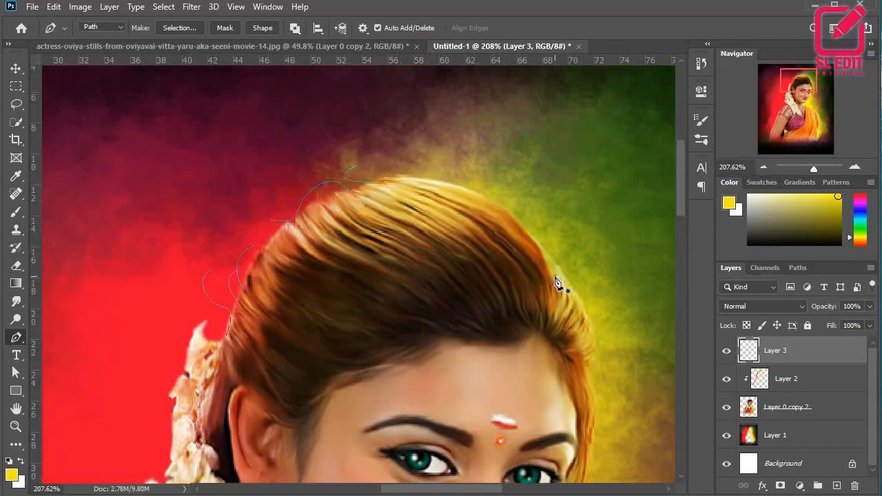
Step: Draw more curved stray-hair paths over the crown and down the yellow-side edge of the hair
{"action": "left_click_drag", "start_coordinate": [474, 199], "coordinate": [466, 202]}
{"action": "key", "text": "Escape"}
{"action": "left_click_drag", "start_coordinate": [428, 180], "coordinate": [500, 167]}
{"action": "key", "text": "Escape"}
{"action": "scroll", "coordinate": [477, 199], "scroll_direction": "down", "scroll_amount": 3}
{"action": "scroll", "coordinate": [586, 358], "scroll_direction": "up", "scroll_amount": 3}
{"action": "key", "text": "Escape"}
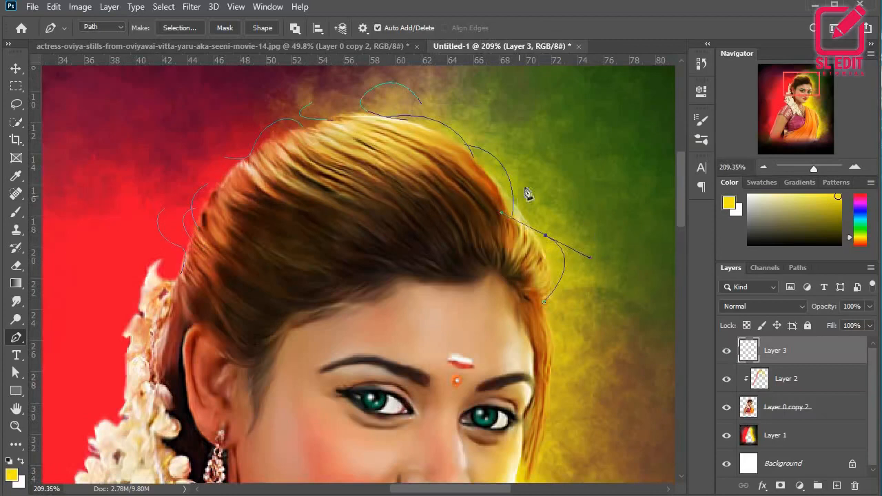
{"action": "scroll", "coordinate": [548, 296], "scroll_direction": "down", "scroll_amount": 1}
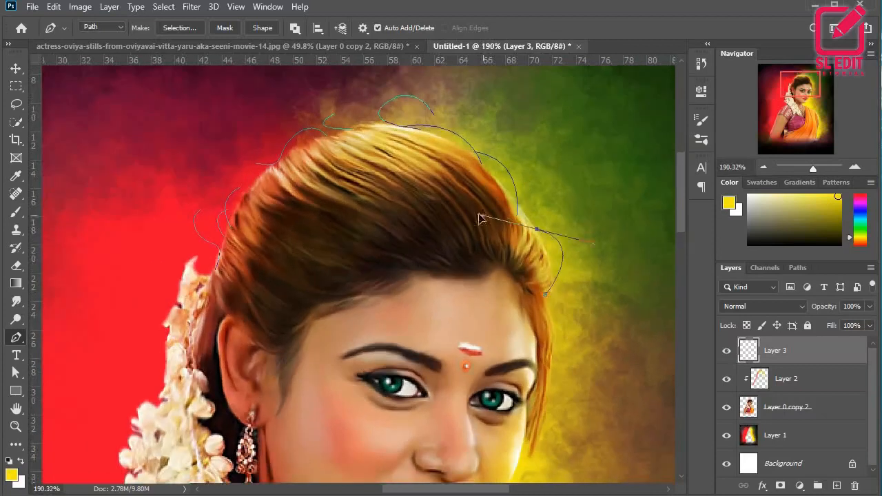
Step: Draw long loose strand paths beside the cheek down to the chin, undoing the misplaced curves
{"action": "left_click_drag", "start_coordinate": [550, 400], "coordinate": [583, 348]}
{"action": "scroll", "coordinate": [568, 372], "scroll_direction": "down", "scroll_amount": 2}
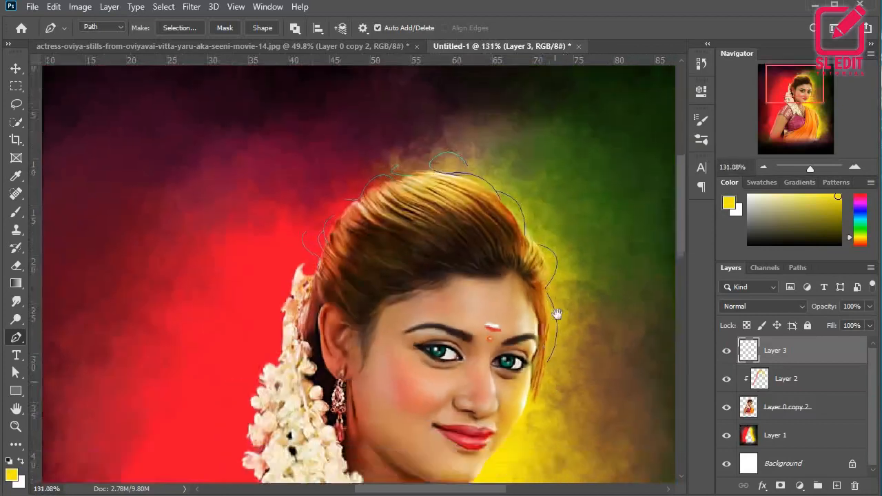
{"action": "scroll", "coordinate": [557, 275], "scroll_direction": "up", "scroll_amount": 1}
{"action": "left_click_drag", "start_coordinate": [525, 339], "coordinate": [570, 435]}
{"action": "key", "text": "ctrl+z"}
{"action": "key", "text": "ctrl+z"}
{"action": "scroll", "coordinate": [550, 385], "scroll_direction": "down", "scroll_amount": 2}
{"action": "key", "text": "ctrl+z"}
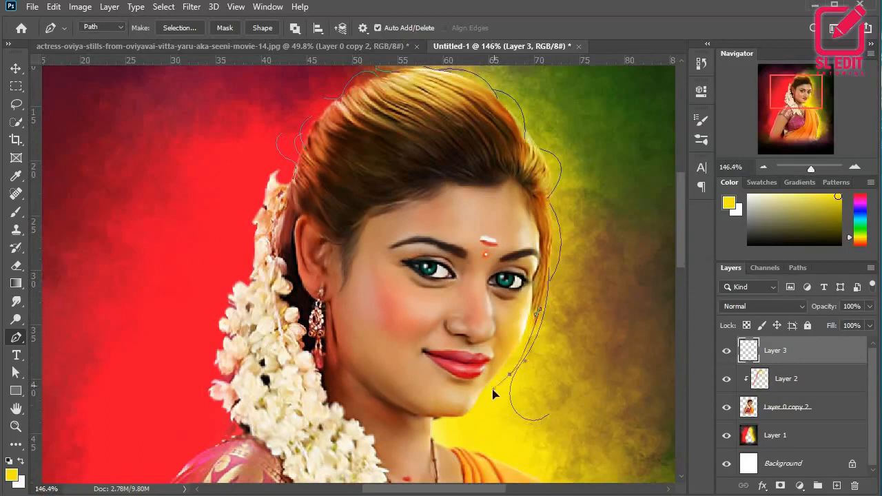
{"action": "scroll", "coordinate": [542, 351], "scroll_direction": "up", "scroll_amount": 3}
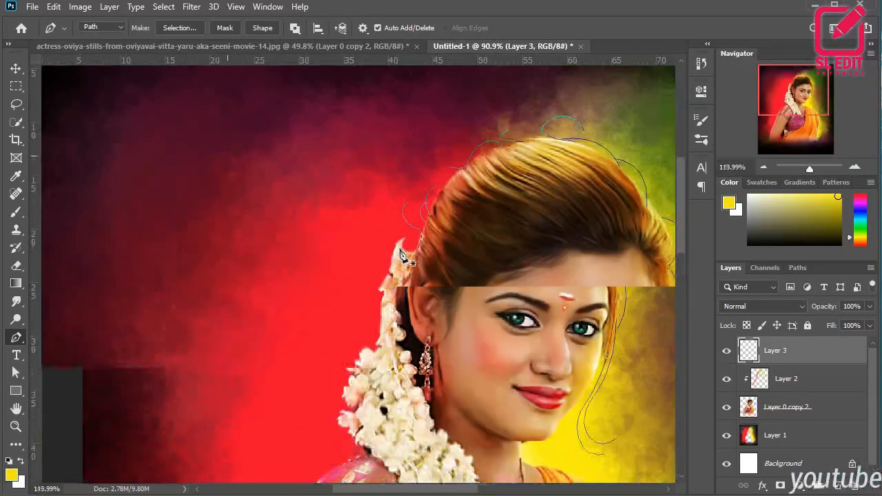
{"action": "scroll", "coordinate": [438, 222], "scroll_direction": "down", "scroll_amount": 7}
{"action": "left_click_drag", "start_coordinate": [596, 370], "coordinate": [477, 332]}
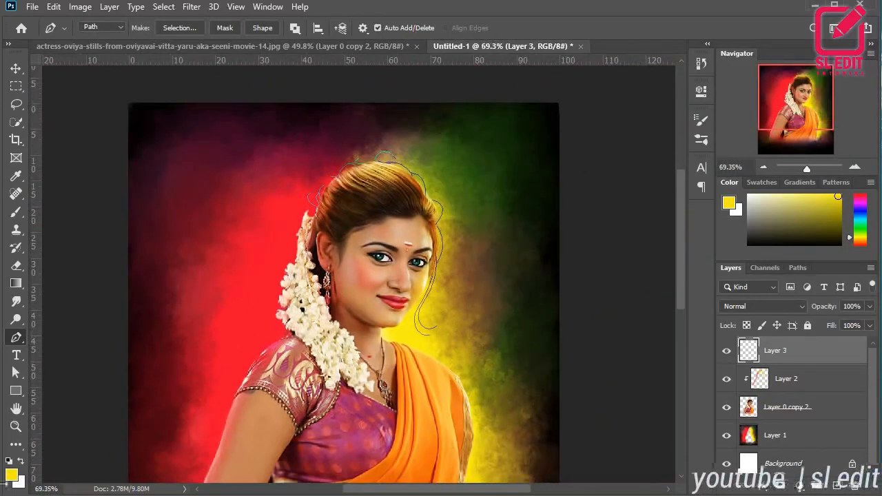
Step: Set the foreground colour to white and the brush to a hard round 1 px tip with Shape Dynamics and Scattering enabled
{"action": "left_click", "coordinate": [11, 476]}
{"action": "left_click", "coordinate": [519, 101]}
{"action": "left_click", "coordinate": [812, 93]}
{"action": "left_click", "coordinate": [268, 8]}
{"action": "left_click", "coordinate": [390, 128]}
{"action": "left_click", "coordinate": [16, 213]}
{"action": "left_click", "coordinate": [102, 29]}
{"action": "left_click", "coordinate": [191, 164]}
{"action": "left_click_drag", "start_coordinate": [111, 73], "coordinate": [81, 73]}
{"action": "left_click", "coordinate": [51, 34]}
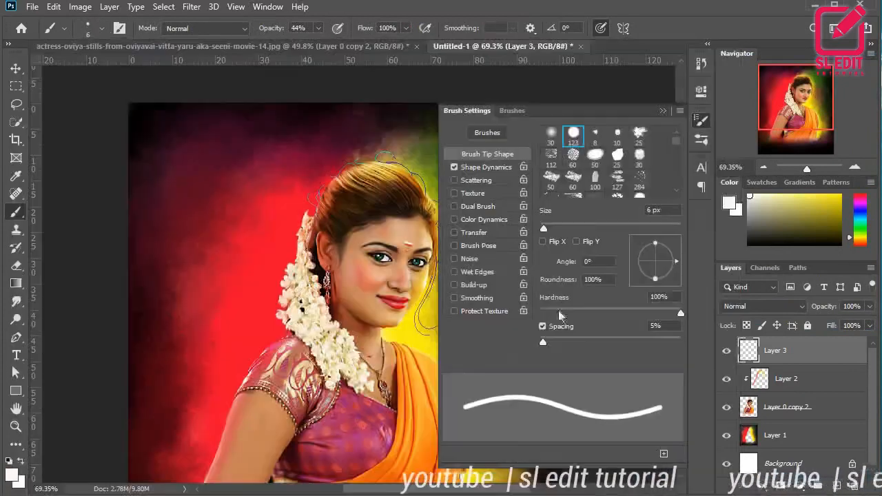
{"action": "left_click", "coordinate": [486, 167]}
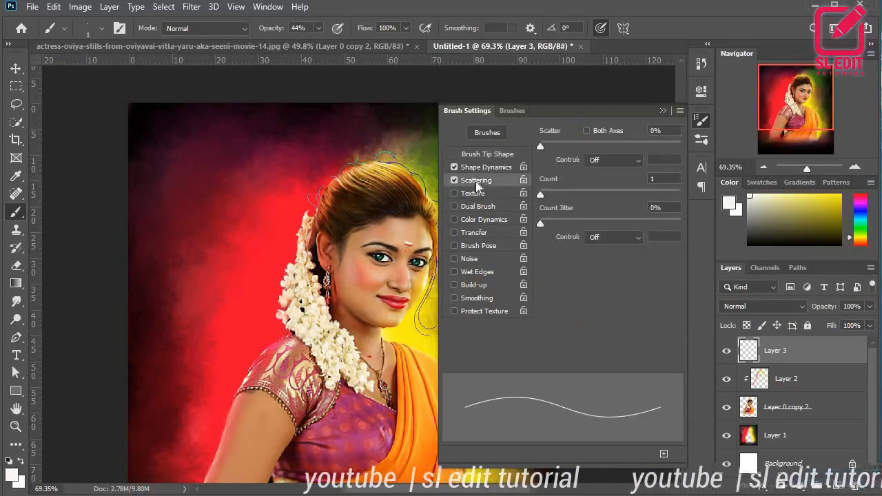
{"action": "left_click", "coordinate": [663, 110]}
Step: Stroke the stray-hair paths with the white 1 px brush on Layer 3 and clear the paths
{"action": "key", "text": "p"}
{"action": "right_click", "coordinate": [384, 156]}
{"action": "left_click", "coordinate": [422, 269]}
{"action": "left_click", "coordinate": [526, 169]}
{"action": "scroll", "coordinate": [372, 189], "scroll_direction": "up", "scroll_amount": 3}
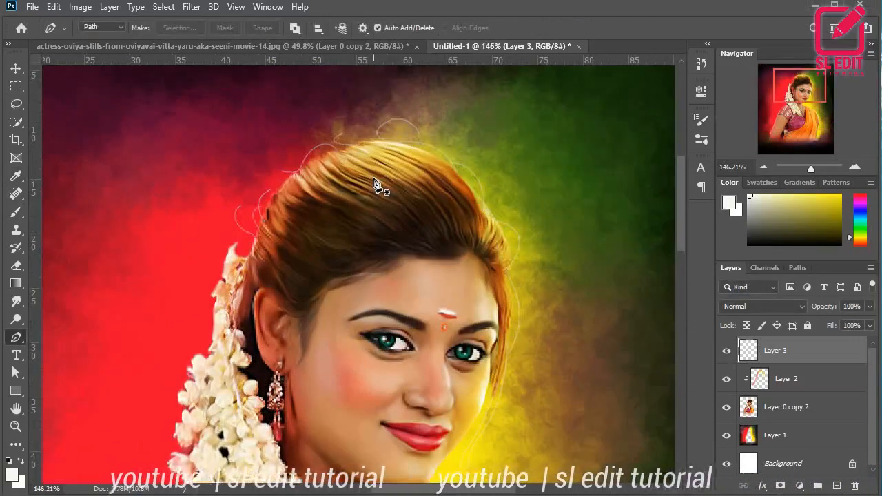
{"action": "scroll", "coordinate": [372, 190], "scroll_direction": "down", "scroll_amount": 1}
{"action": "scroll", "coordinate": [369, 182], "scroll_direction": "down", "scroll_amount": 3}
{"action": "scroll", "coordinate": [370, 182], "scroll_direction": "up", "scroll_amount": 4}
{"action": "scroll", "coordinate": [369, 182], "scroll_direction": "down", "scroll_amount": 5}
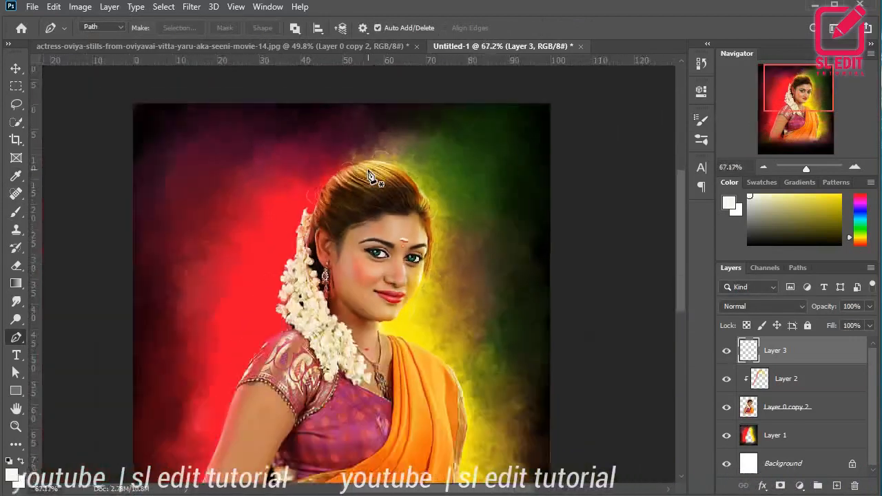
Step: Add a new layer directly beneath the cut-out figure and set up a soft round 195 px brush
{"action": "left_click_drag", "start_coordinate": [682, 215], "coordinate": [683, 255]}
{"action": "left_click", "coordinate": [836, 486]}
{"action": "left_click_drag", "start_coordinate": [796, 353], "coordinate": [797, 448]}
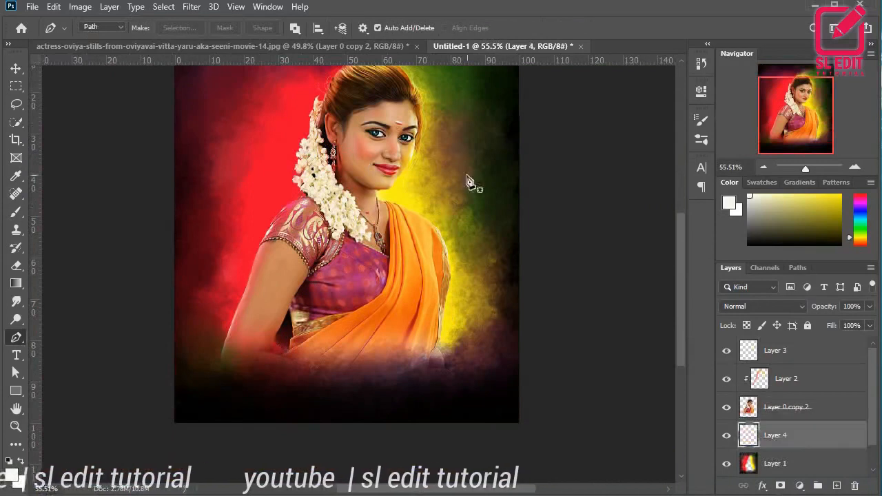
{"action": "scroll", "coordinate": [400, 185], "scroll_direction": "down", "scroll_amount": 3}
{"action": "scroll", "coordinate": [402, 188], "scroll_direction": "up", "scroll_amount": 1}
{"action": "key", "text": "b"}
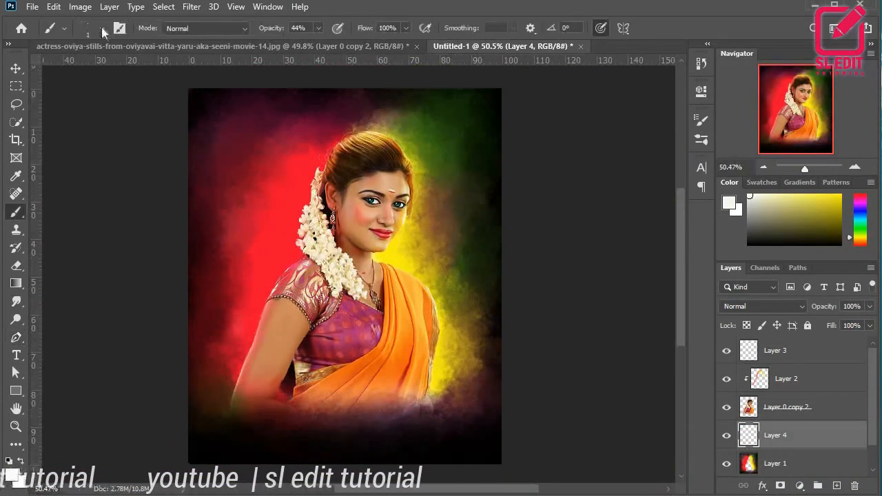
{"action": "left_click", "coordinate": [88, 28]}
{"action": "key", "text": "Escape"}
{"action": "left_click_drag", "start_coordinate": [212, 236], "coordinate": [244, 235]}
Step: Try painting a soft white glow behind the figure on Layer 4
{"action": "left_click_drag", "start_coordinate": [266, 276], "coordinate": [280, 350]}
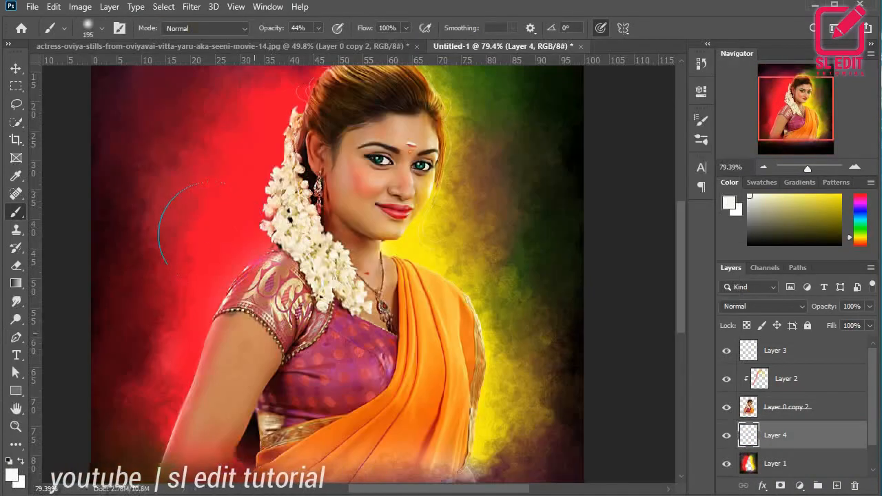
{"action": "scroll", "coordinate": [173, 234], "scroll_direction": "down", "scroll_amount": 2}
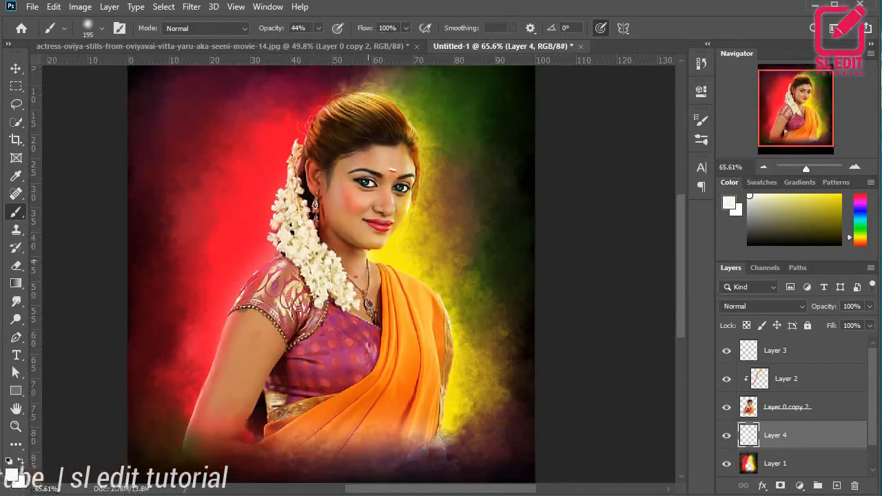
{"action": "scroll", "coordinate": [330, 409], "scroll_direction": "down", "scroll_amount": 1}
Step: Choose near-black and paint a soft shadow behind the head, shoulders and arm on Layer 4 at 44% brush opacity
{"action": "left_click", "coordinate": [11, 472]}
{"action": "left_click", "coordinate": [526, 257]}
{"action": "key", "text": "Return"}
{"action": "key", "text": "b"}
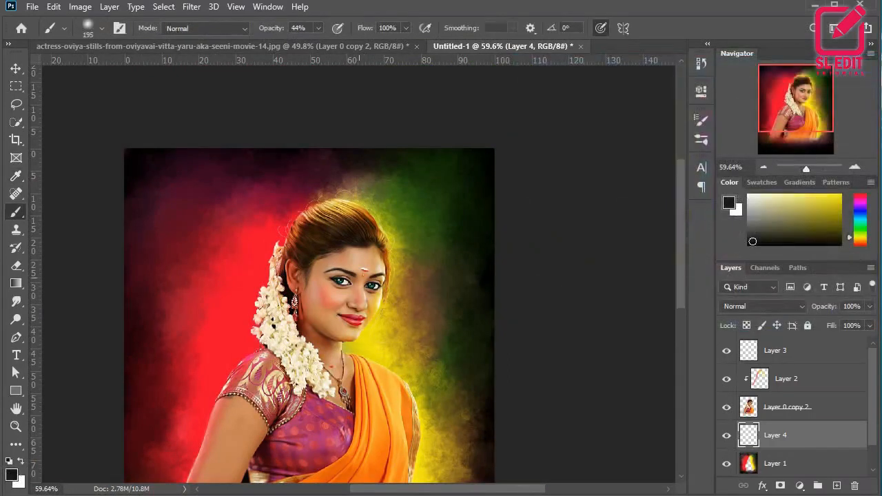
{"action": "left_click", "coordinate": [355, 236]}
{"action": "left_click", "coordinate": [287, 335]}
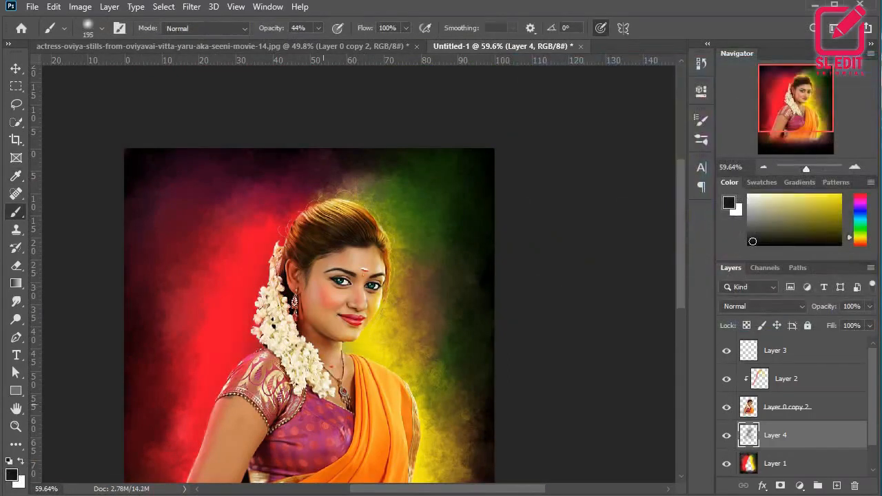
{"action": "left_click_drag", "start_coordinate": [364, 364], "coordinate": [312, 354]}
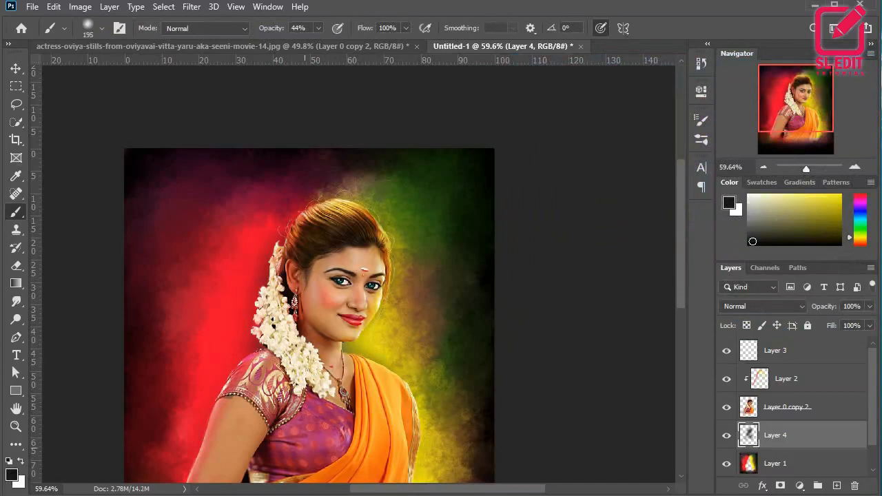
{"action": "scroll", "coordinate": [248, 434], "scroll_direction": "down", "scroll_amount": 4}
{"action": "left_click_drag", "start_coordinate": [248, 433], "coordinate": [262, 327]}
{"action": "scroll", "coordinate": [300, 228], "scroll_direction": "up", "scroll_amount": 5}
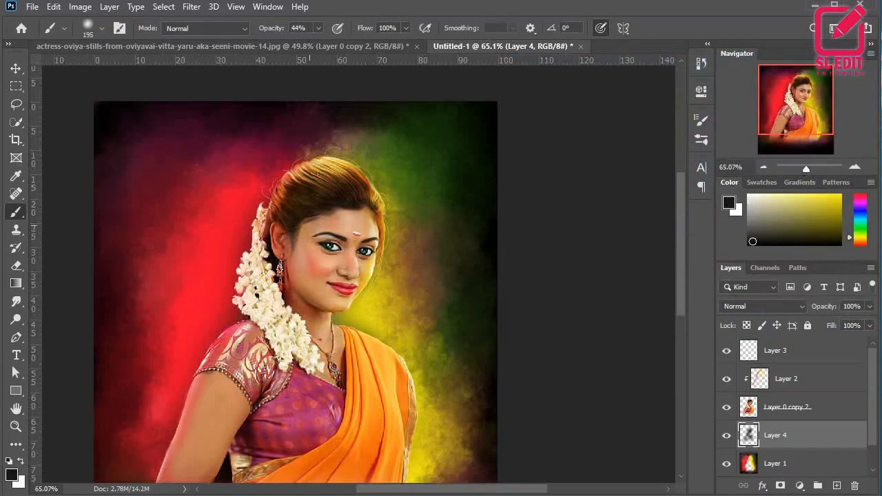
{"action": "left_click_drag", "start_coordinate": [355, 247], "coordinate": [298, 382]}
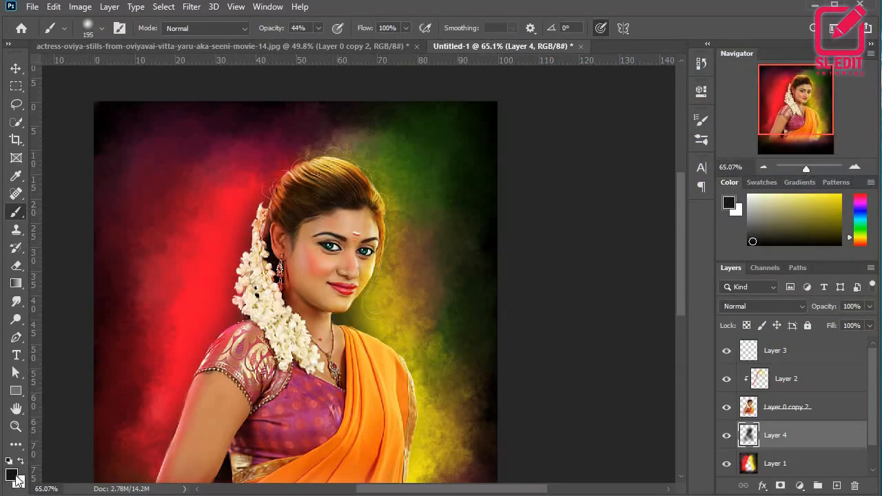
Step: Brush soft white light behind the head, flowers and arm on Layer 4, and undo the last stroke
{"action": "key", "text": "x"}
{"action": "left_click_drag", "start_coordinate": [260, 277], "coordinate": [206, 388]}
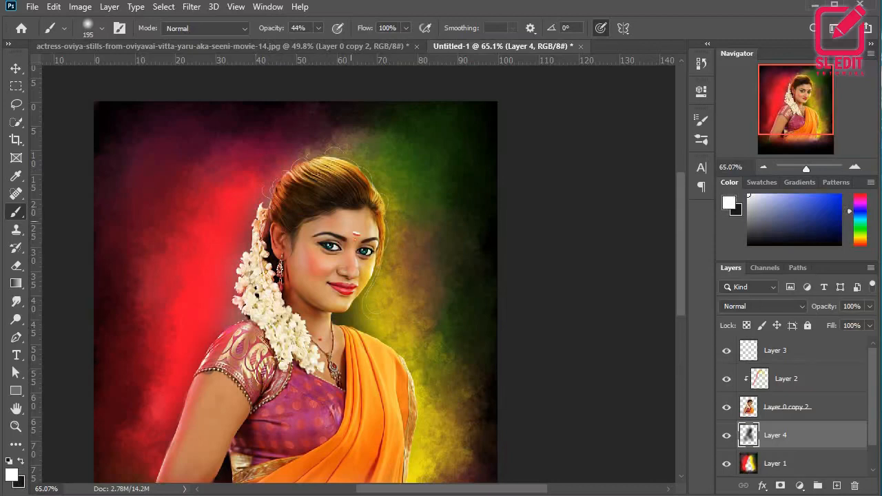
{"action": "left_click_drag", "start_coordinate": [351, 200], "coordinate": [359, 186]}
{"action": "left_click_drag", "start_coordinate": [215, 375], "coordinate": [186, 458]}
{"action": "scroll", "coordinate": [219, 411], "scroll_direction": "down", "scroll_amount": 3}
{"action": "key", "text": "ctrl+z"}
{"action": "scroll", "coordinate": [246, 390], "scroll_direction": "up", "scroll_amount": 4}
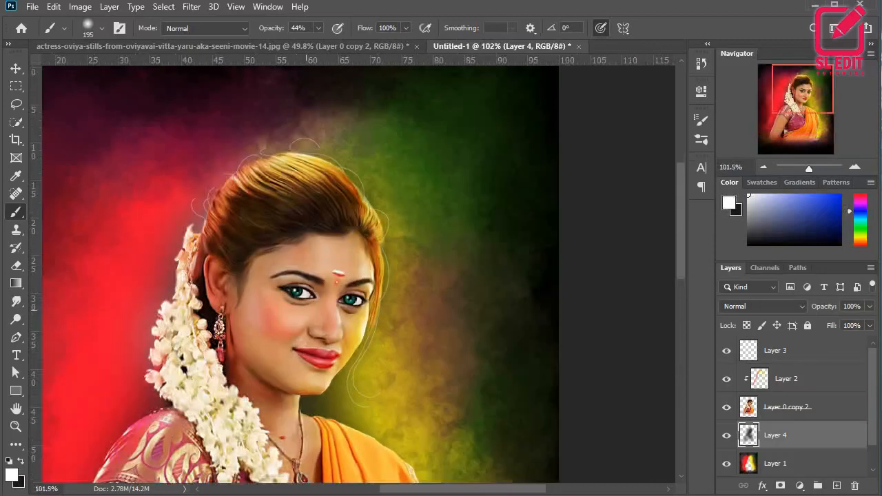
{"action": "scroll", "coordinate": [246, 390], "scroll_direction": "down", "scroll_amount": 2}
{"action": "scroll", "coordinate": [385, 236], "scroll_direction": "down", "scroll_amount": 2}
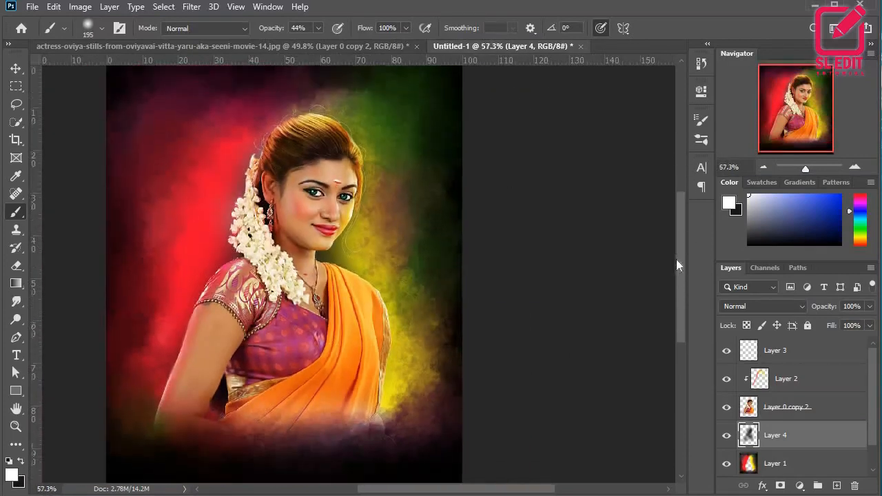
Step: Stamp all visible layers into a new merged layer and move it to the top of the layer stack
{"action": "left_click", "coordinate": [192, 7]}
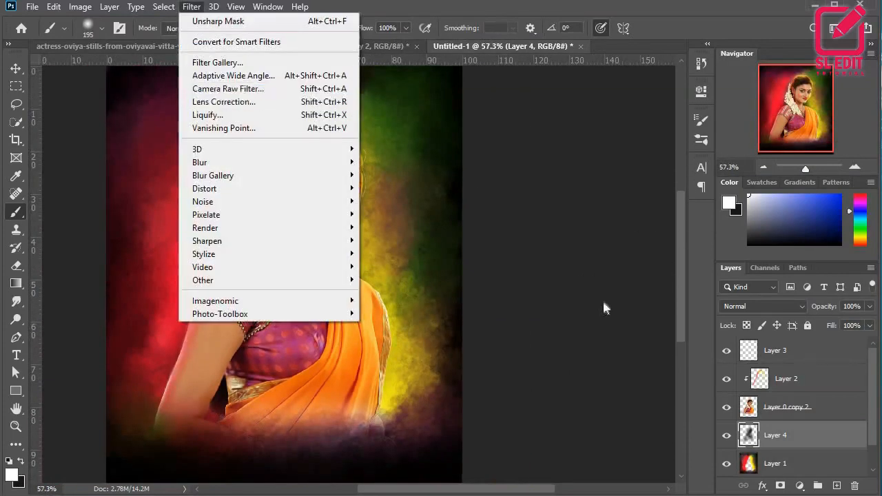
{"action": "left_click", "coordinate": [602, 299]}
{"action": "left_click", "coordinate": [783, 408]}
{"action": "key", "text": "ctrl+alt+shift+e"}
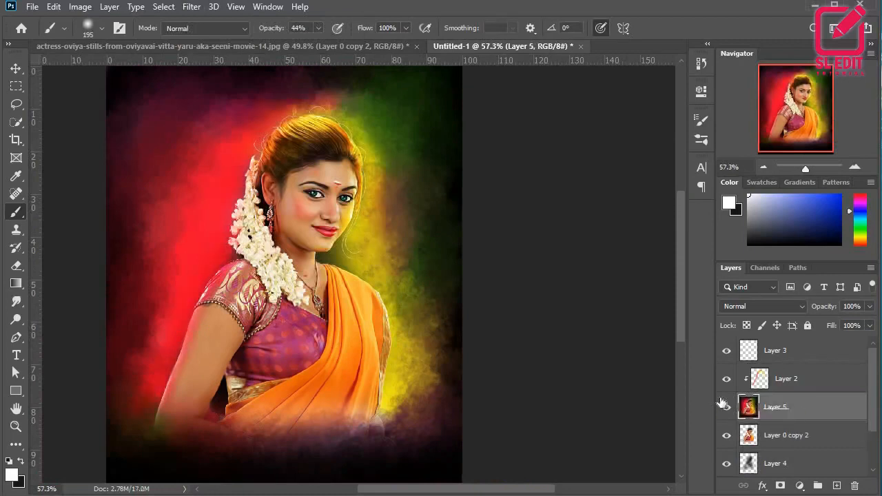
{"action": "key", "text": "ctrl+shift+["}
{"action": "key", "text": "ctrl+shift+]"}
Step: Using the Camera Raw Filter, set Temperature +13, Tint +8, Exposure -0.15, Contrast +24, Highlights -16, Shadows +15, Texture -9, Clarity +13 and Dehaze +58
{"action": "left_click", "coordinate": [191, 6]}
{"action": "left_click", "coordinate": [214, 89]}
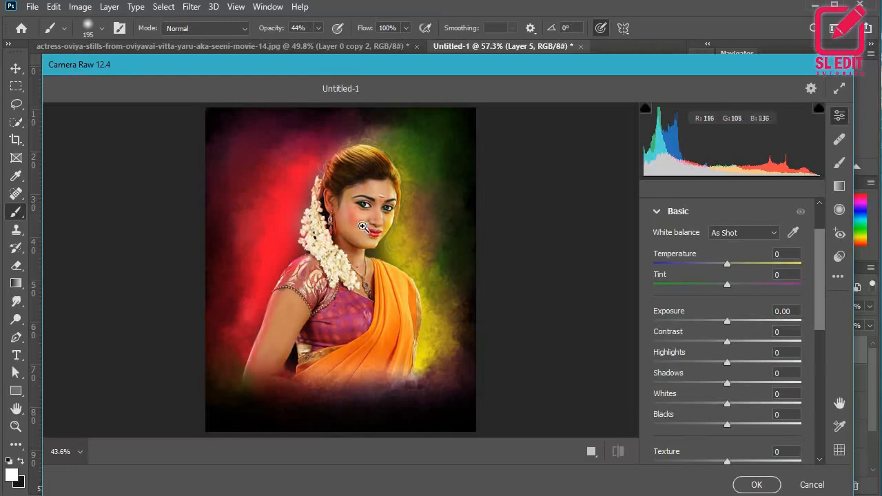
{"action": "left_click", "coordinate": [365, 227]}
{"action": "left_click_drag", "start_coordinate": [730, 265], "coordinate": [734, 287]}
{"action": "left_click_drag", "start_coordinate": [727, 324], "coordinate": [772, 438]}
{"action": "scroll", "coordinate": [722, 417], "scroll_direction": "down", "scroll_amount": 2}
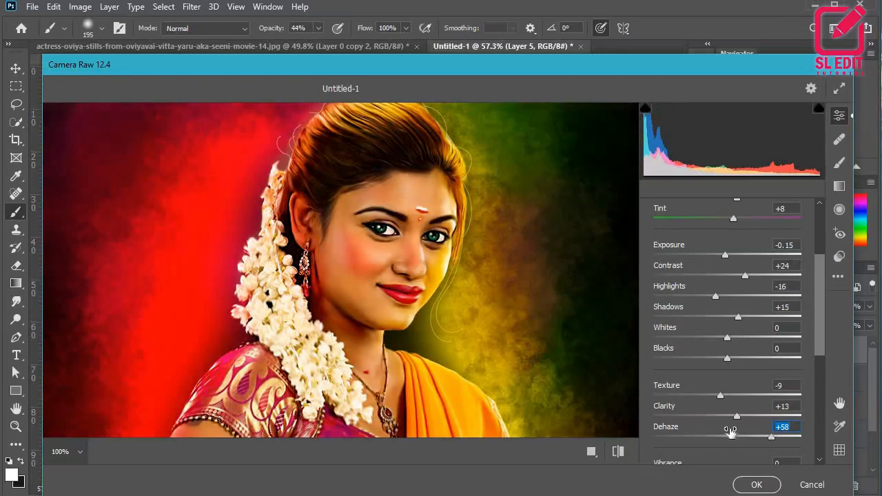
Step: Reduce Dehaze to +29, raise Exposure to +0.05 and apply the Camera Raw adjustments to the merged layer
{"action": "left_click", "coordinate": [554, 314], "text": "alt"}
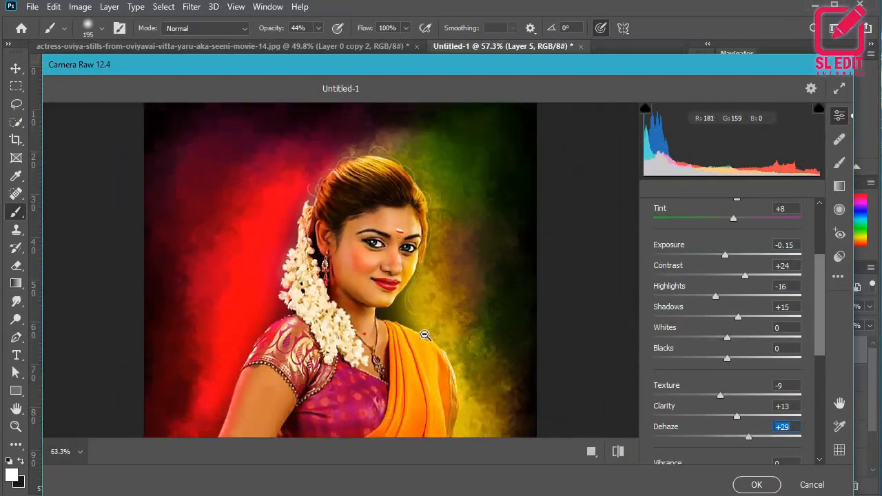
{"action": "scroll", "coordinate": [748, 295], "scroll_direction": "up", "scroll_amount": 3}
{"action": "left_click_drag", "start_coordinate": [725, 356], "coordinate": [728, 355]}
{"action": "left_click", "coordinate": [414, 242]}
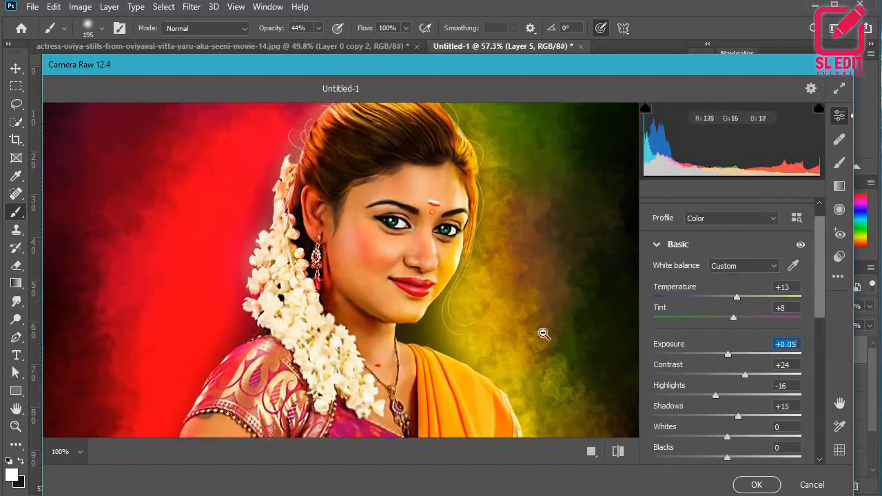
{"action": "left_click", "coordinate": [757, 484]}
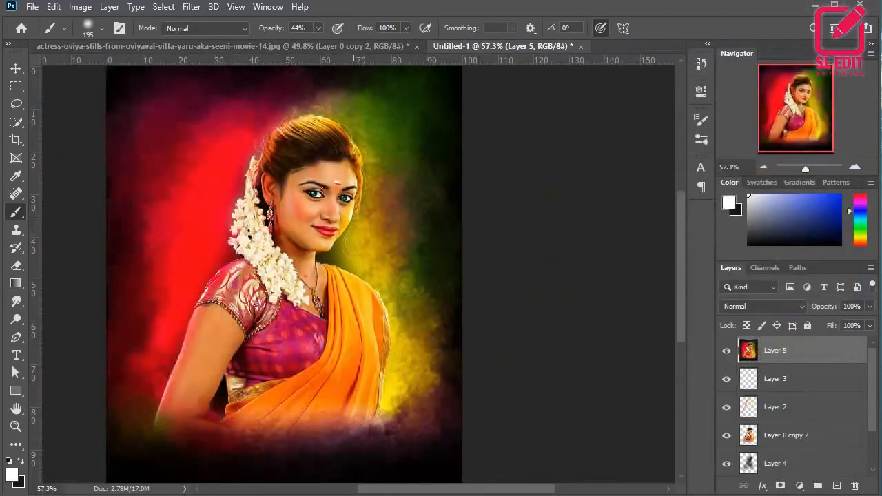